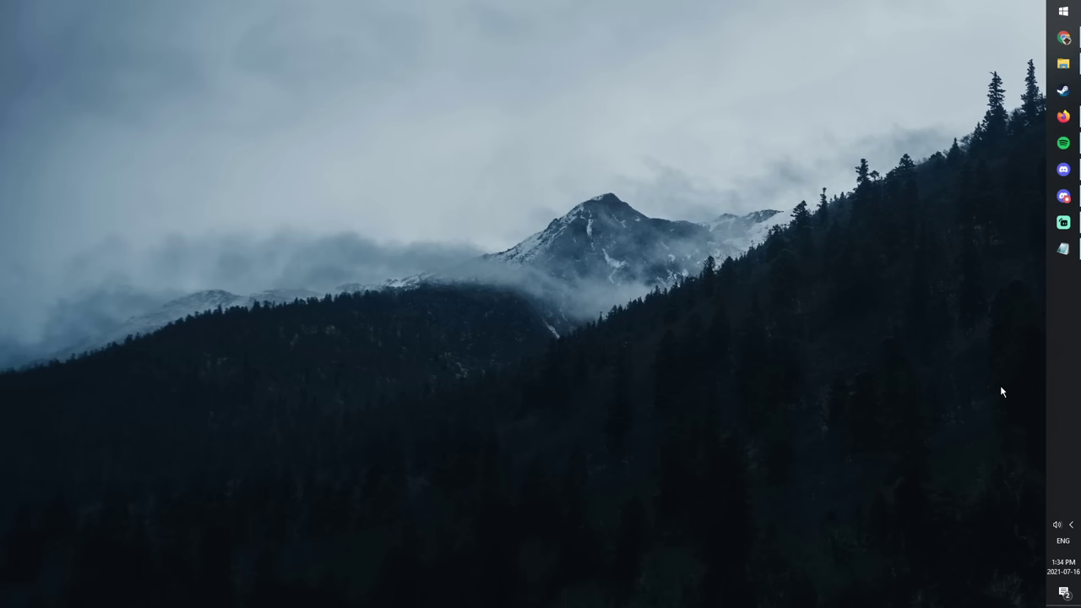
# Step: Launch Firefox and go to the Apple M1 Discord server's #general channel
pyautogui.click(1063, 115)
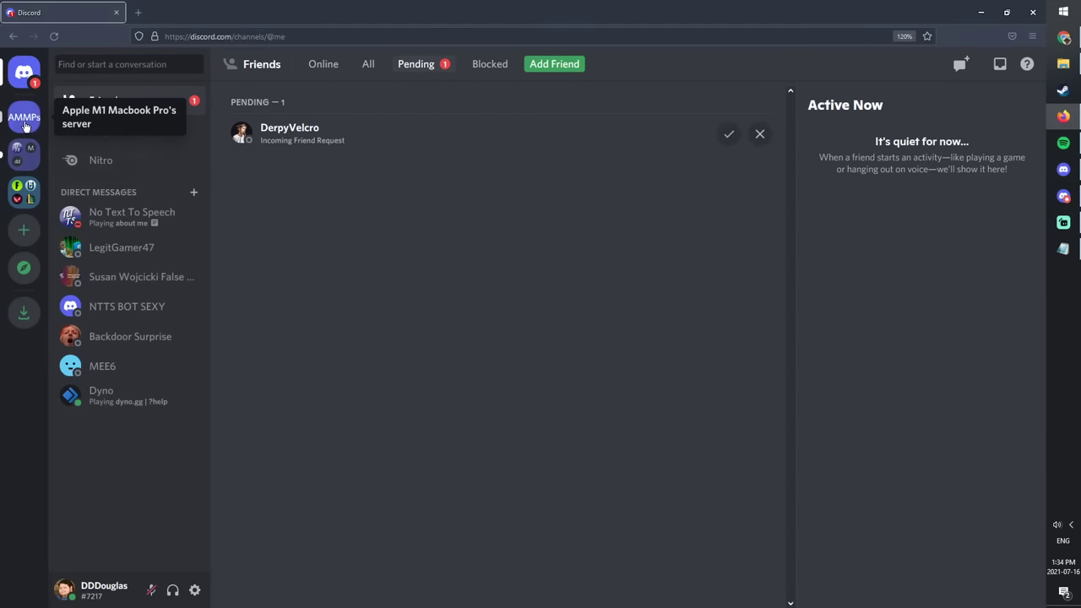
pyautogui.click(22, 115)
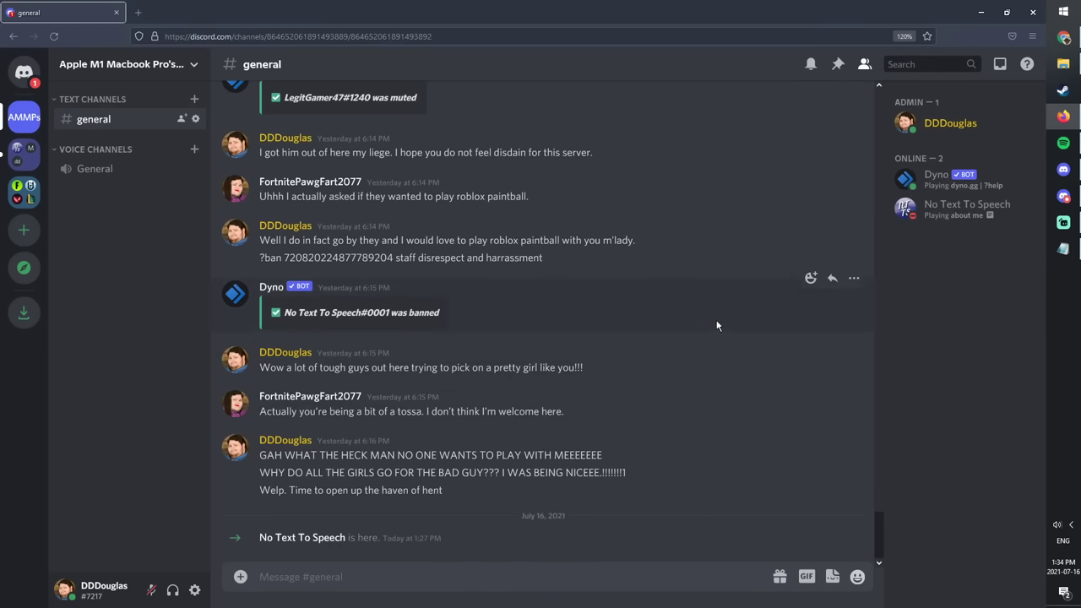
# Step: Cancel the started screenshot, minimize Firefox, and bring the Notepad script forward
pyautogui.hotkey('ctrl', 'shift', 's')
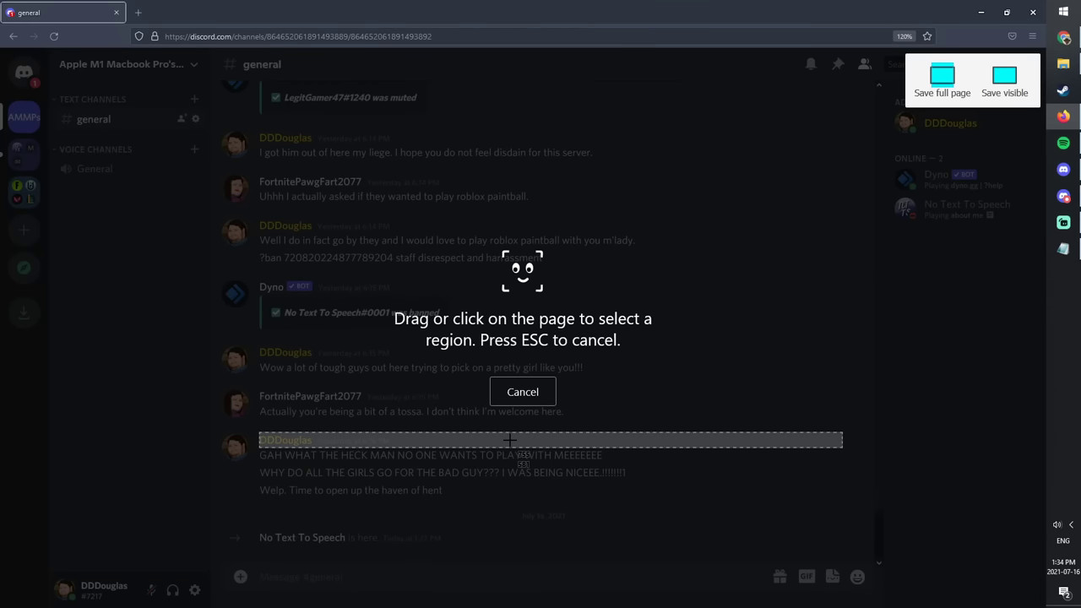
pyautogui.click(531, 390)
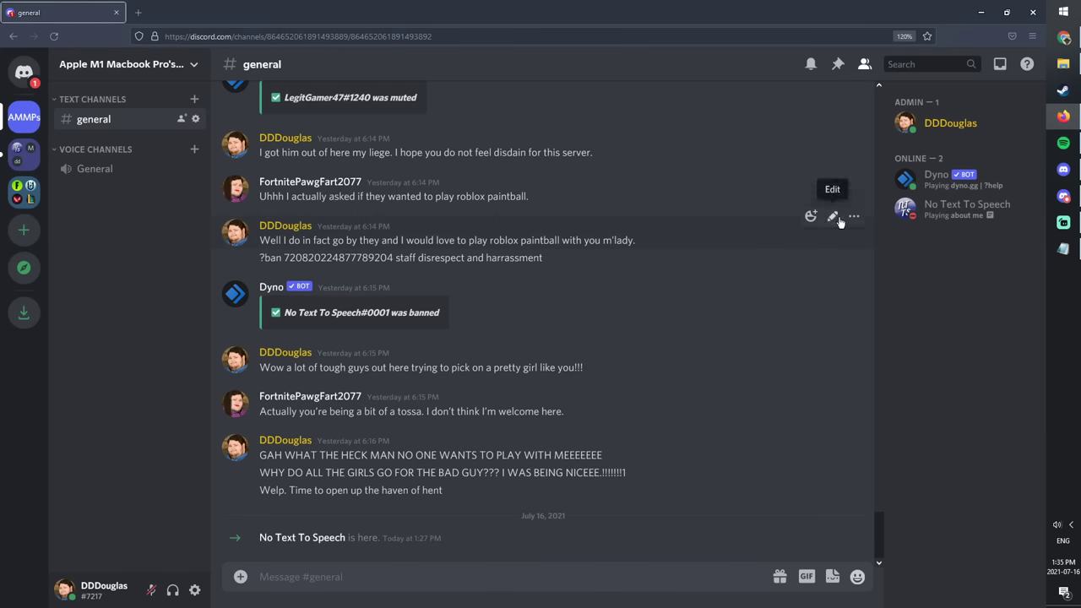
pyautogui.click(981, 13)
pyautogui.click(1064, 249)
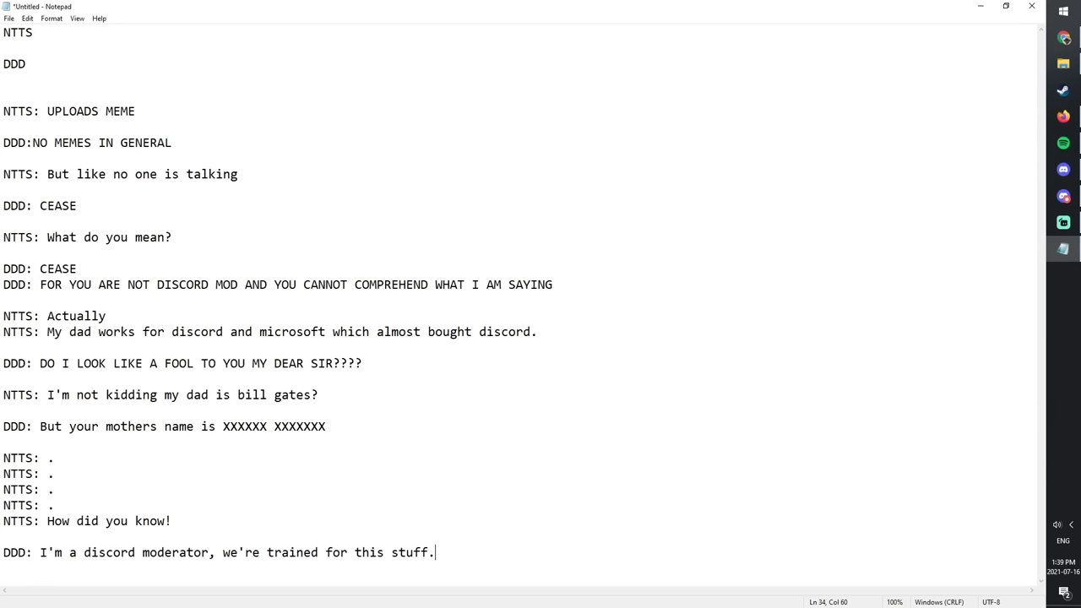
# Step: Highlight the script's opening lines, from UPLOADS MEME through YOU ARE NOT DISCORD MOD
pyautogui.moveTo(3, 111); pyautogui.dragTo(222, 227)
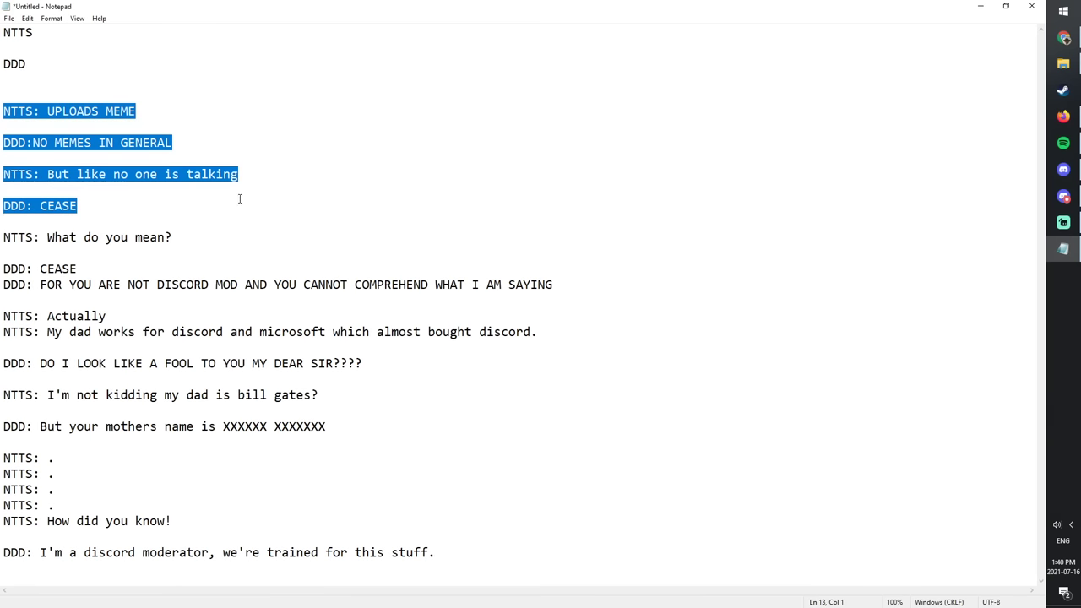
pyautogui.click(256, 174)
pyautogui.click(214, 239)
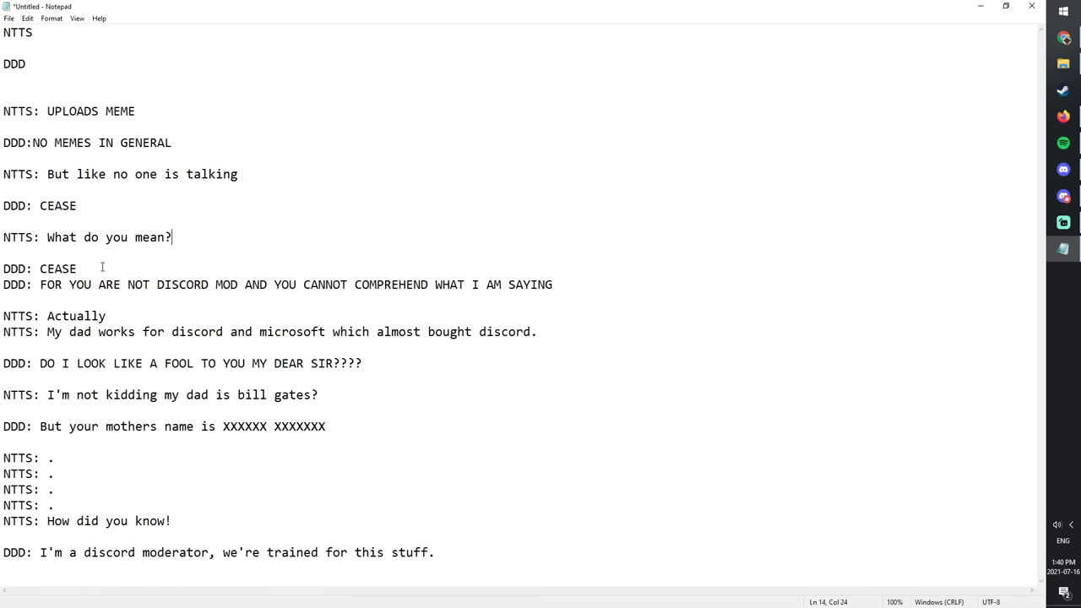
pyautogui.click(552, 303)
pyautogui.moveTo(556, 293); pyautogui.dragTo(2, 276)
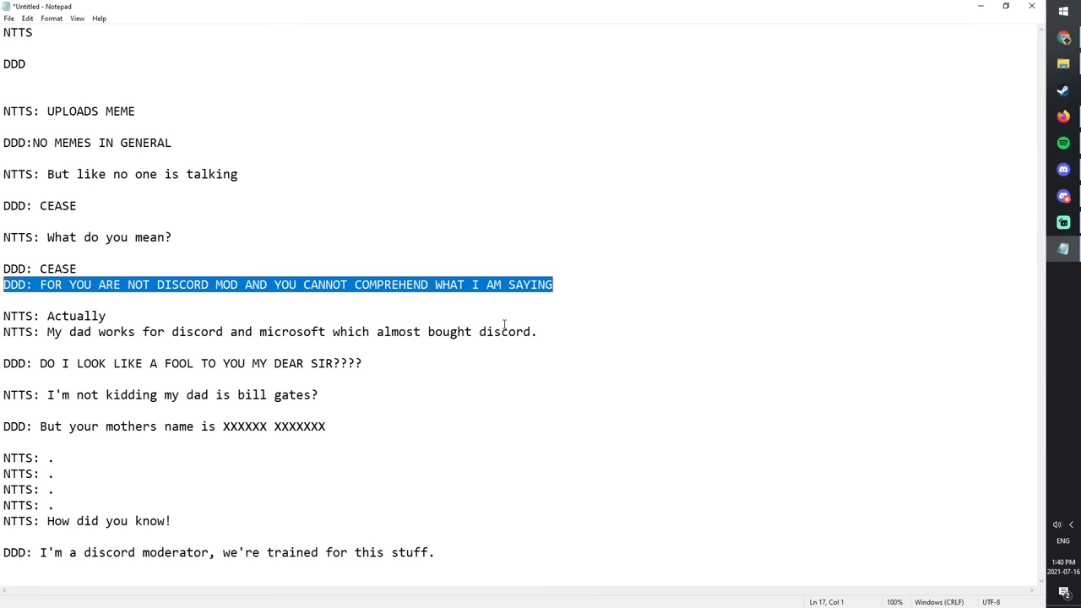
pyautogui.click(552, 318)
# Step: Highlight the remaining lines through 'How did you know!' and un-maximize Notepad
pyautogui.moveTo(4, 333); pyautogui.dragTo(467, 337)
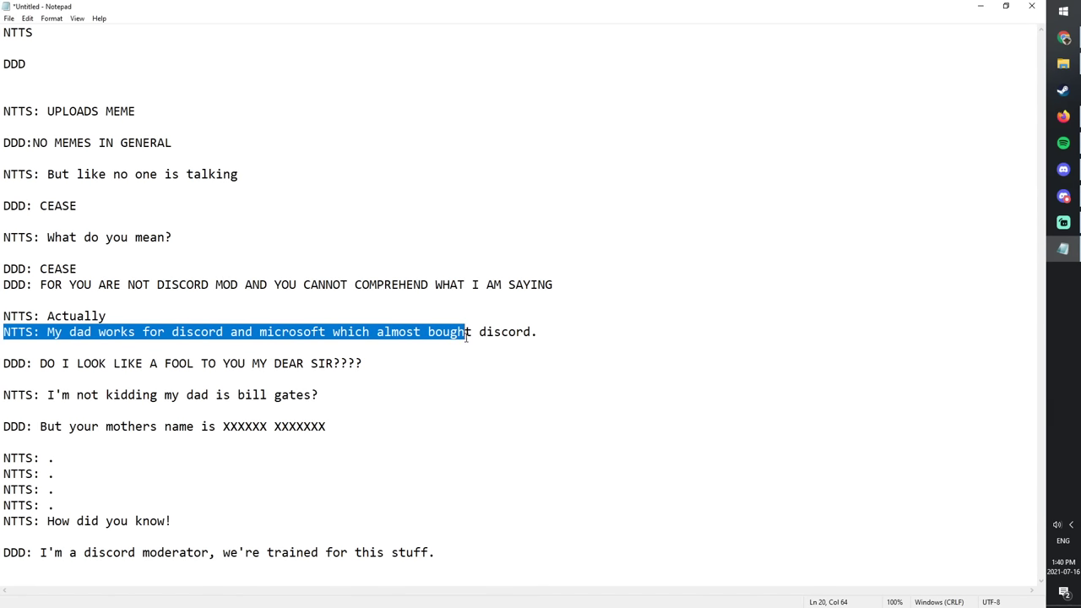
pyautogui.moveTo(380, 366); pyautogui.dragTo(2, 359)
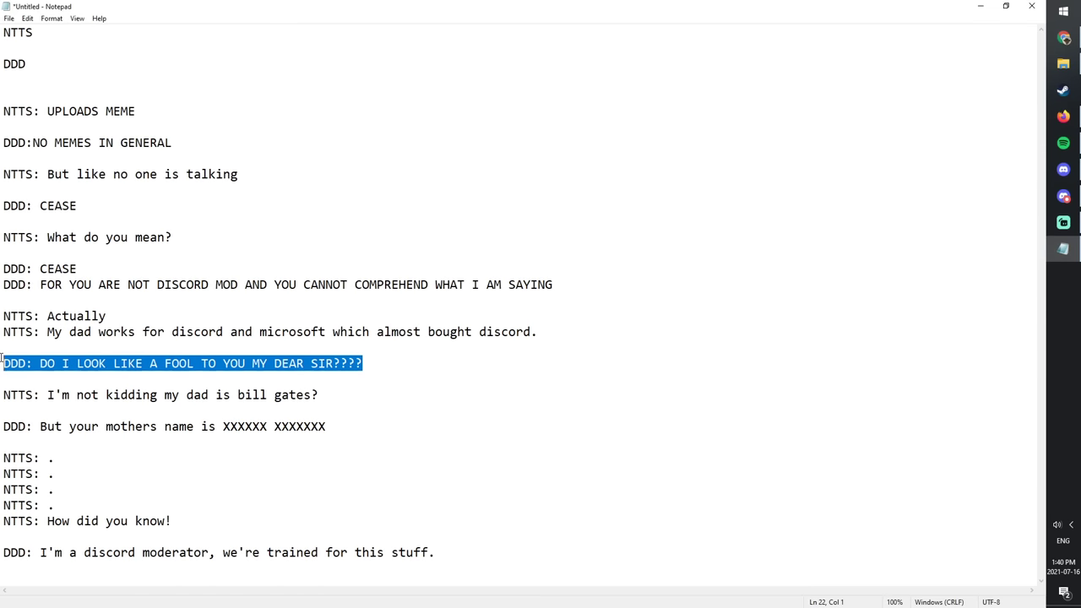
pyautogui.moveTo(386, 431); pyautogui.dragTo(33, 414)
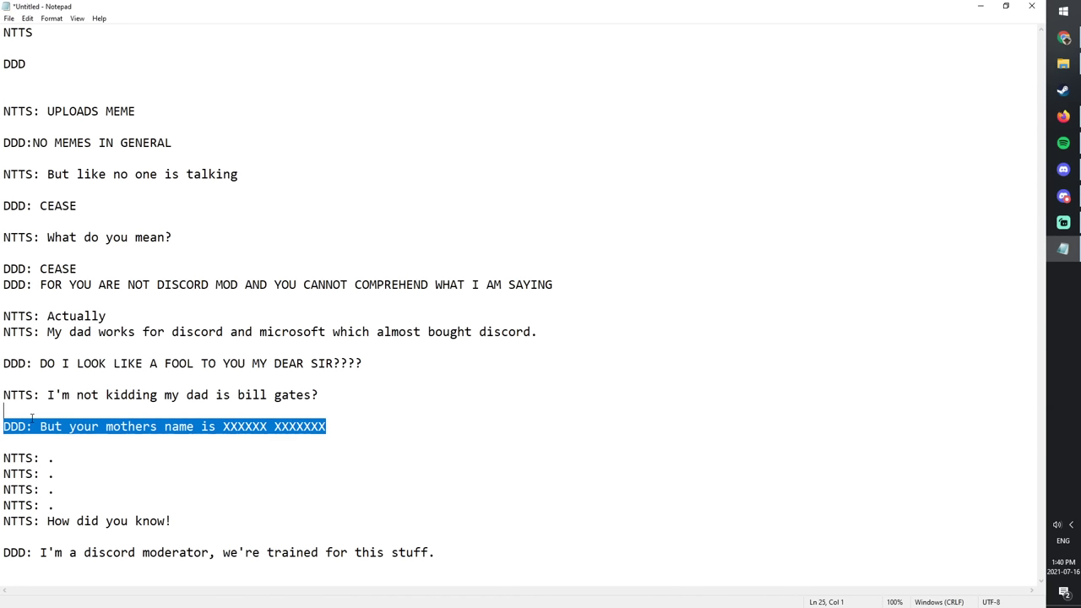
pyautogui.moveTo(185, 528); pyautogui.dragTo(3, 469)
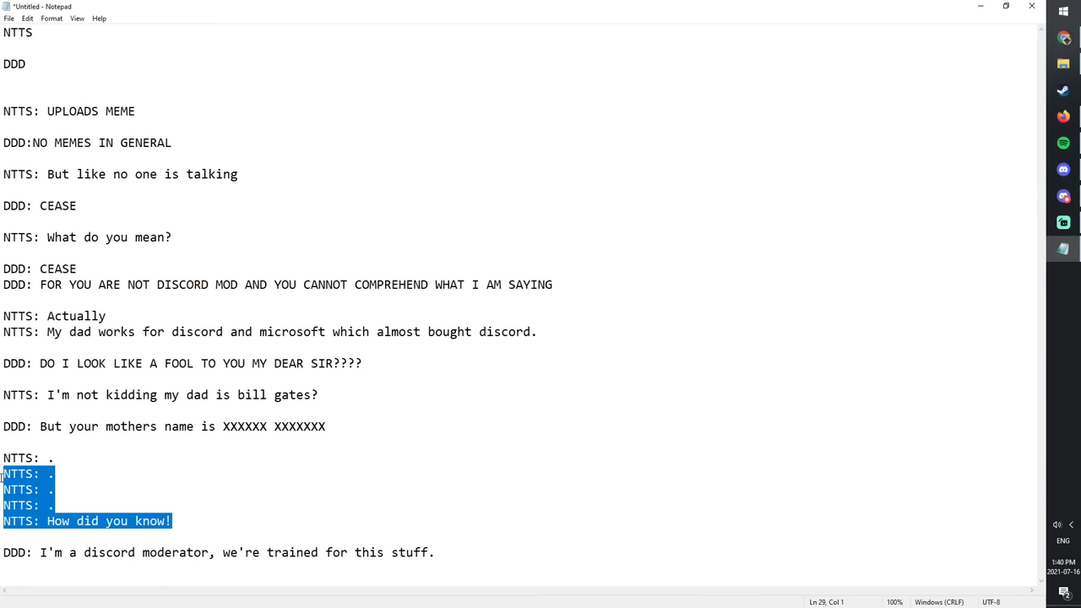
pyautogui.click(184, 520)
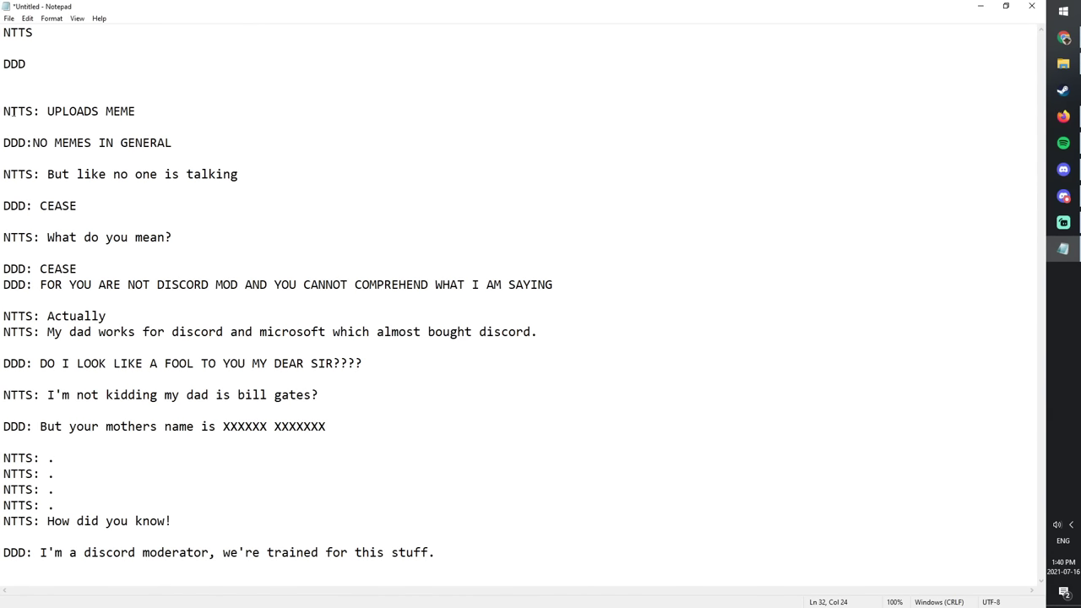
pyautogui.moveTo(372, 13); pyautogui.dragTo(610, 87)
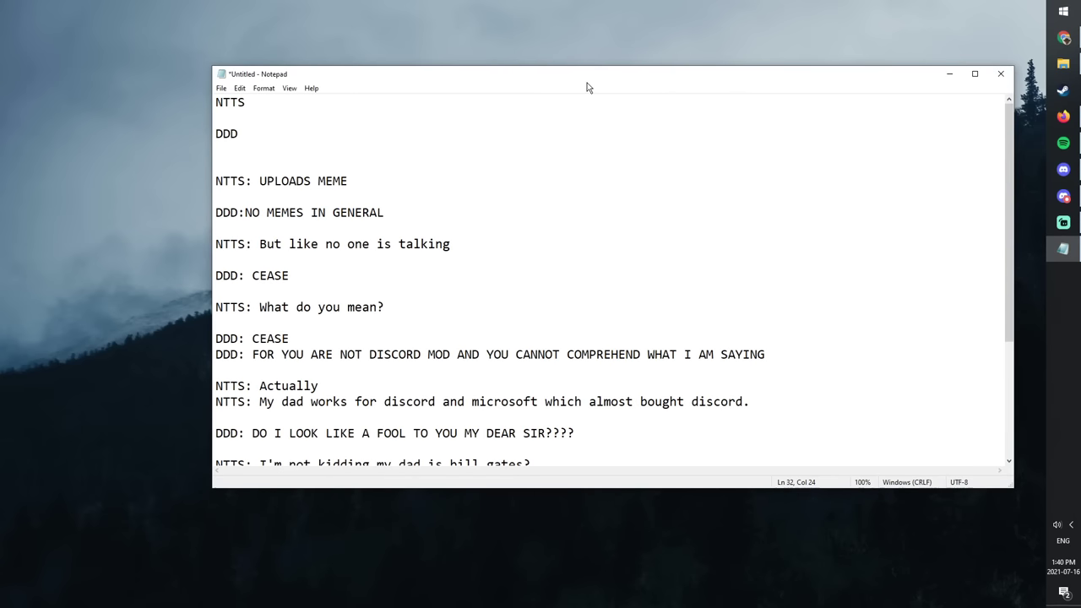
# Step: Snap Notepad right and Firefox left, and hide Discord's member list
pyautogui.moveTo(588, 87); pyautogui.dragTo(1079, 199)
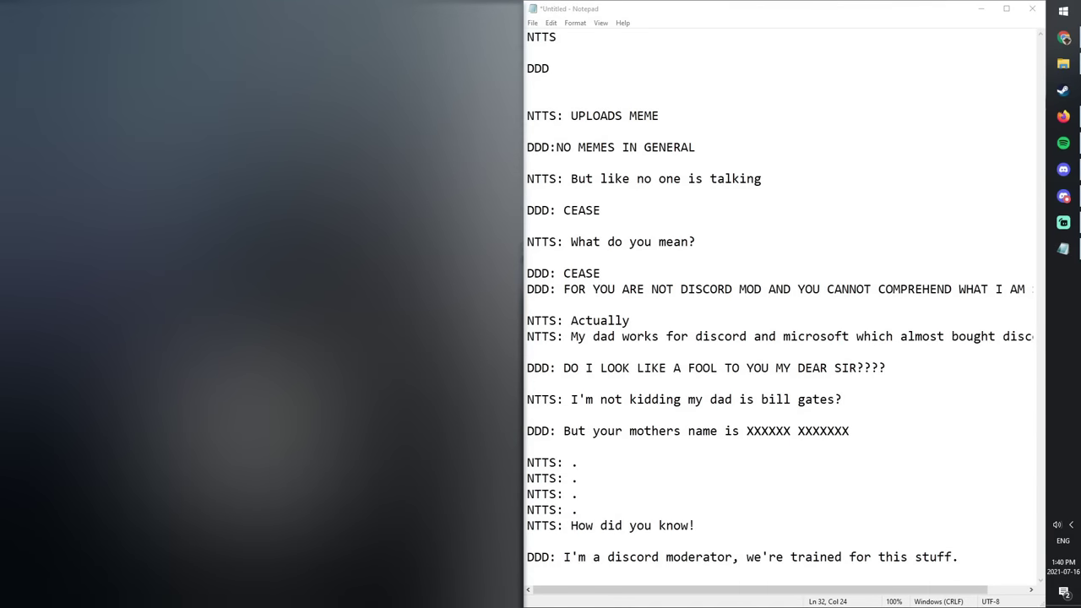
pyautogui.click(1063, 115)
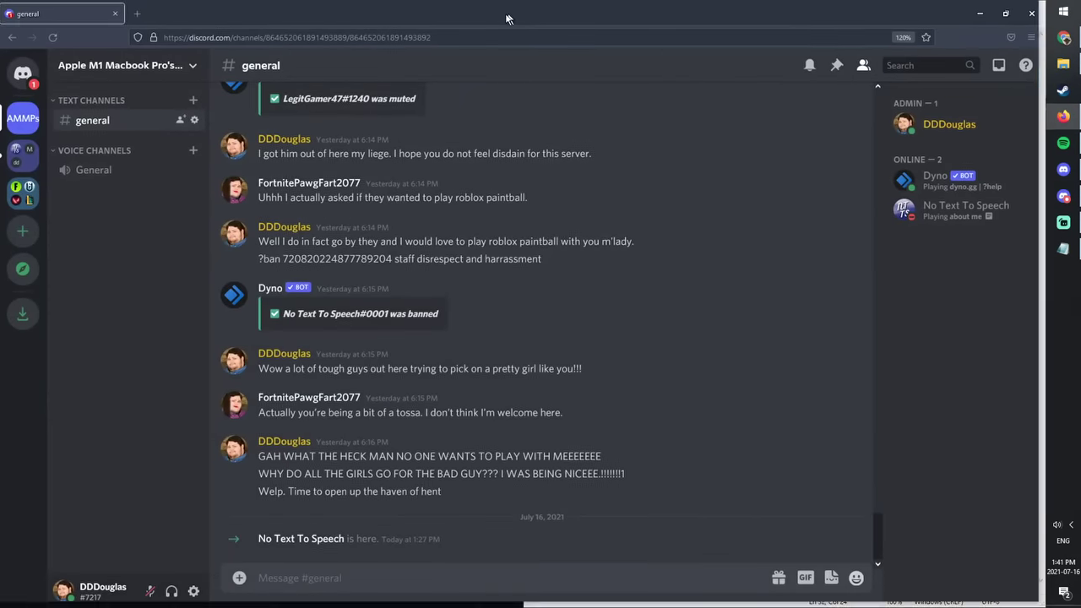
pyautogui.moveTo(516, 16); pyautogui.dragTo(2, 68)
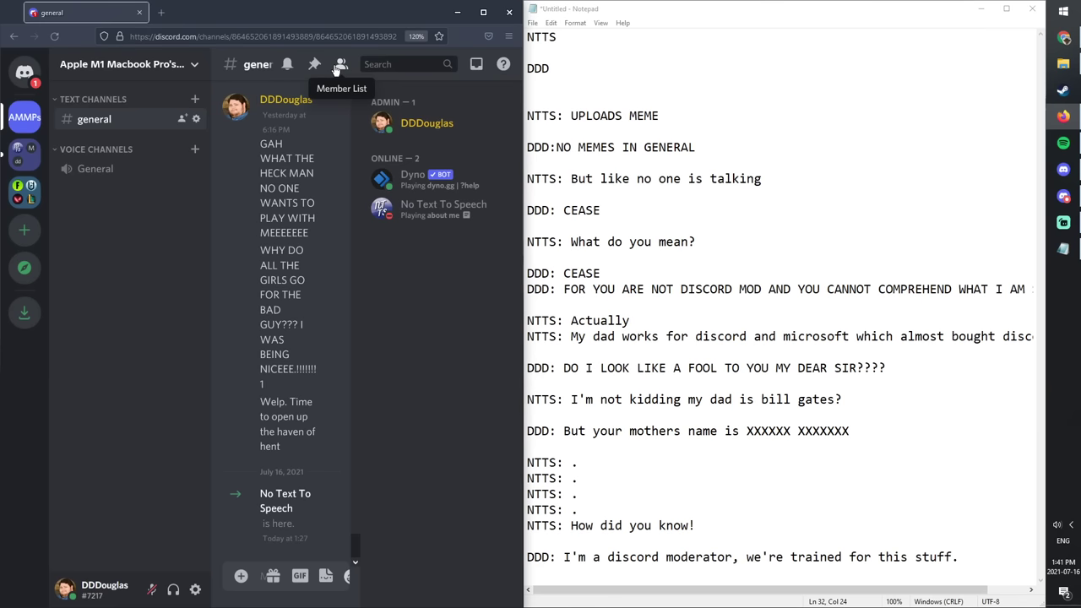
pyautogui.click(339, 66)
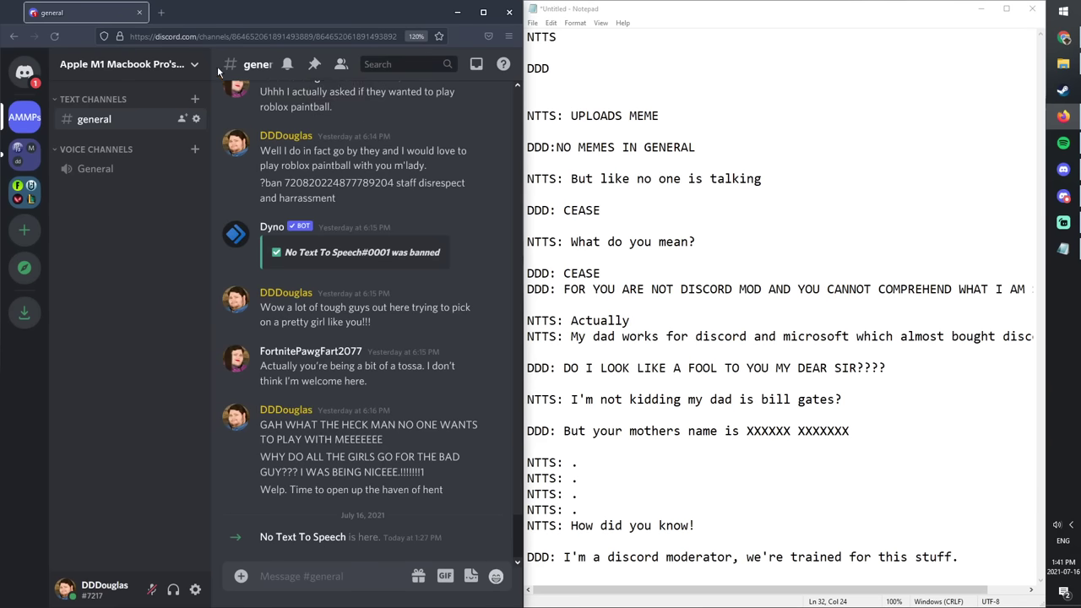
# Step: Turn on Word Wrap in Notepad and narrow its window
pyautogui.click(591, 23)
pyautogui.click(575, 23)
pyautogui.click(582, 37)
pyautogui.moveTo(525, 122); pyautogui.dragTo(697, 121)
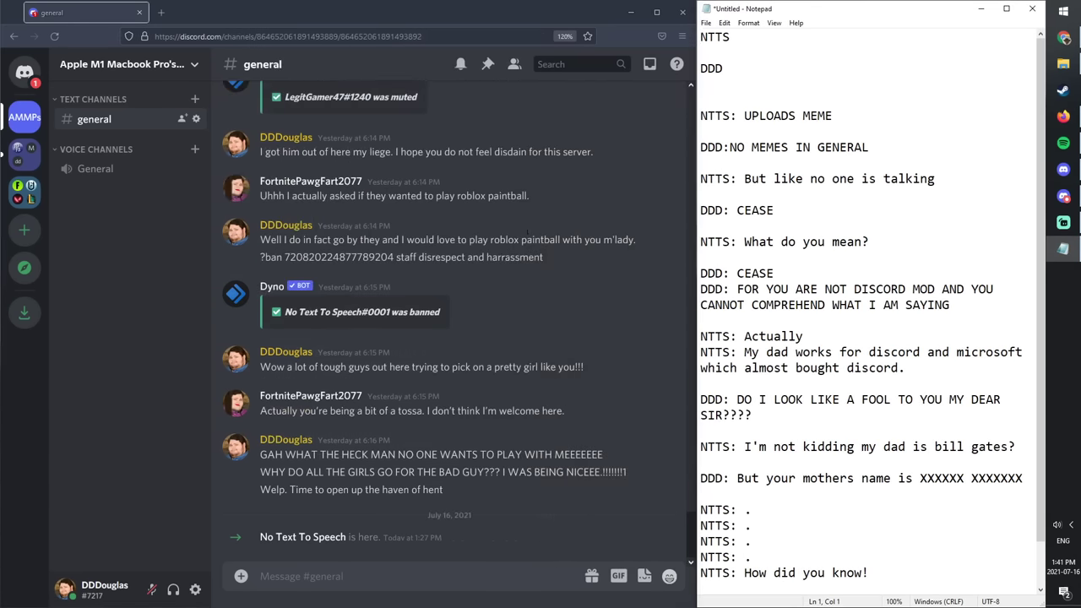
# Step: Zoom the Discord page in to 170%
pyautogui.click(450, 18)
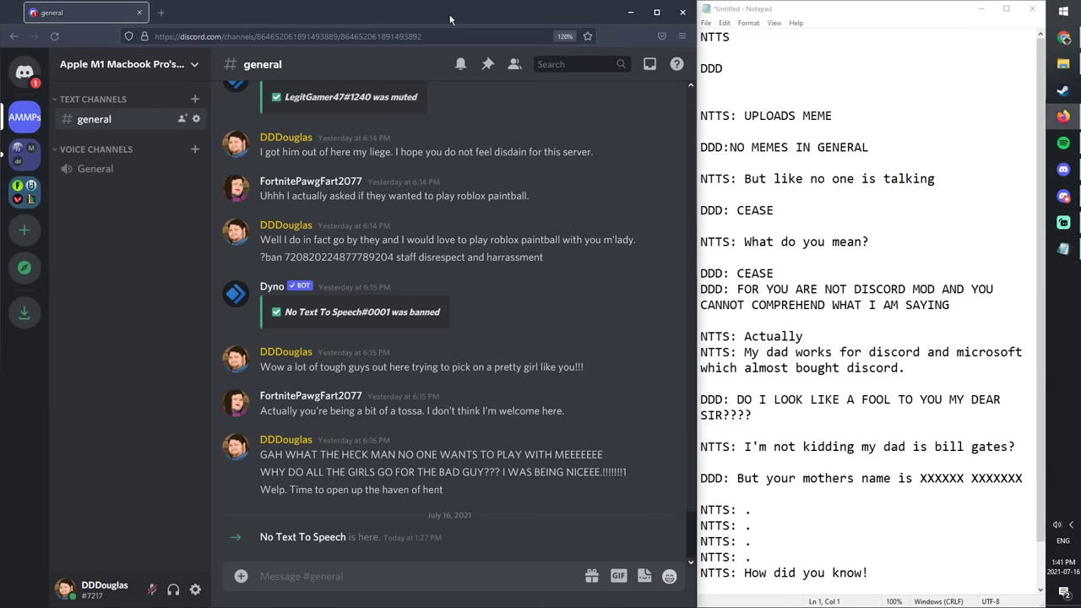
pyautogui.hotkey('ctrl', '+')
pyautogui.hotkey('ctrl', '+')
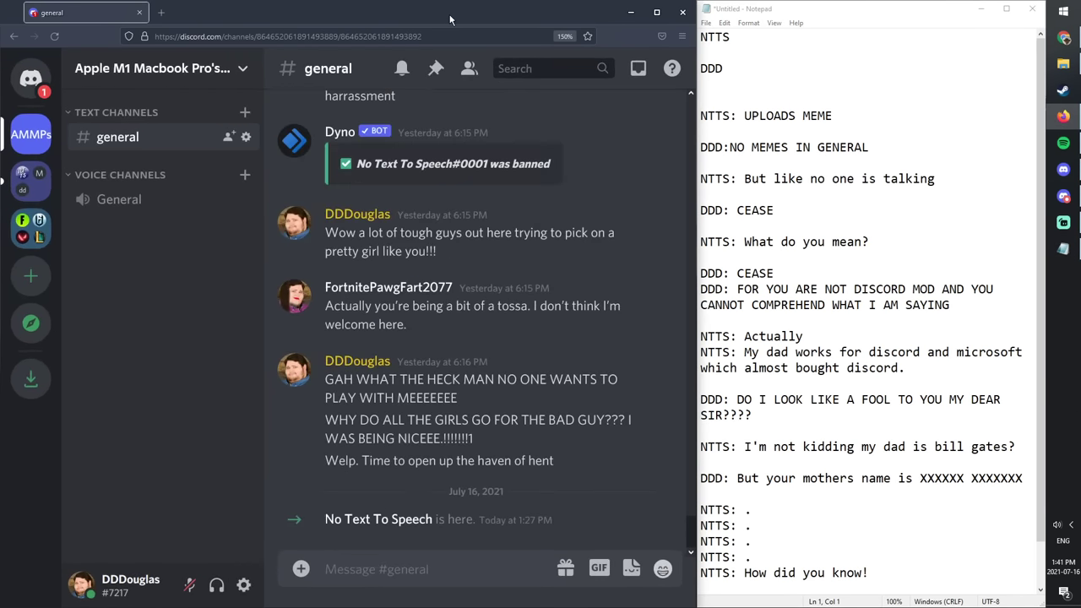
pyautogui.hotkey('ctrl', '+')
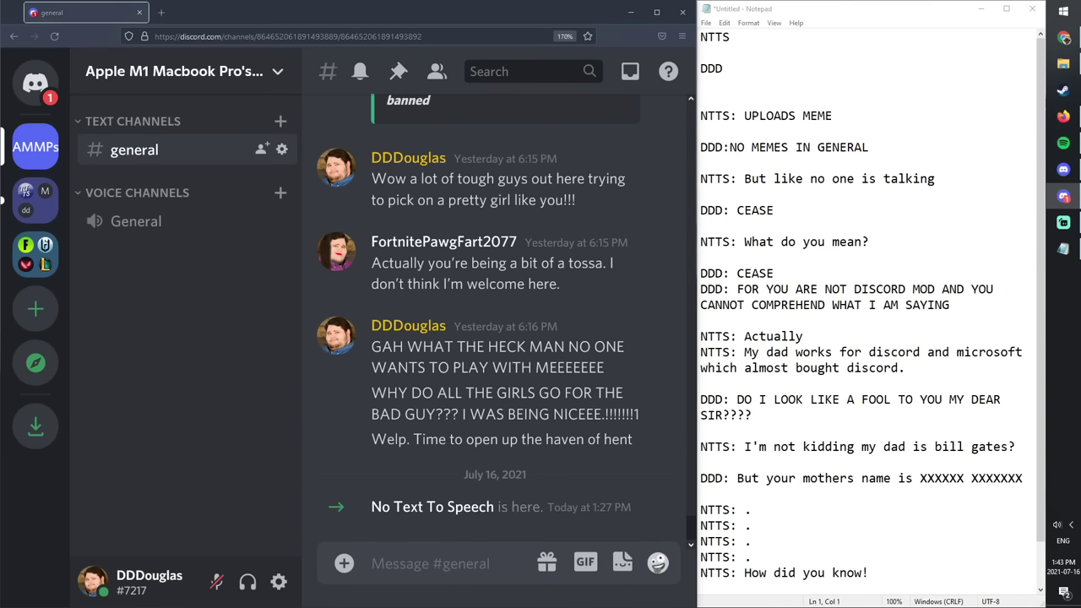
# Step: From the Discord app, post the 'rule' search's RULE16 GIF, then widen the browser chat
pyautogui.click(1063, 196)
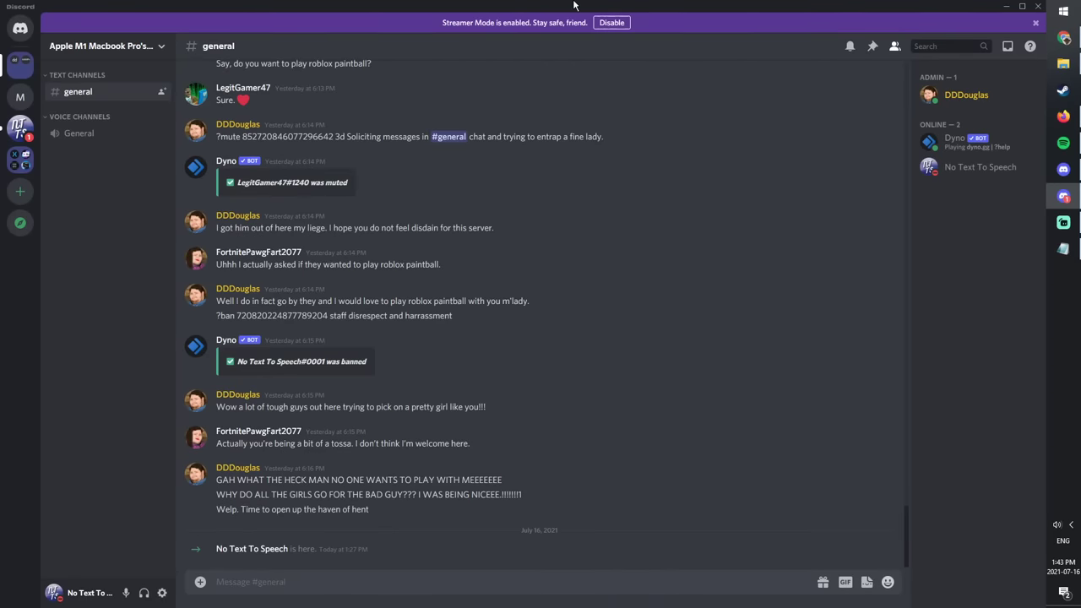
pyautogui.moveTo(223, 7); pyautogui.dragTo(282, 109)
pyautogui.click(401, 428)
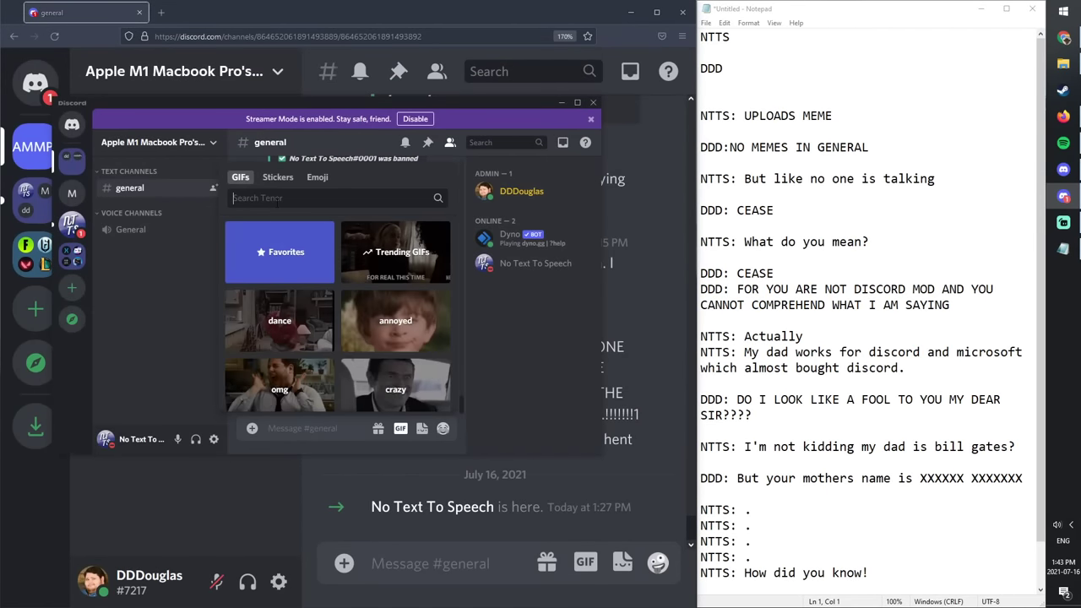
pyautogui.write('rule')
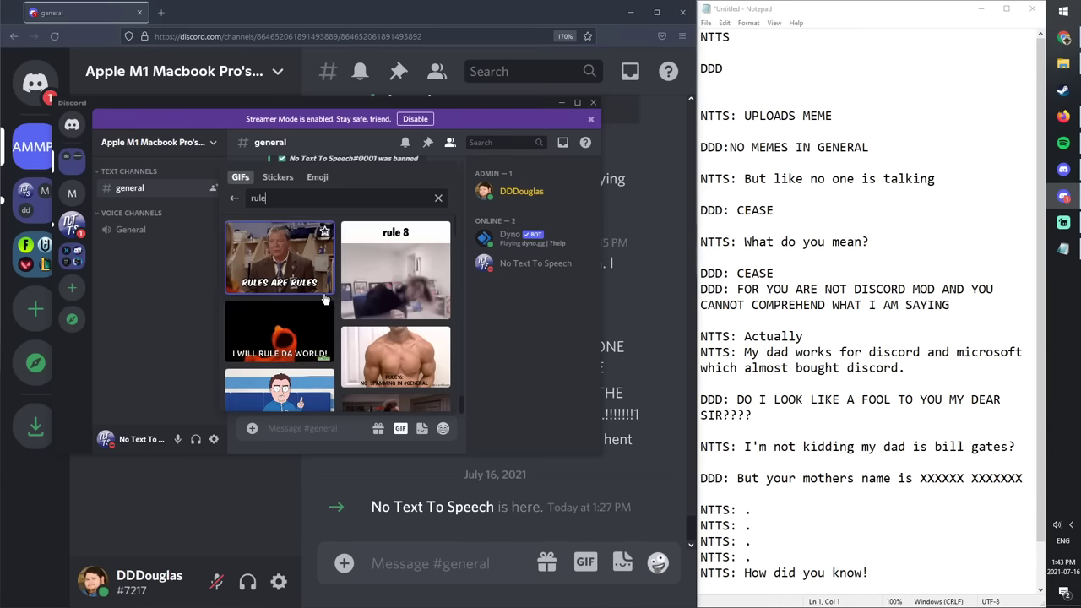
pyautogui.click(408, 364)
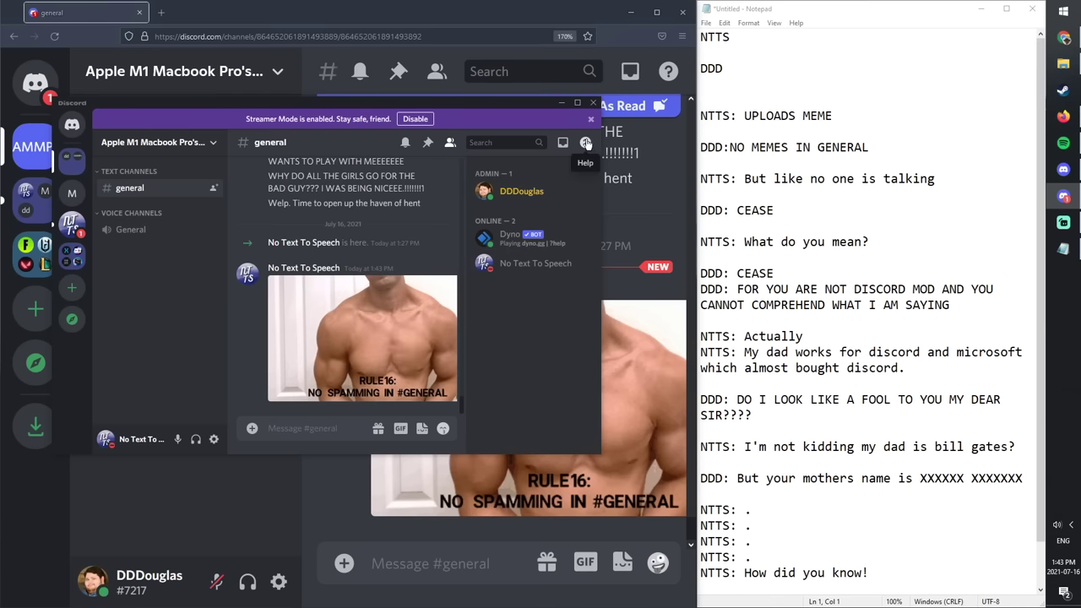
pyautogui.click(561, 102)
pyautogui.moveTo(694, 319); pyautogui.dragTo(794, 320)
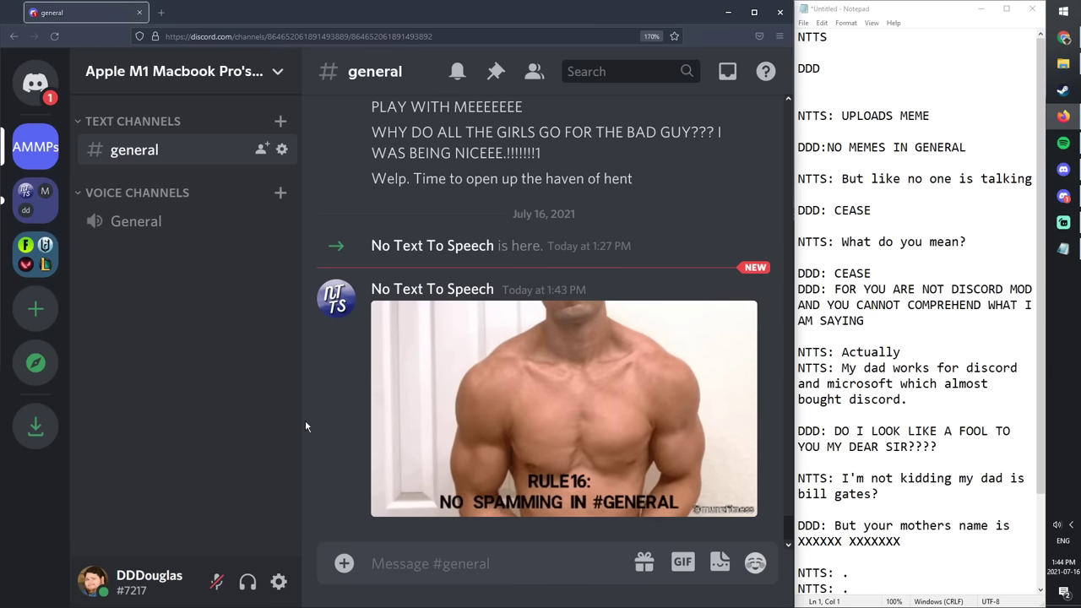
# Step: Save a screenshot of the RULE16 meme message to Downloads
pyautogui.hotkey('ctrl', 'shift', 's')
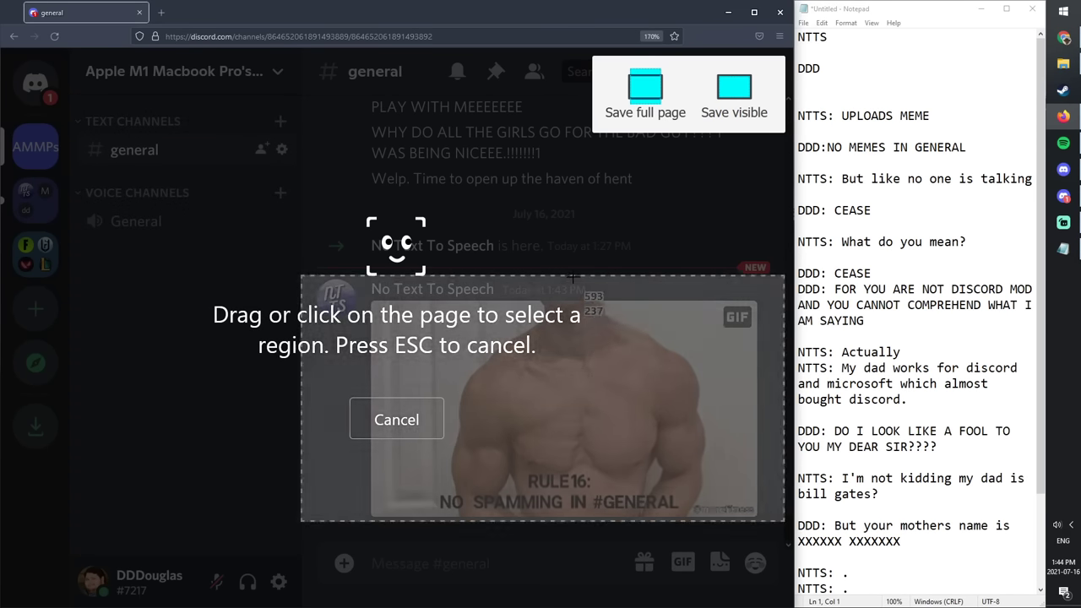
pyautogui.click(306, 280)
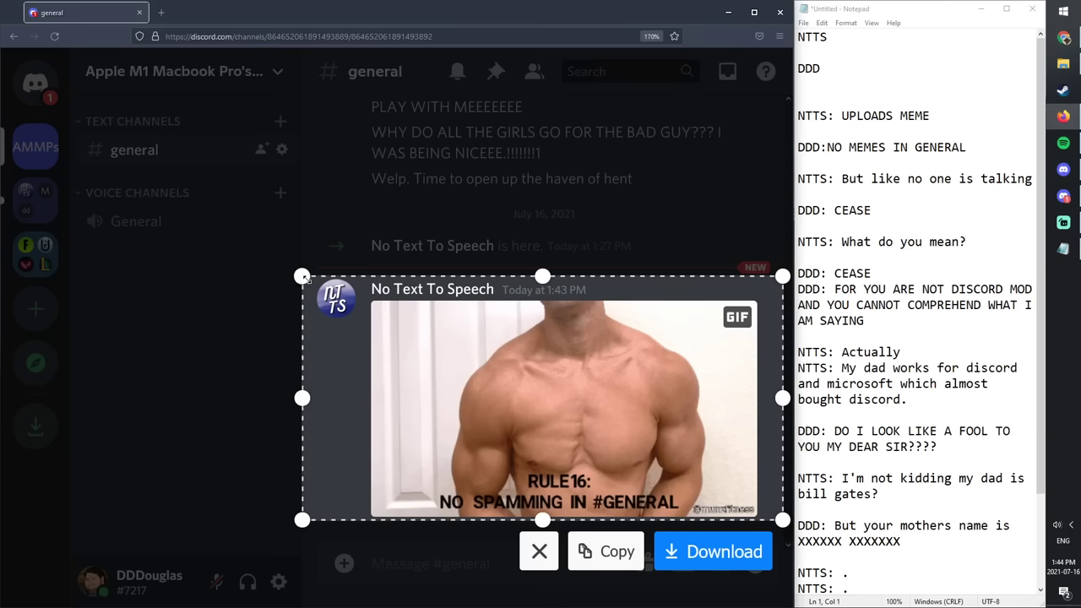
pyautogui.click(709, 550)
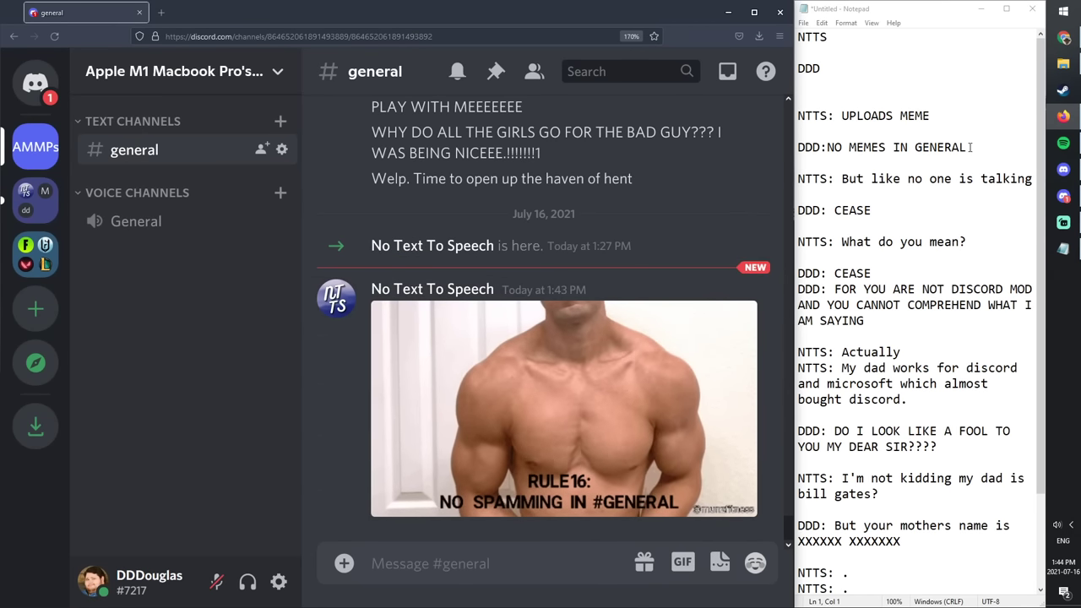
# Step: Copy 'NO MEMES IN GENERAL' from the script and send it in the chat
pyautogui.moveTo(967, 148); pyautogui.dragTo(828, 147)
pyautogui.hotkey('ctrl', 'c')
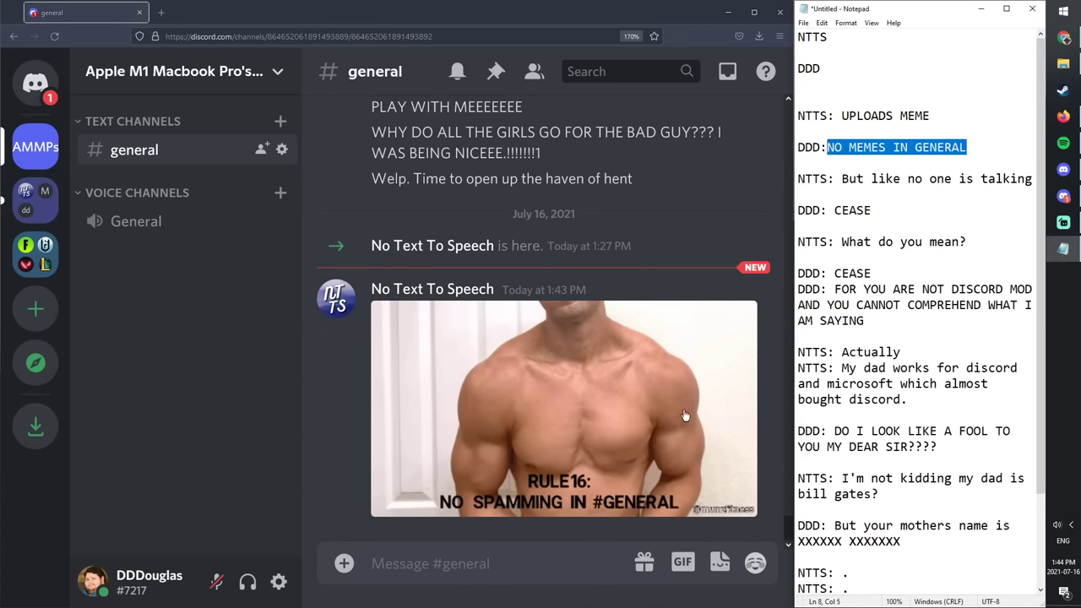
pyautogui.click(453, 563)
pyautogui.hotkey('ctrl', 'v')
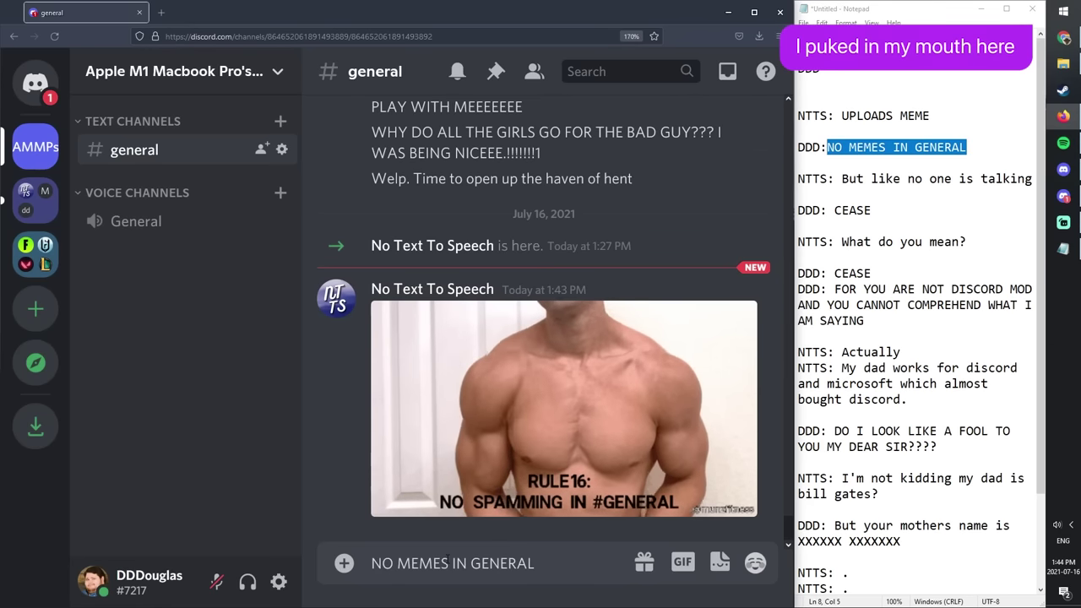
pyautogui.press('Return')
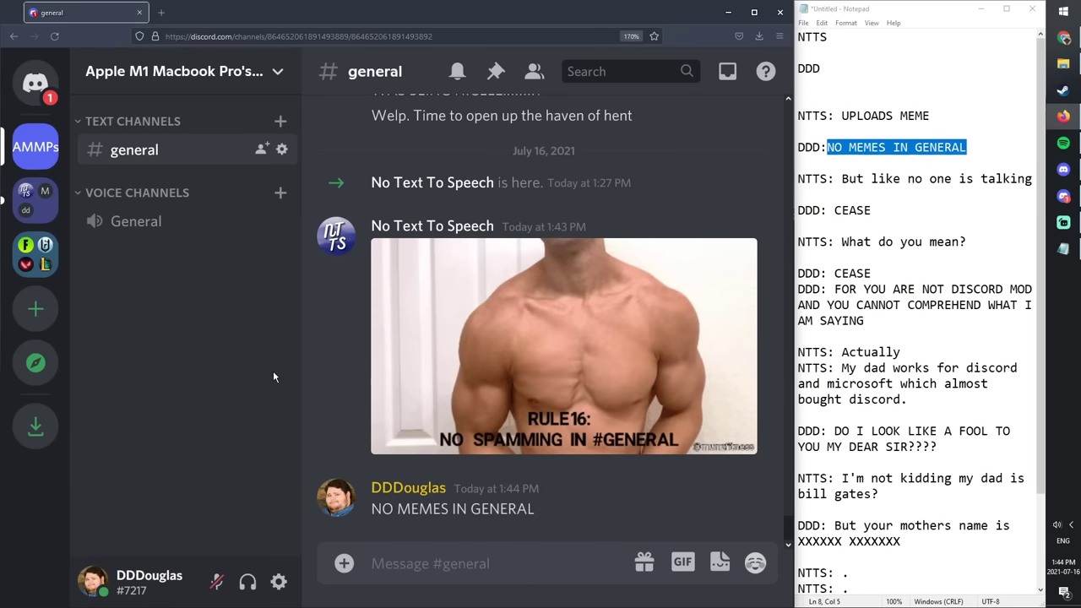
# Step: Save a screenshot covering the meme and the NO MEMES IN GENERAL reply
pyautogui.hotkey('ctrl', 'shift', 's')
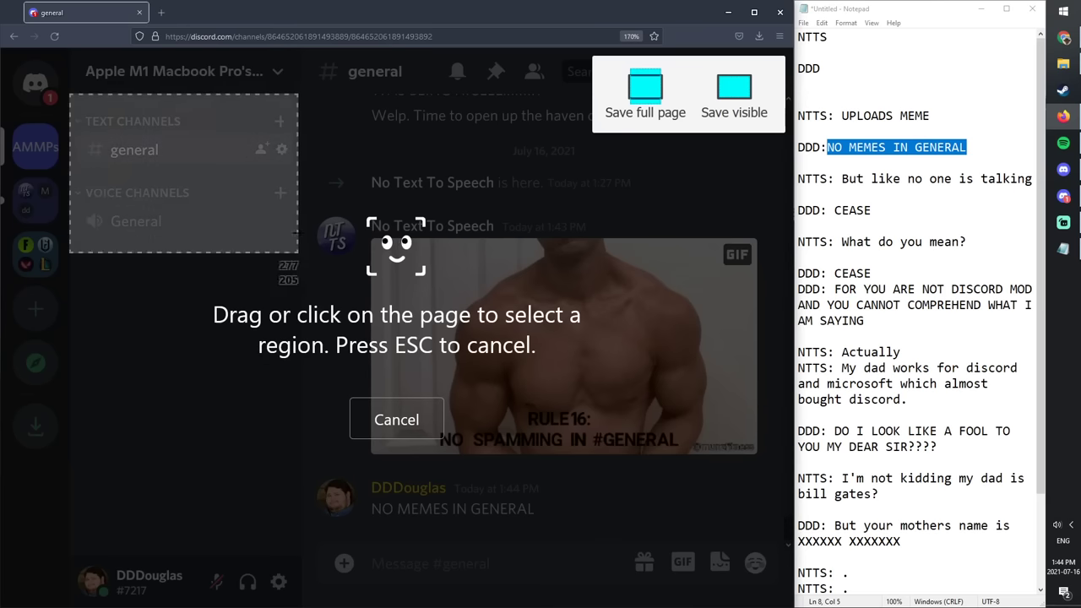
pyautogui.click(321, 218)
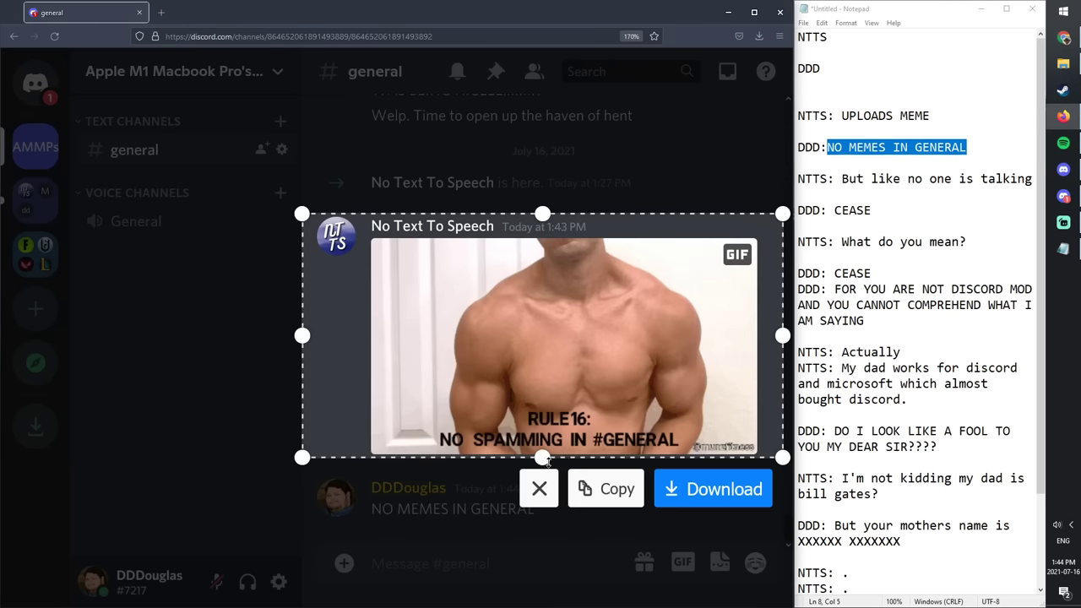
pyautogui.moveTo(531, 457); pyautogui.dragTo(531, 531)
pyautogui.click(725, 565)
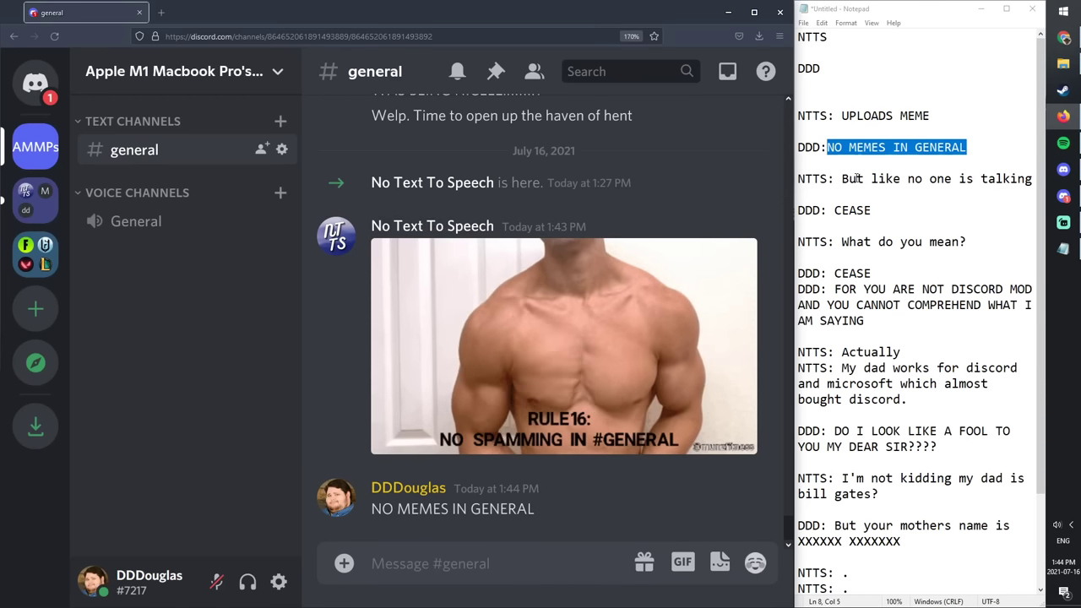
pyautogui.moveTo(842, 178); pyautogui.dragTo(845, 194)
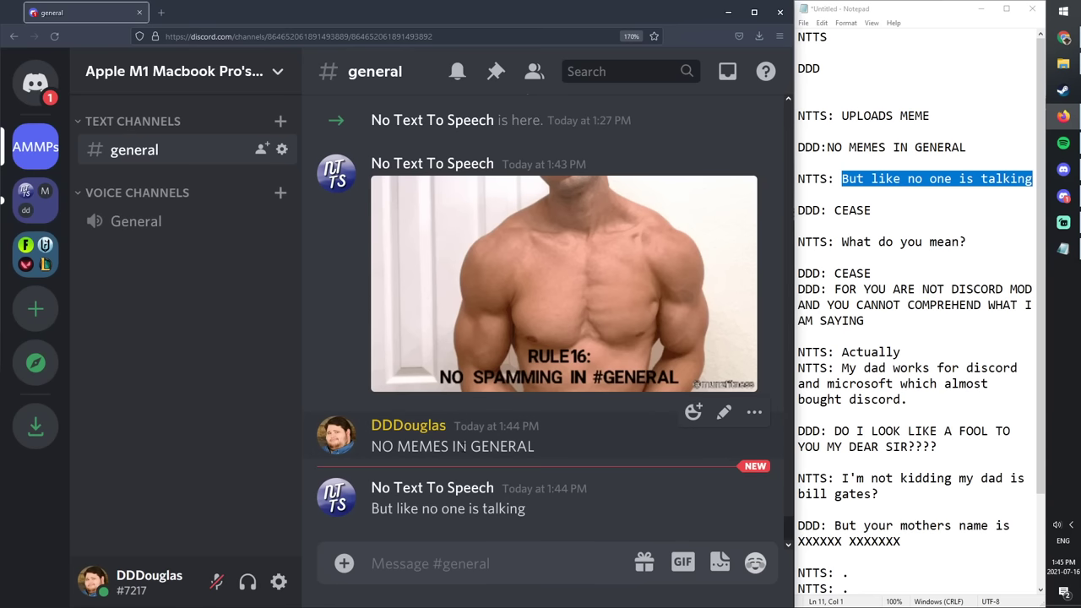
# Step: Save a screenshot of the 'But like no one is talking' message and open Downloads
pyautogui.hotkey('ctrl', 'shift', 's')
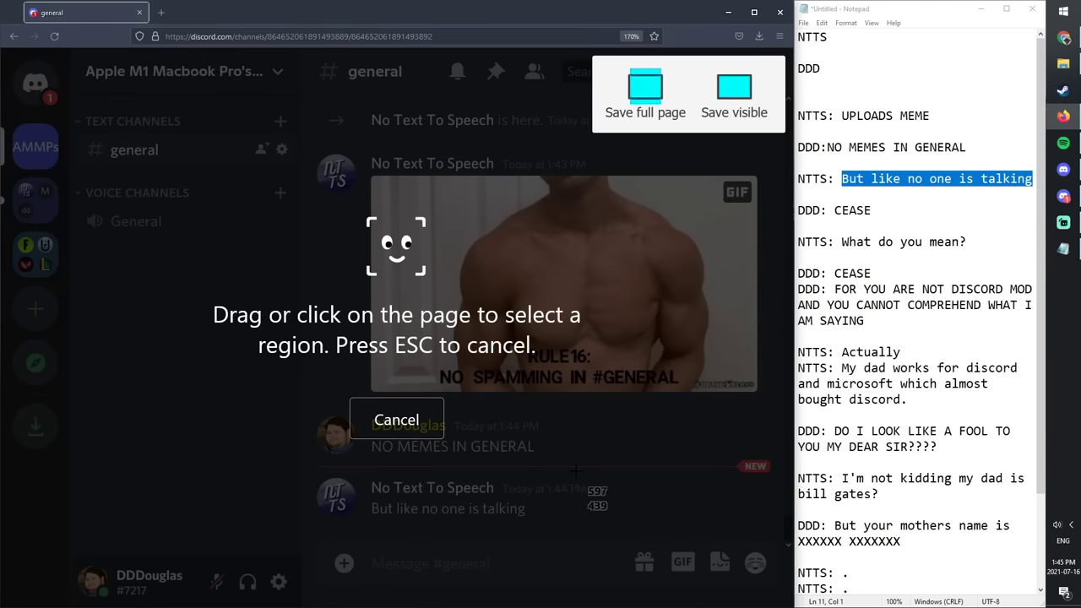
pyautogui.click(575, 477)
pyautogui.click(721, 551)
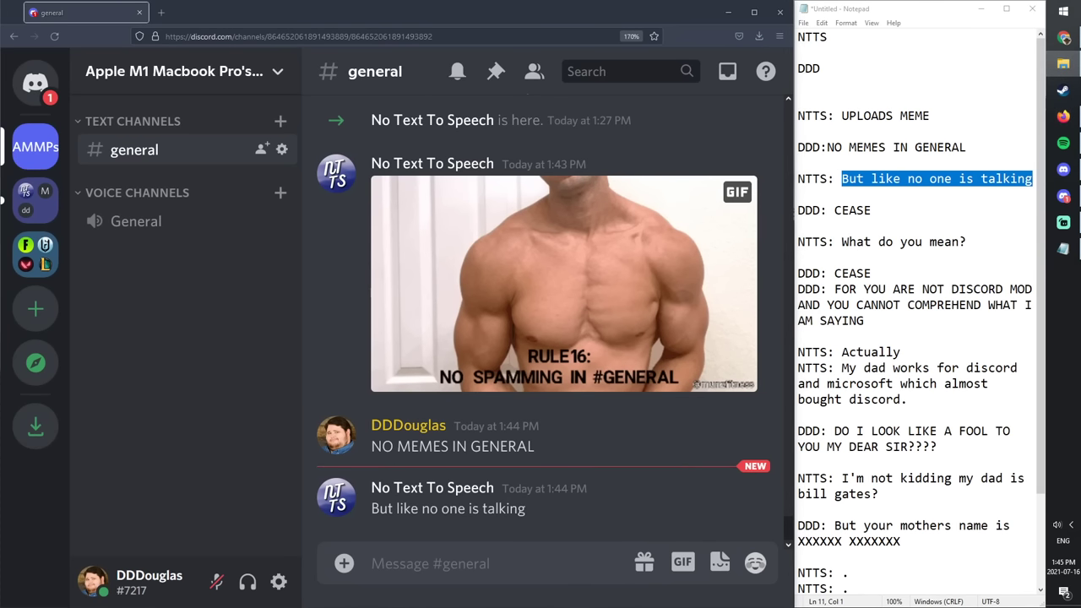
pyautogui.click(1064, 63)
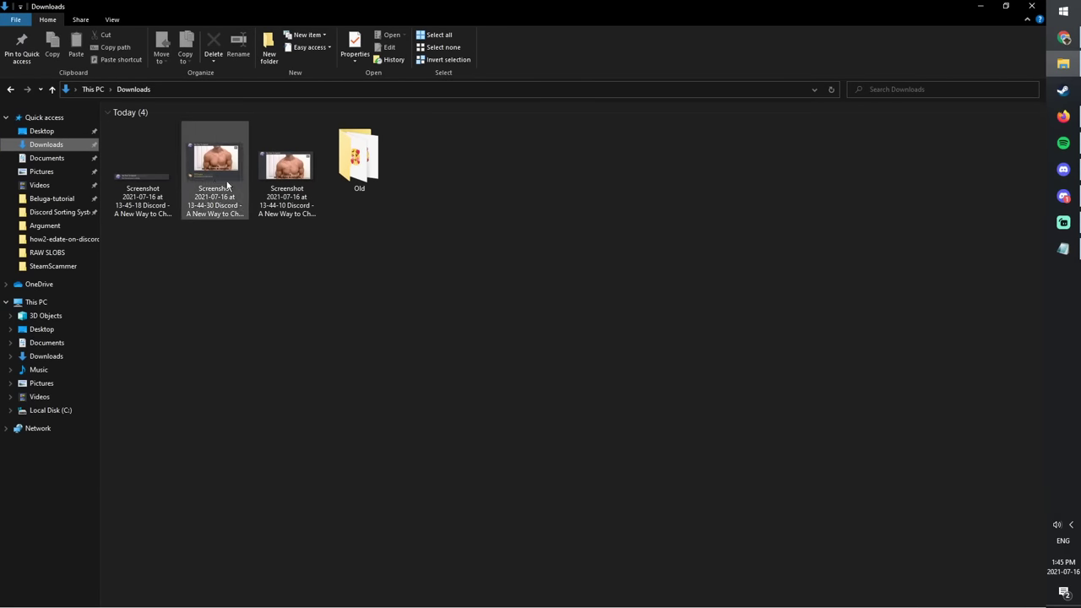
pyautogui.doubleClick(295, 173)
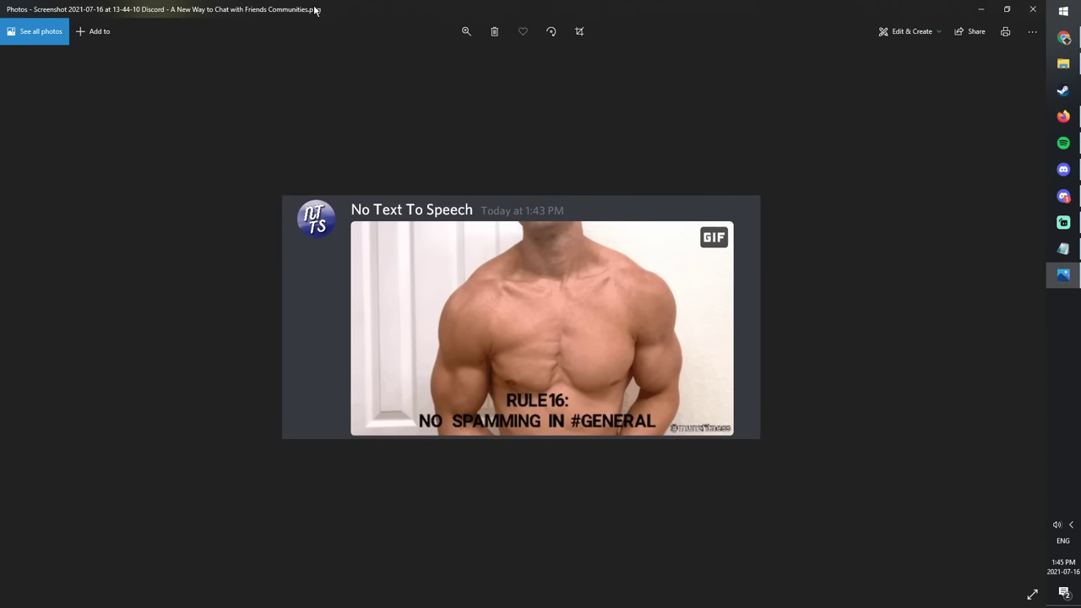
pyautogui.press('Right')
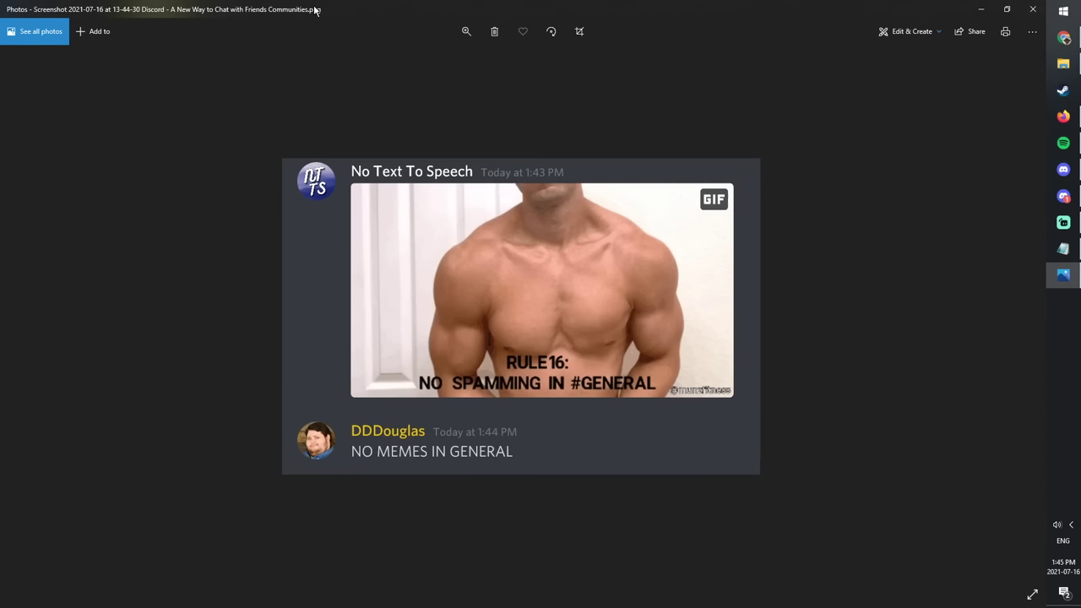
pyautogui.press('Right')
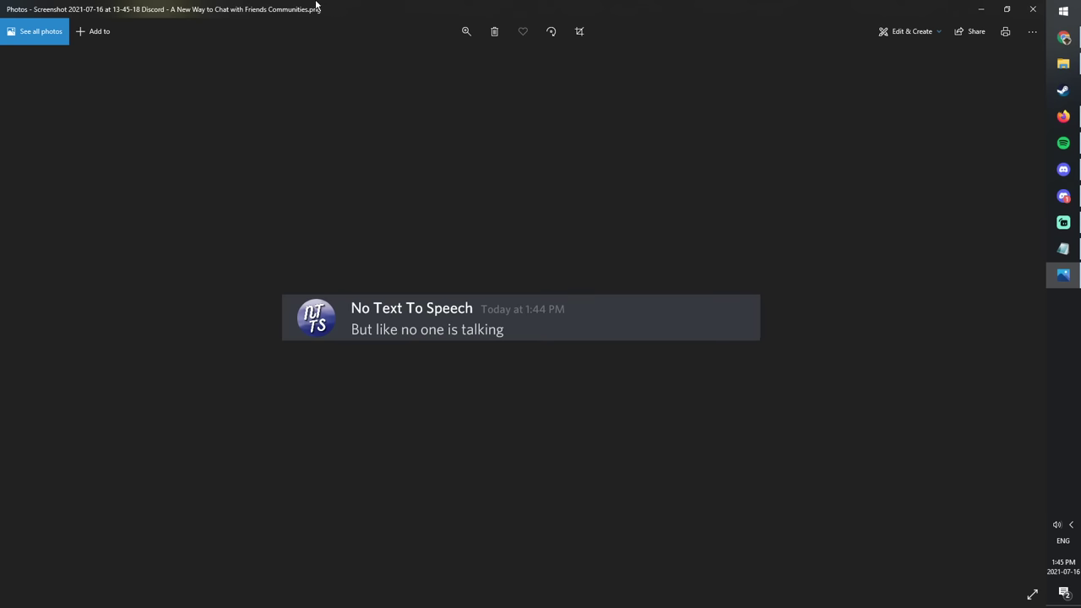
pyautogui.click(980, 9)
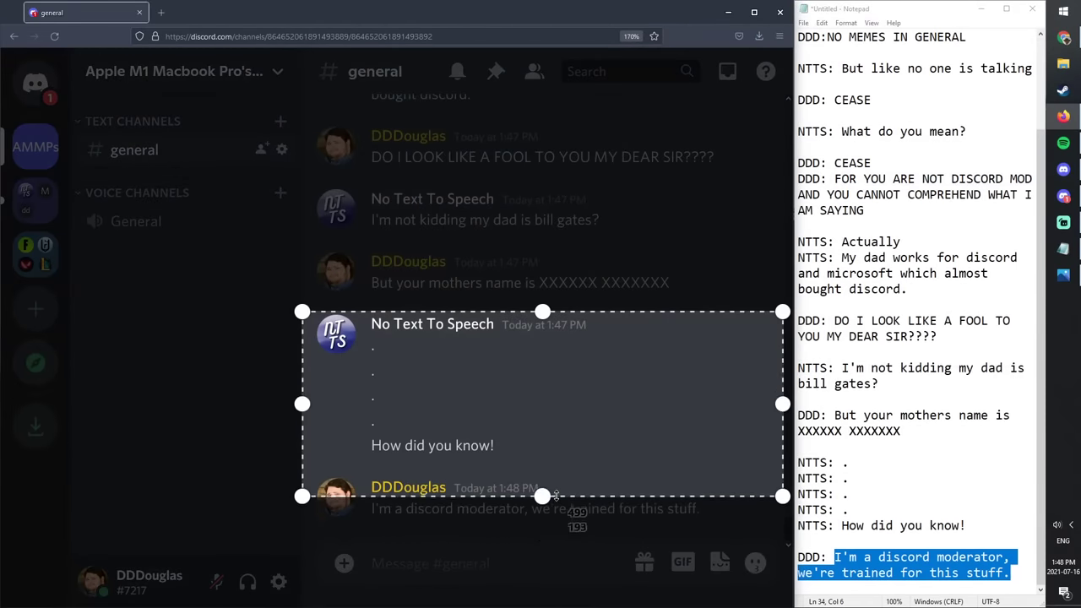
# Step: Save a screenshot spanning the mother's-name message to the moderator reply, then minimize Firefox
pyautogui.moveTo(579, 515); pyautogui.dragTo(561, 521)
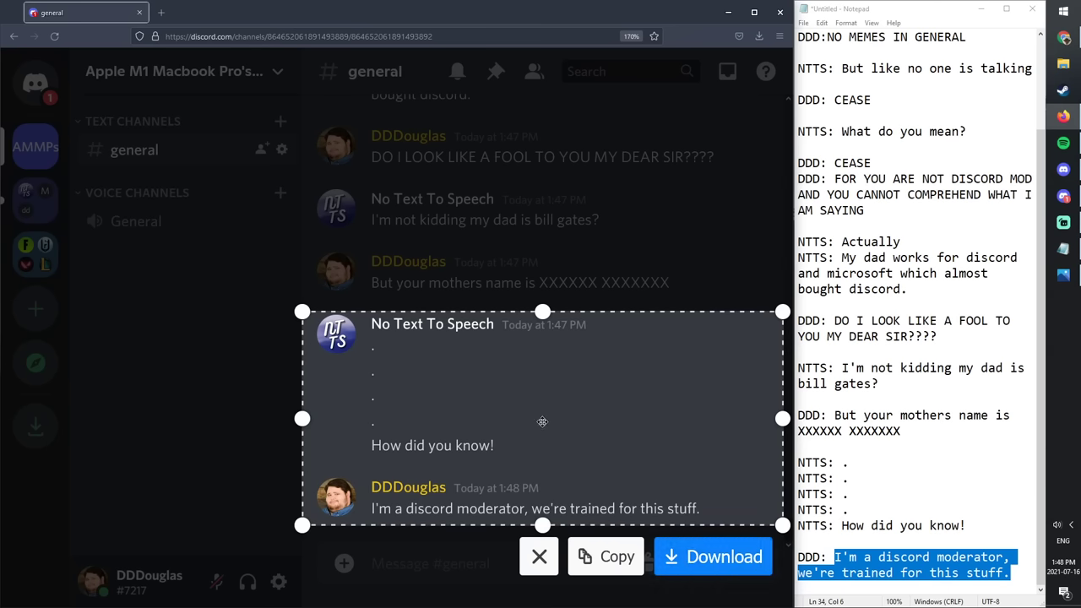
pyautogui.moveTo(543, 312); pyautogui.dragTo(542, 242)
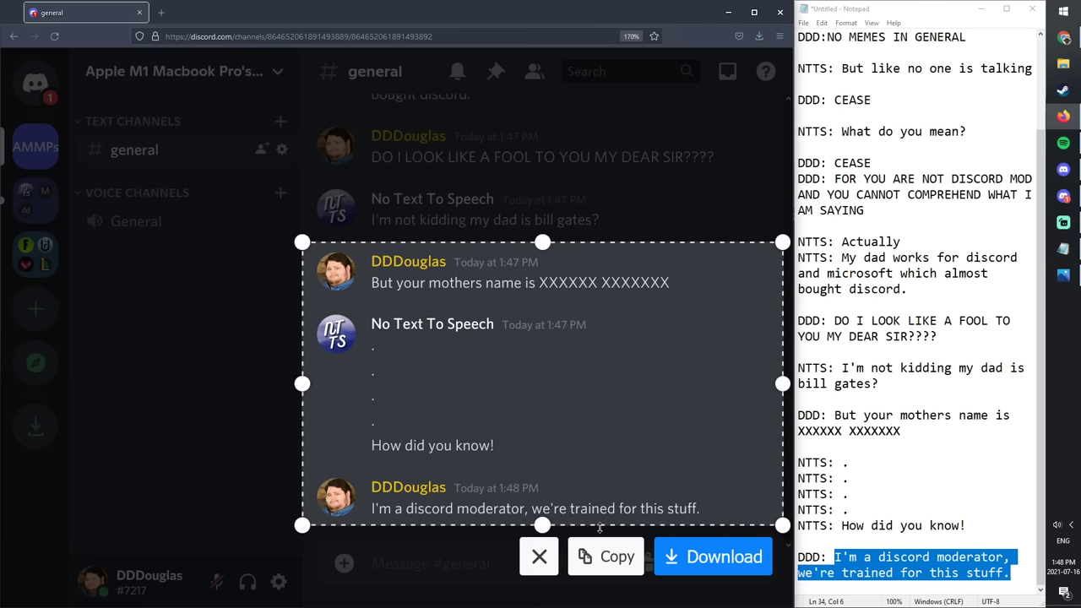
pyautogui.click(724, 557)
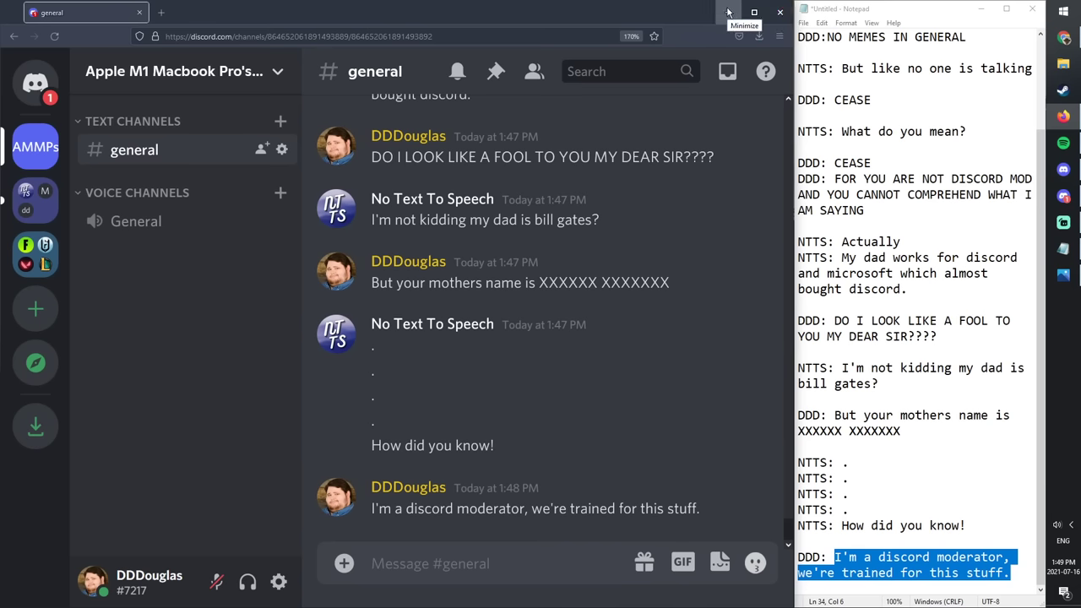
pyautogui.click(728, 12)
# Step: Launch DaVinci Resolve from the Start search
pyautogui.click(1063, 11)
pyautogui.write('da')
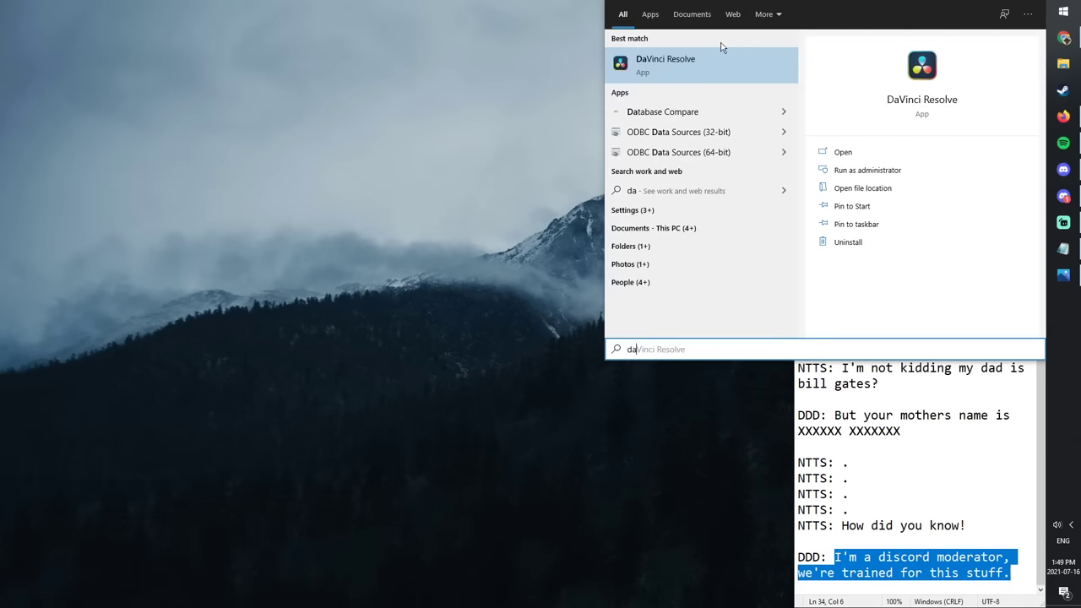
pyautogui.click(683, 62)
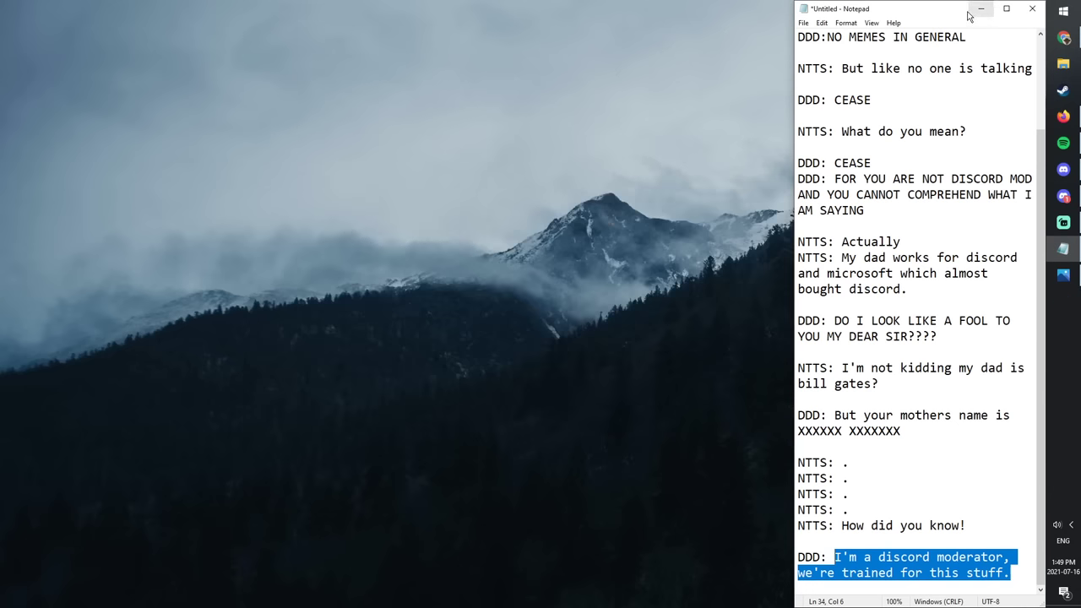
# Step: Close Notepad without saving and open the Untitled Project
pyautogui.moveTo(954, 8); pyautogui.dragTo(849, 63)
pyautogui.click(883, 48)
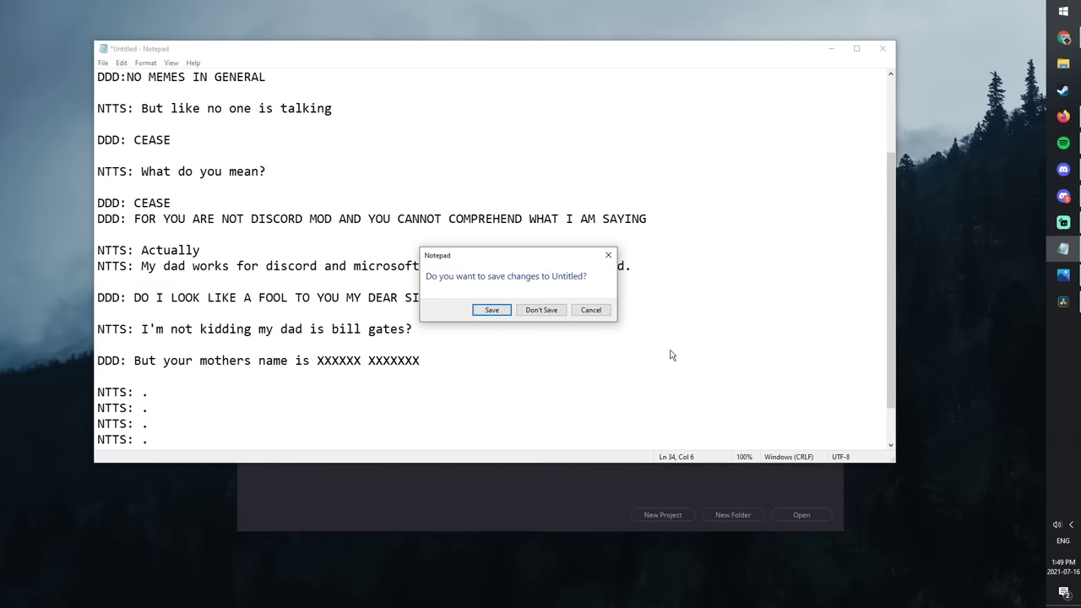
pyautogui.click(549, 310)
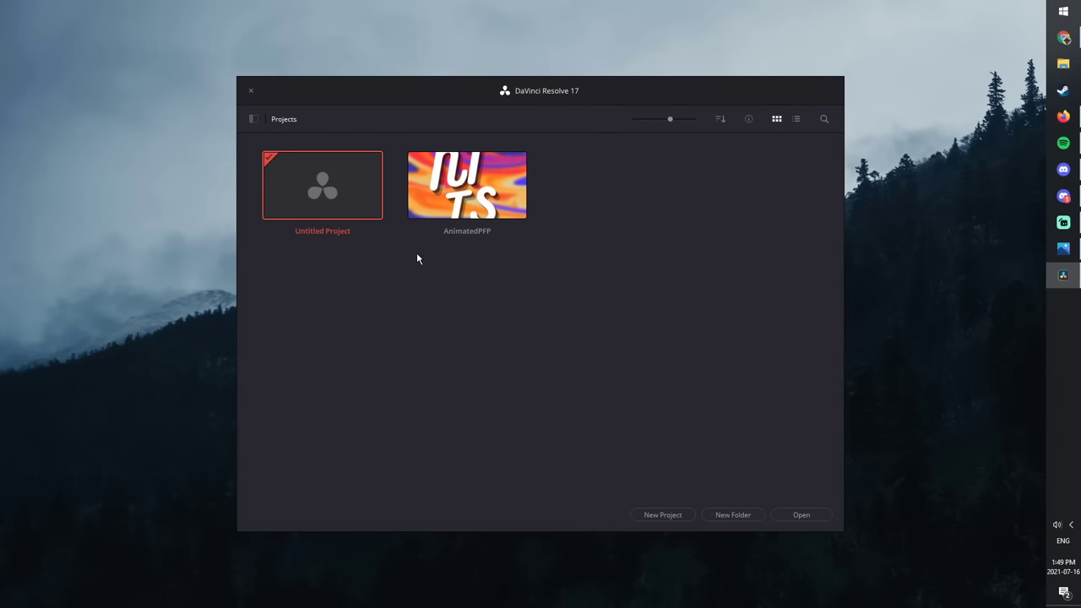
pyautogui.doubleClick(329, 202)
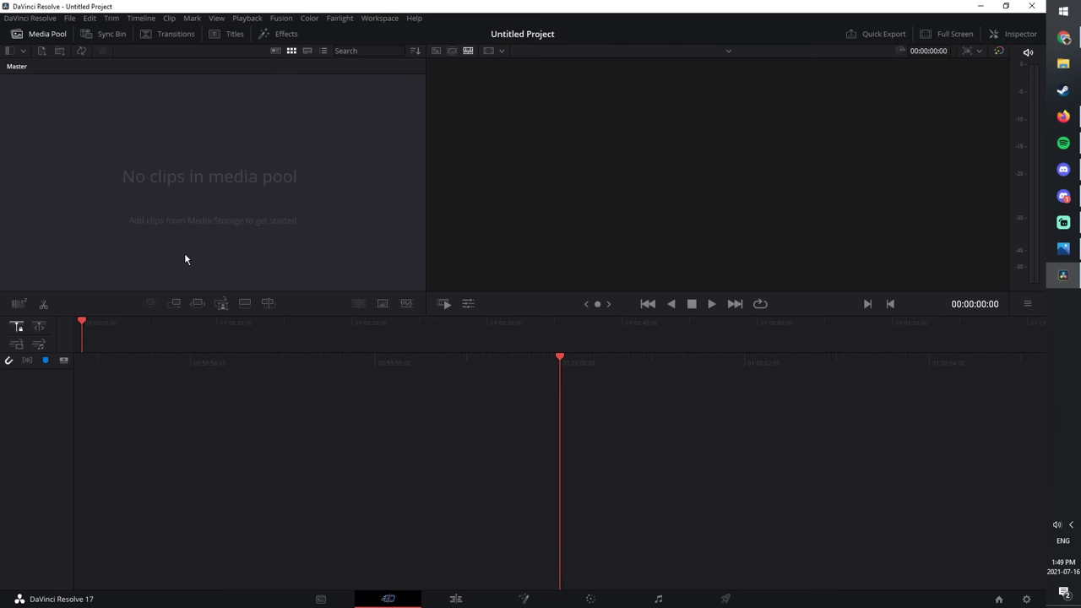
# Step: Set Standard still duration to 3 seconds in User > Editing preferences, then go to the Edit page
pyautogui.click(34, 19)
pyautogui.click(48, 72)
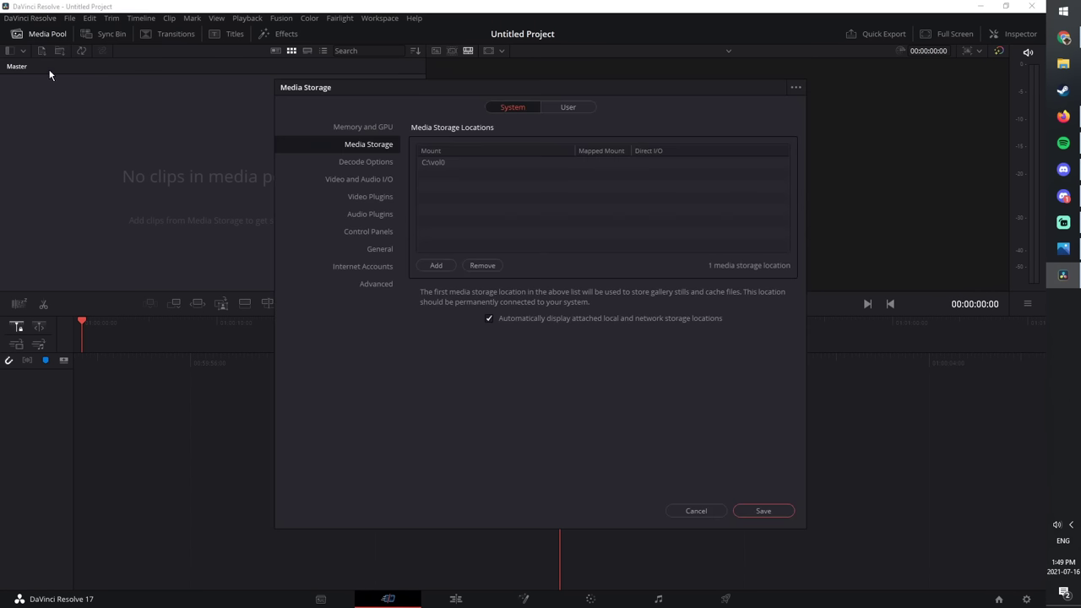
pyautogui.click(568, 108)
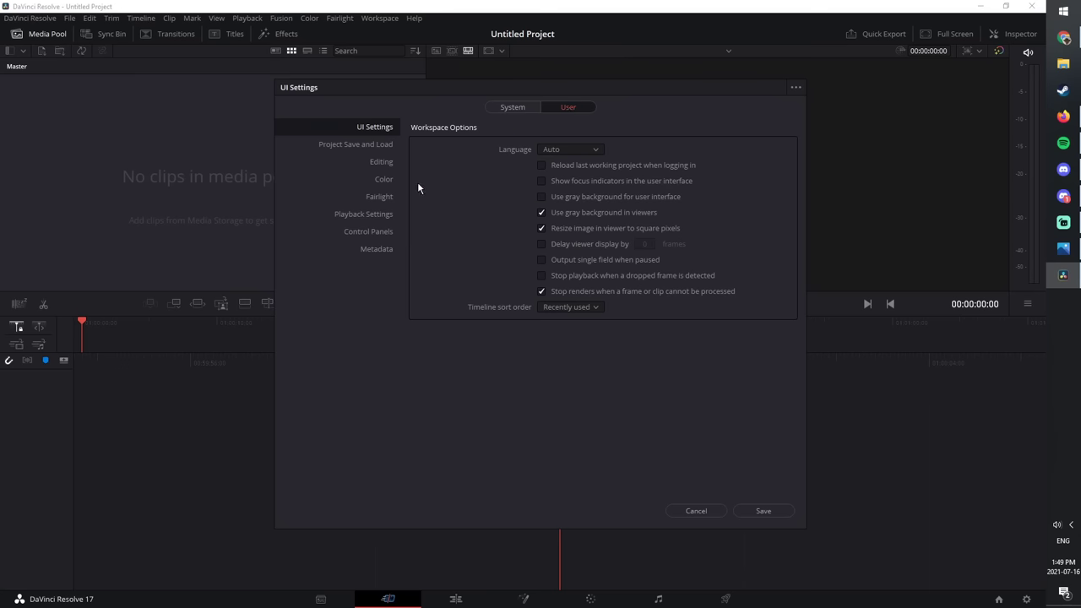
pyautogui.click(372, 162)
pyautogui.scroll(-5, 582, 306)
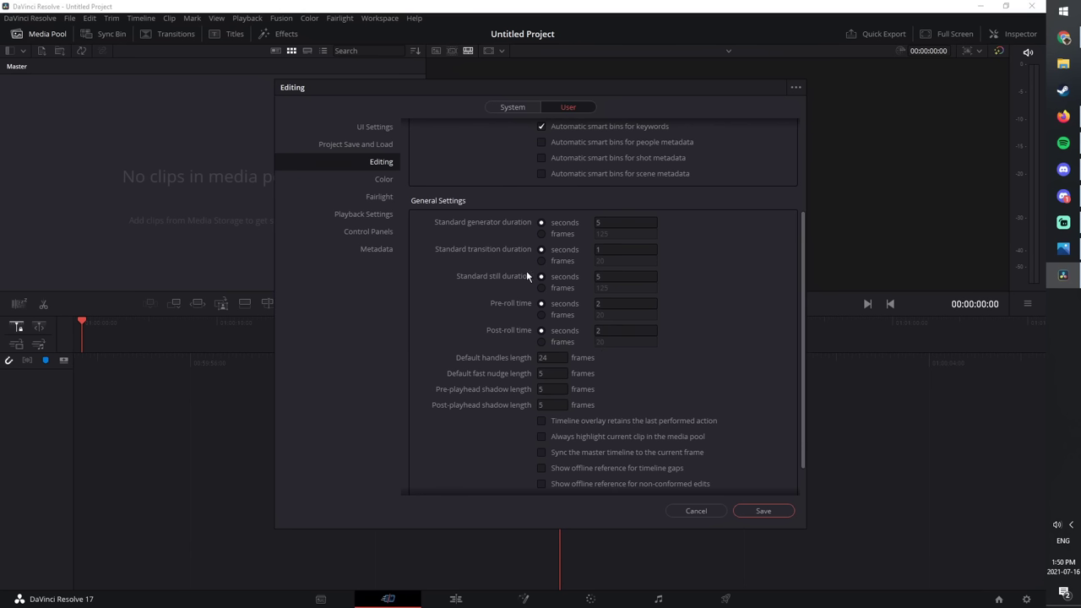
pyautogui.click(601, 276)
pyautogui.write('3')
pyautogui.click(763, 511)
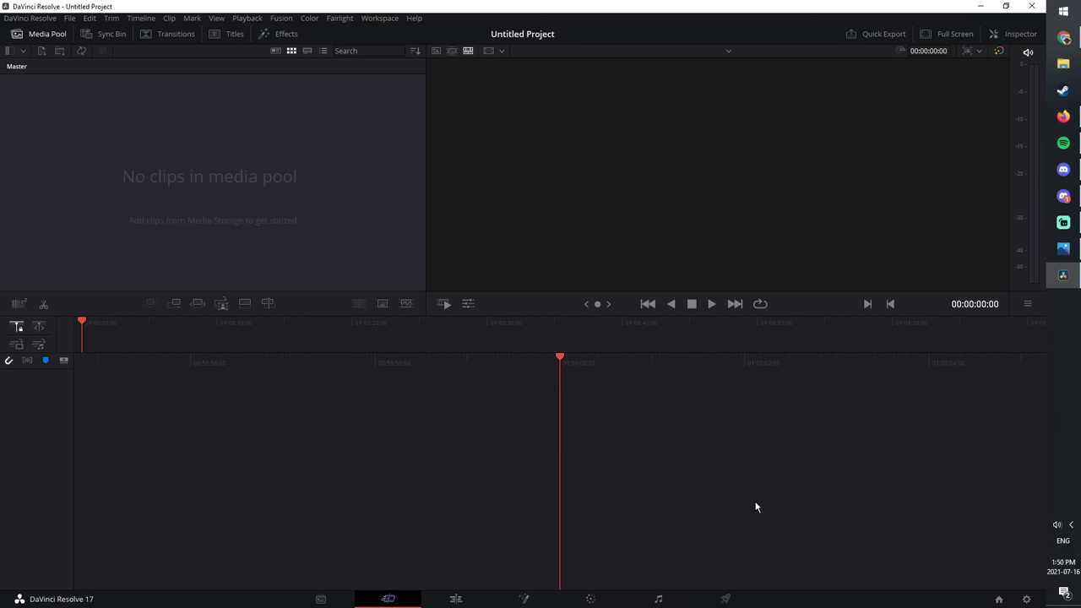
pyautogui.click(453, 599)
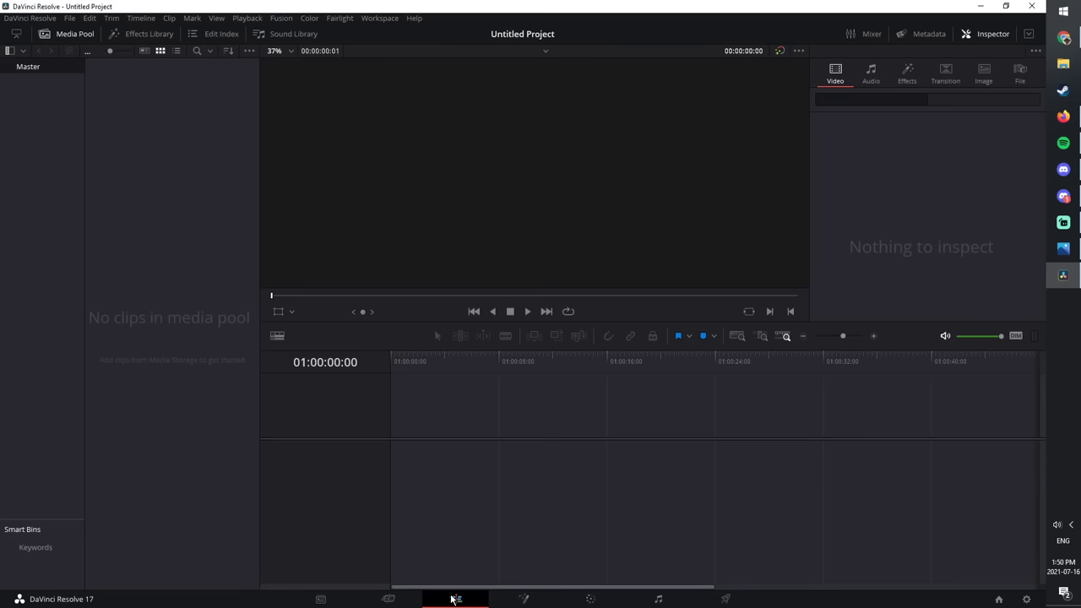
# Step: Copy the 17 Discord screenshots from Downloads into Beluga-tutorial, then shrink the Explorer window
pyautogui.hotkey('alt', 'Tab')
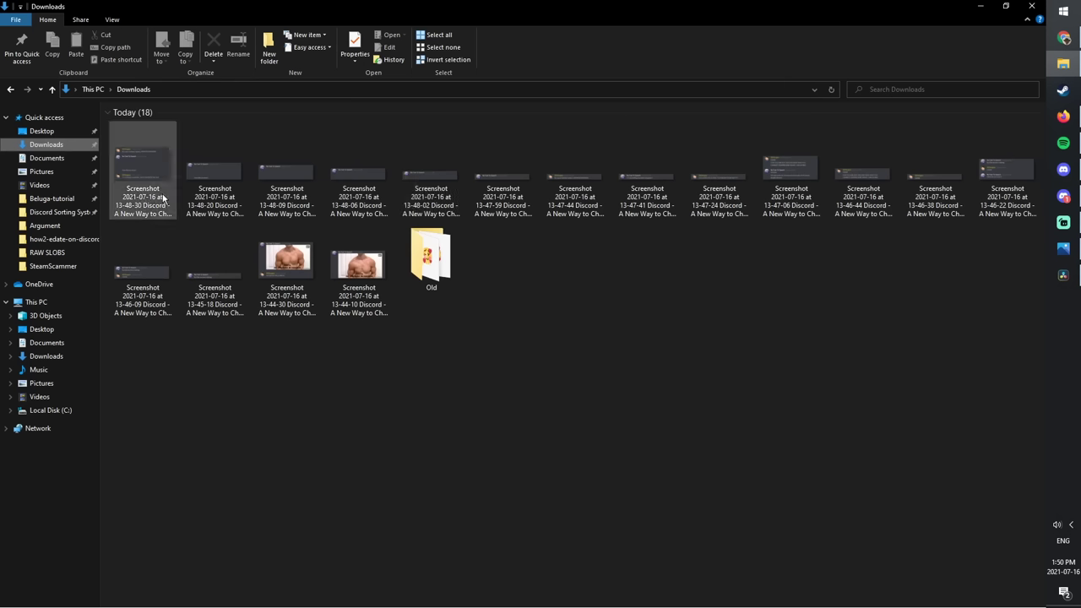
pyautogui.click(385, 269)
pyautogui.keyDown('shift'); pyautogui.click(122, 157); pyautogui.keyUp('shift')
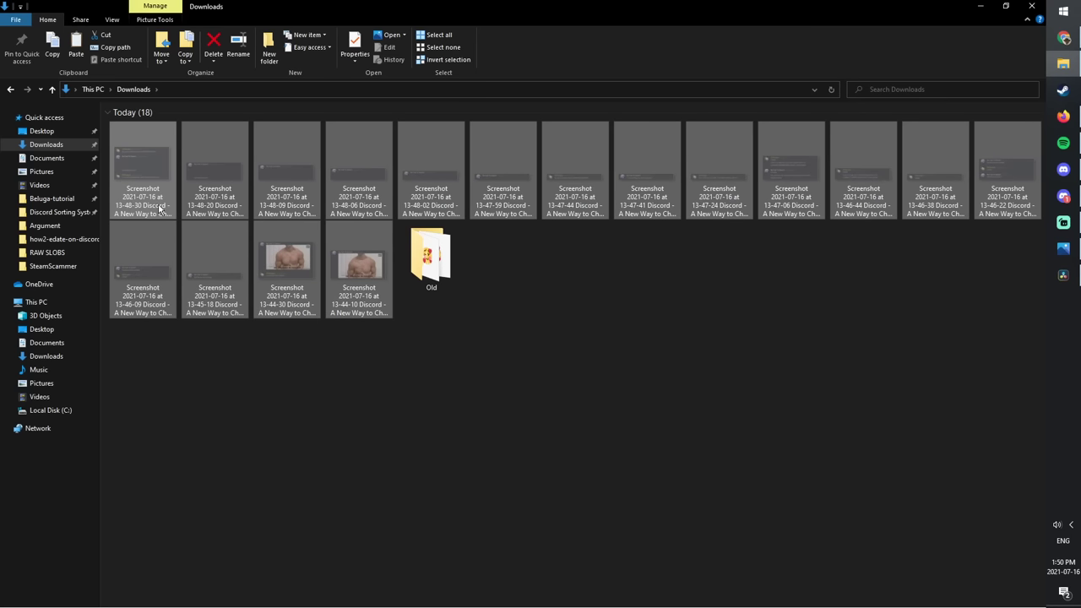
pyautogui.click(51, 199)
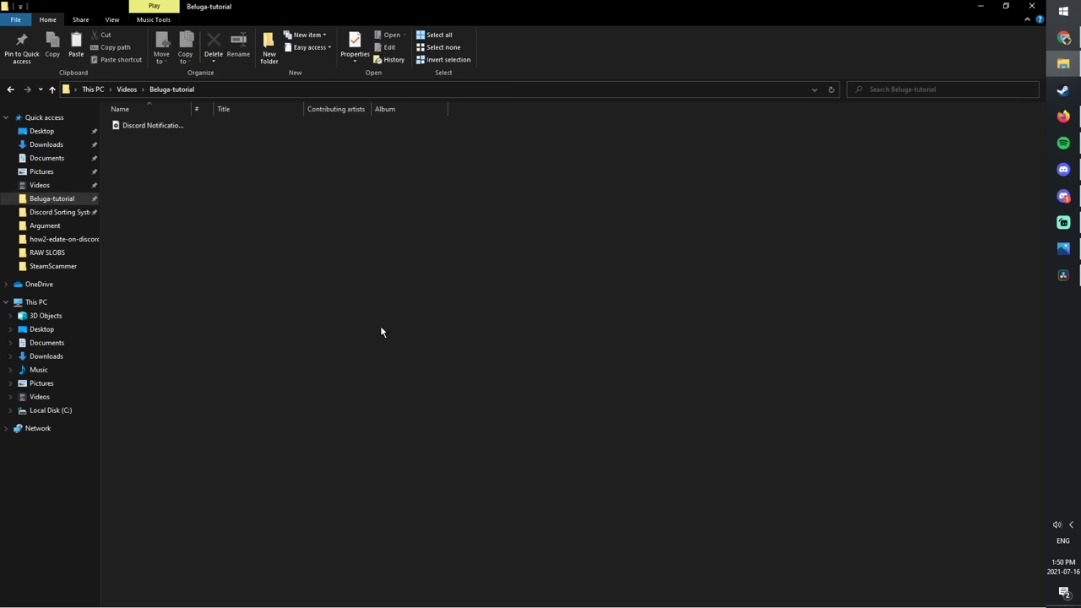
pyautogui.hotkey('ctrl', 'v')
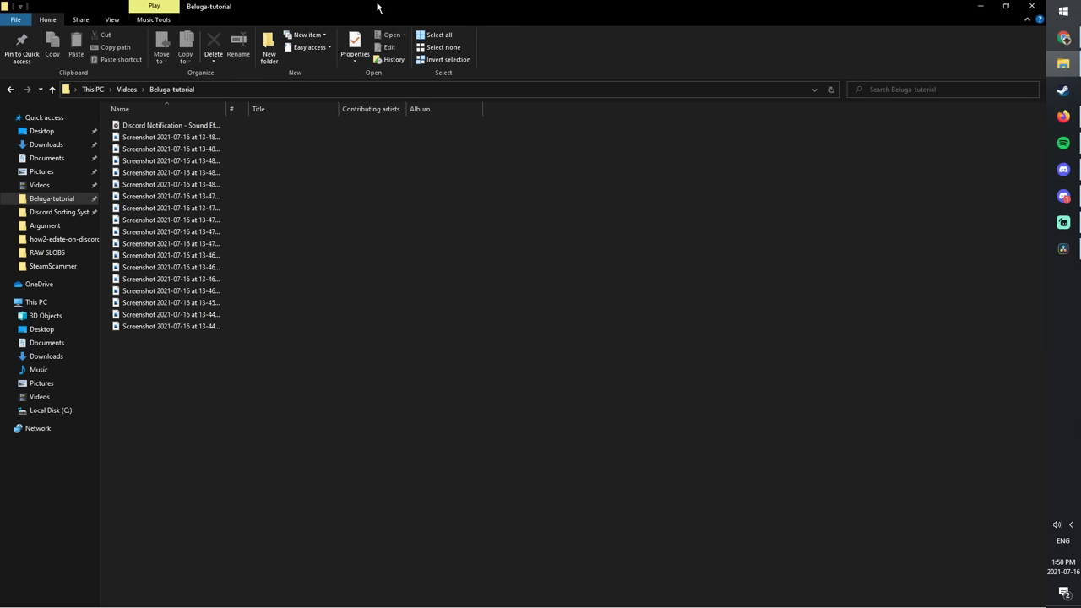
pyautogui.moveTo(377, 7); pyautogui.dragTo(618, 94)
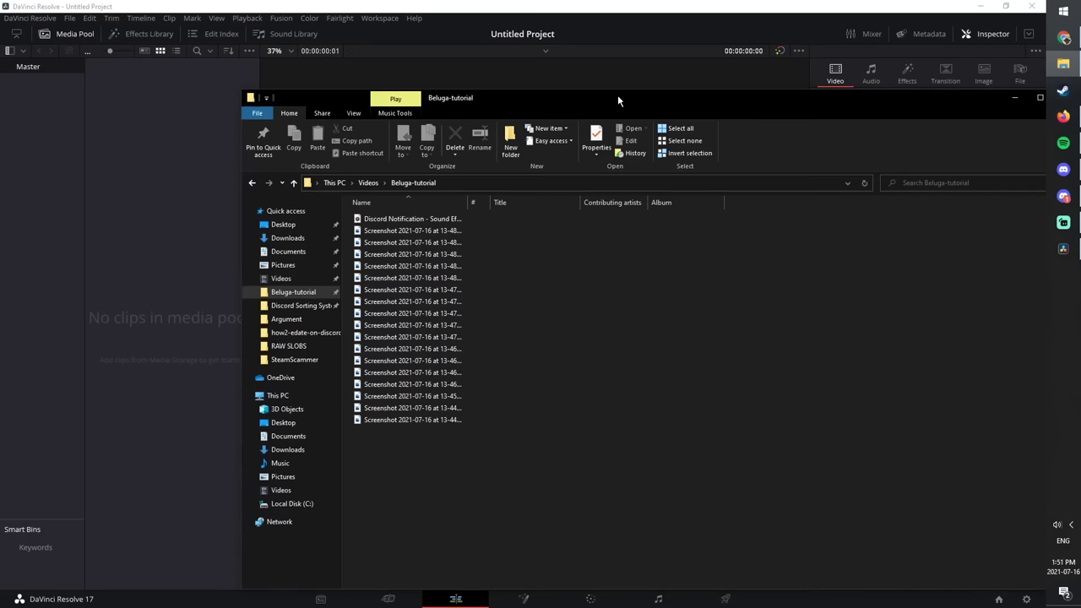
# Step: Import all the screenshots and the Discord Notification sound from the folder into the Media Pool
pyautogui.moveTo(470, 101); pyautogui.dragTo(543, 100)
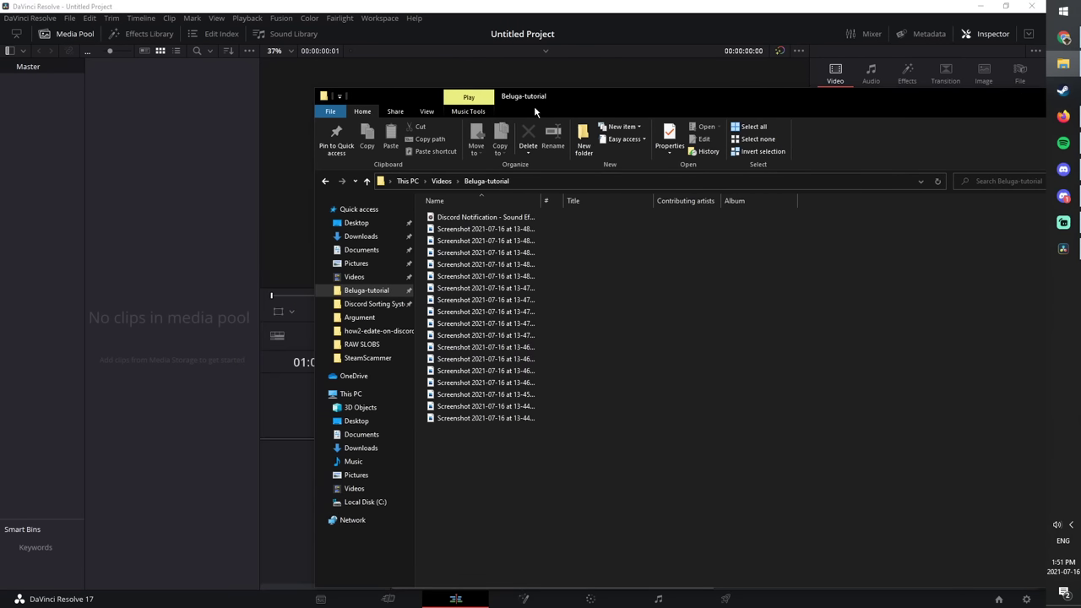
pyautogui.moveTo(529, 503); pyautogui.dragTo(478, 217)
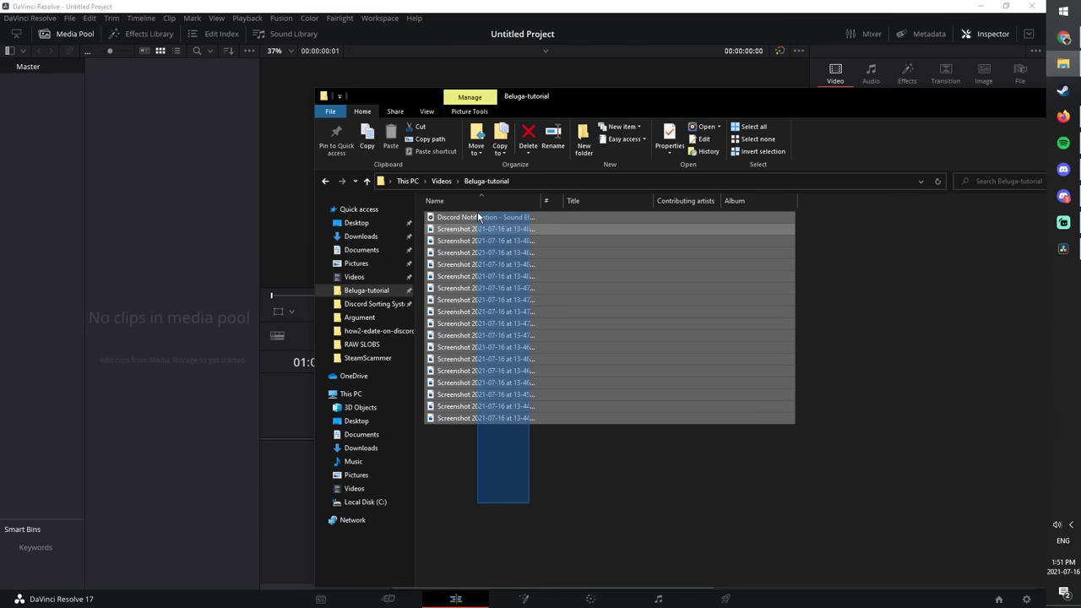
pyautogui.moveTo(481, 264); pyautogui.dragTo(161, 324)
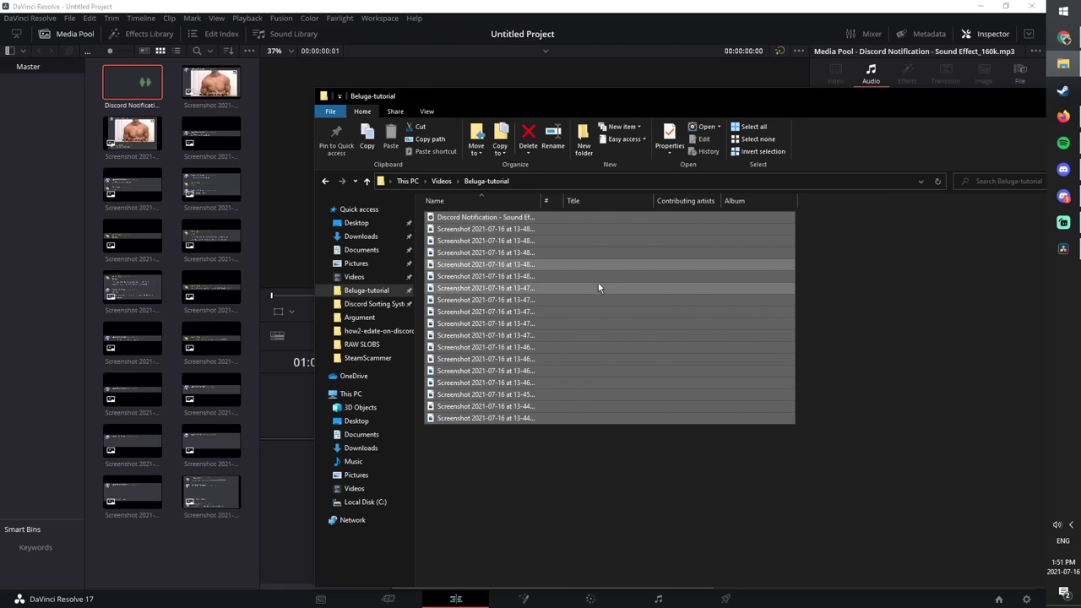
pyautogui.click(892, 117)
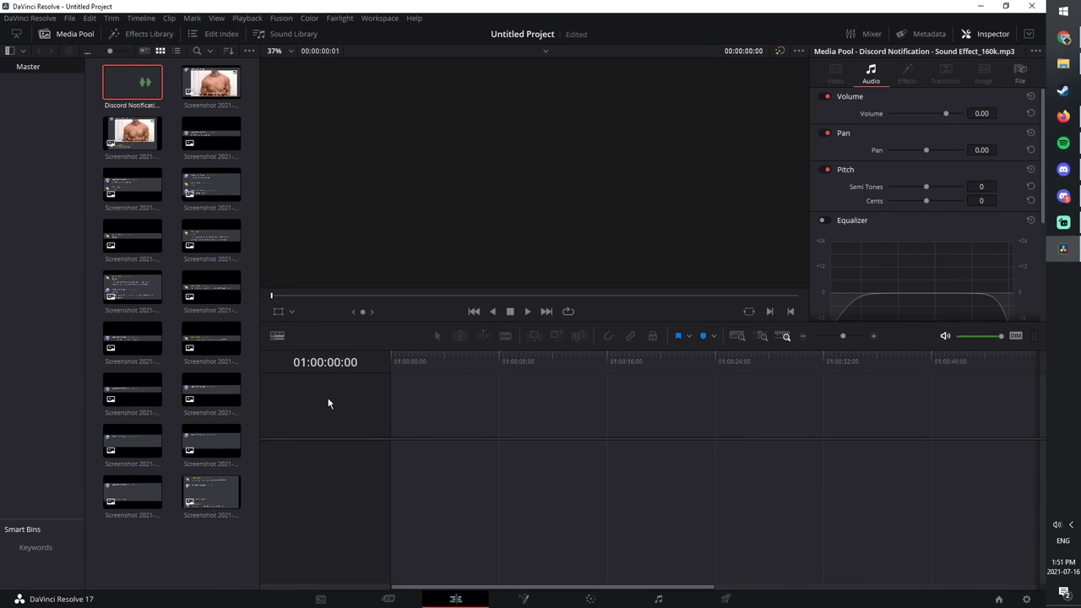
# Step: Start a new timeline with the notification sound and trim its silent start 12 frames in
pyautogui.doubleClick(128, 85)
pyautogui.moveTo(127, 84); pyautogui.dragTo(397, 500)
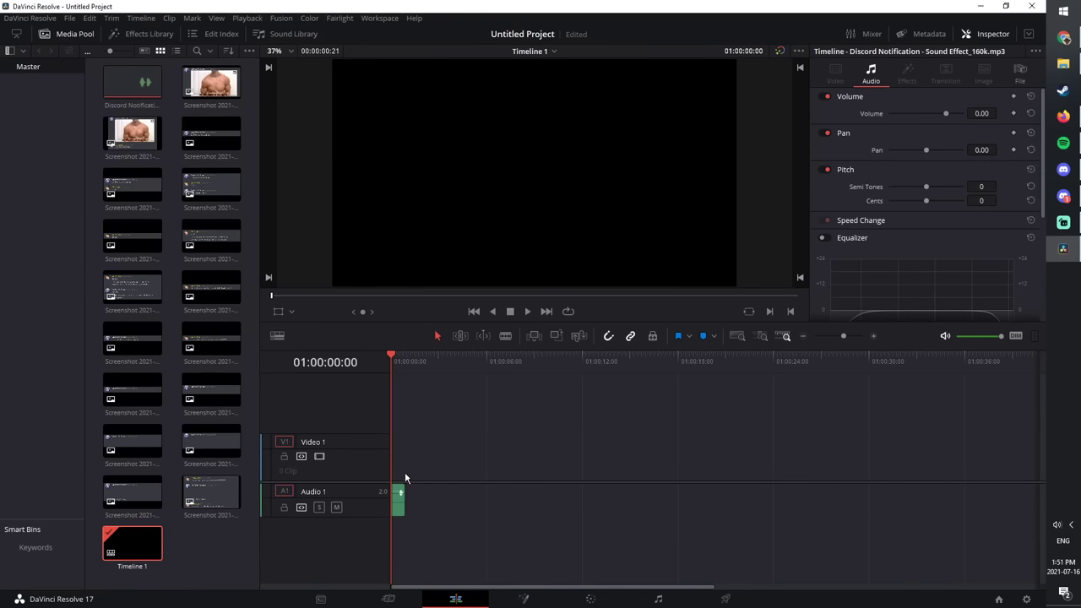
pyautogui.scroll(4, 387, 477)
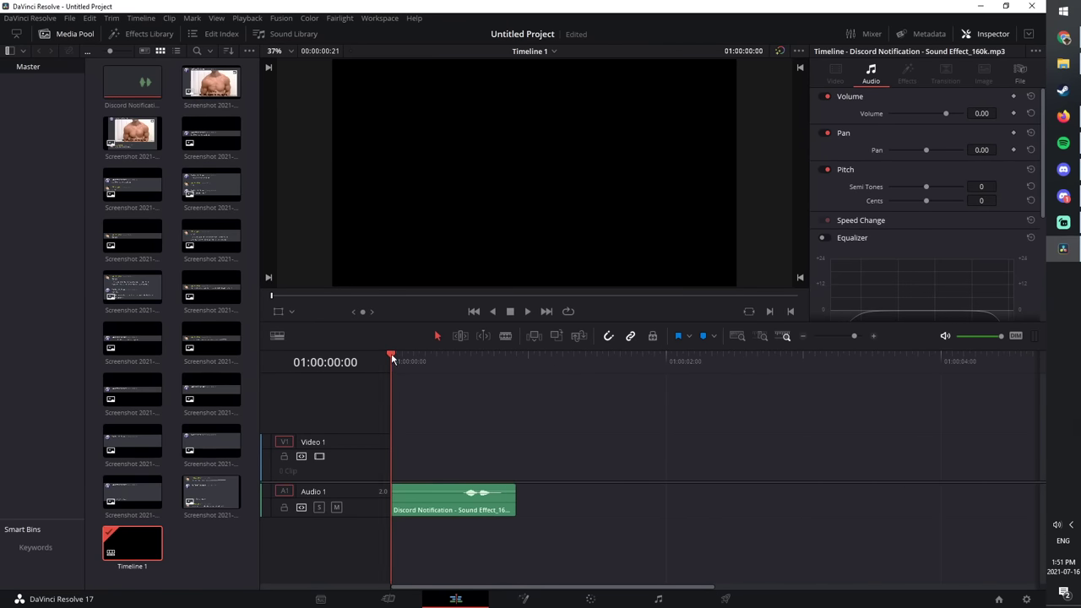
pyautogui.moveTo(391, 353); pyautogui.dragTo(459, 369)
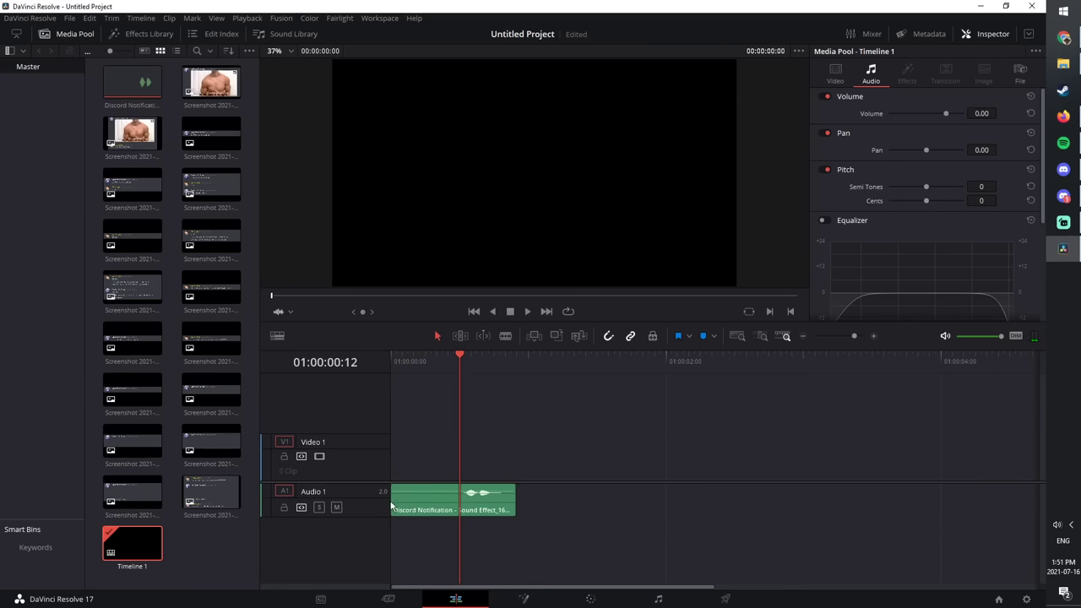
pyautogui.moveTo(392, 507); pyautogui.dragTo(507, 503)
pyautogui.scroll(4, 468, 498)
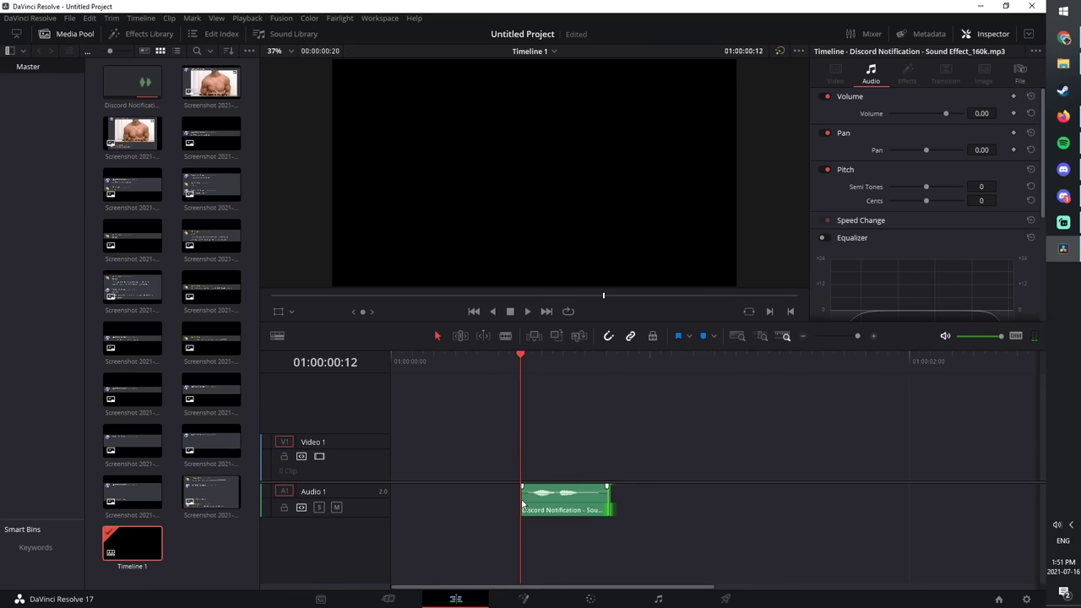
pyautogui.press('space')
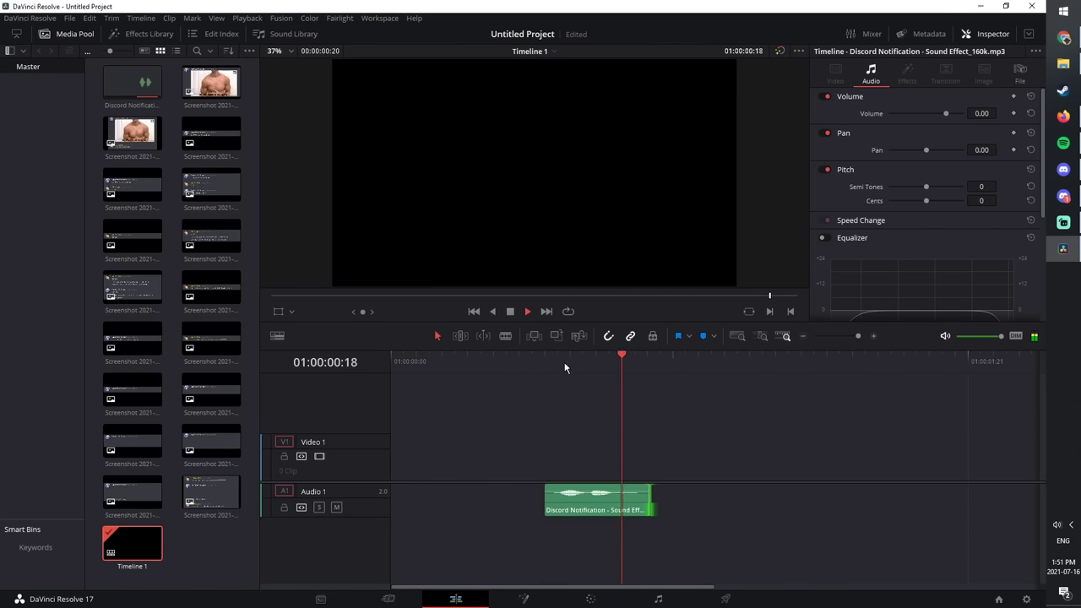
pyautogui.press('space')
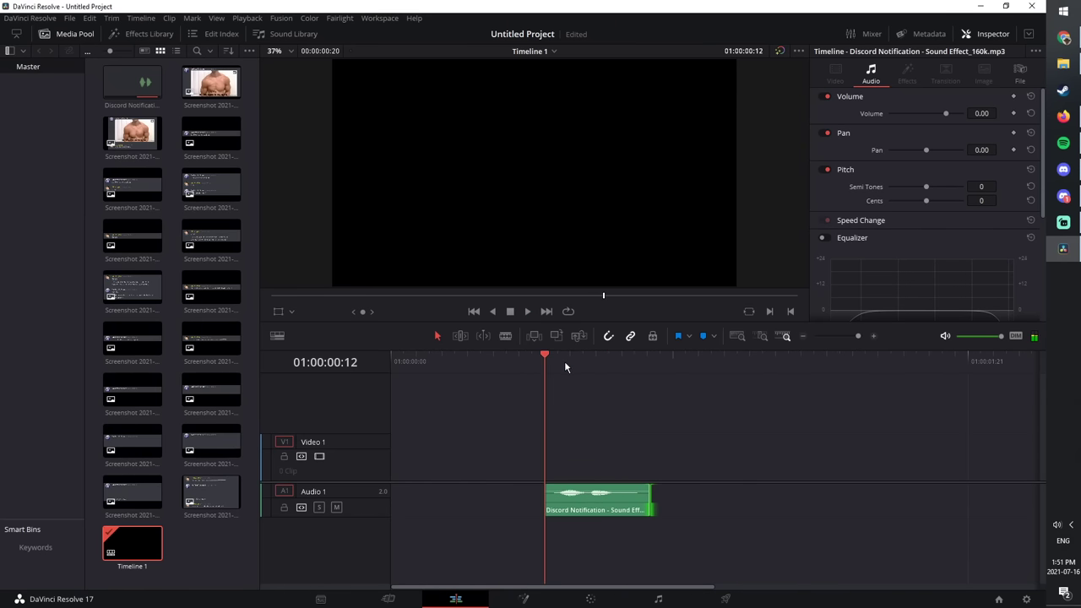
# Step: Move the trimmed sound onto a new Audio 2 track and slide it to the timeline start
pyautogui.click(557, 358)
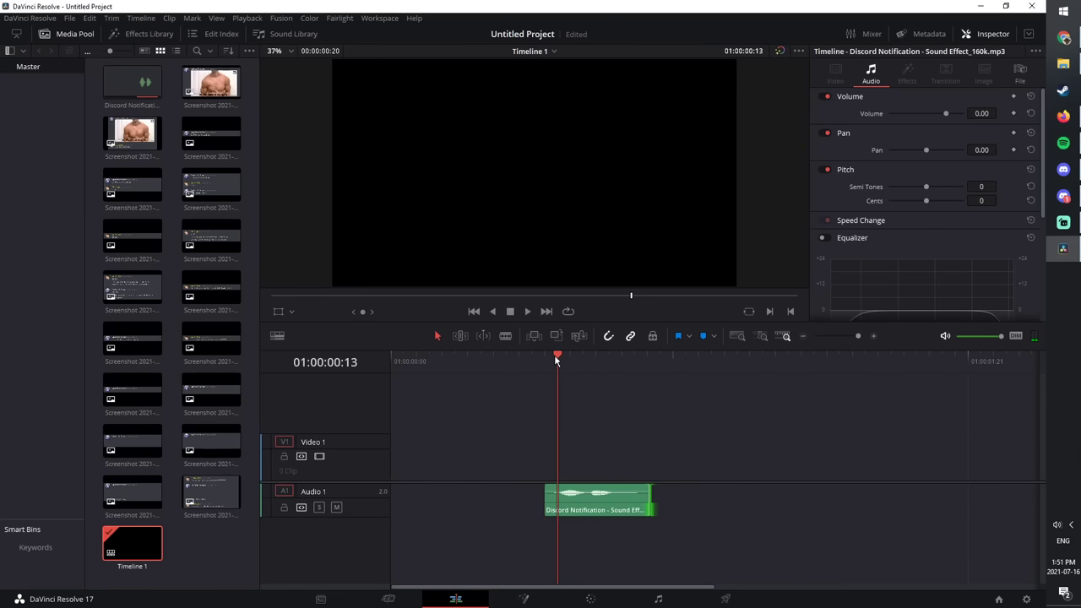
pyautogui.scroll(3, 659, 498)
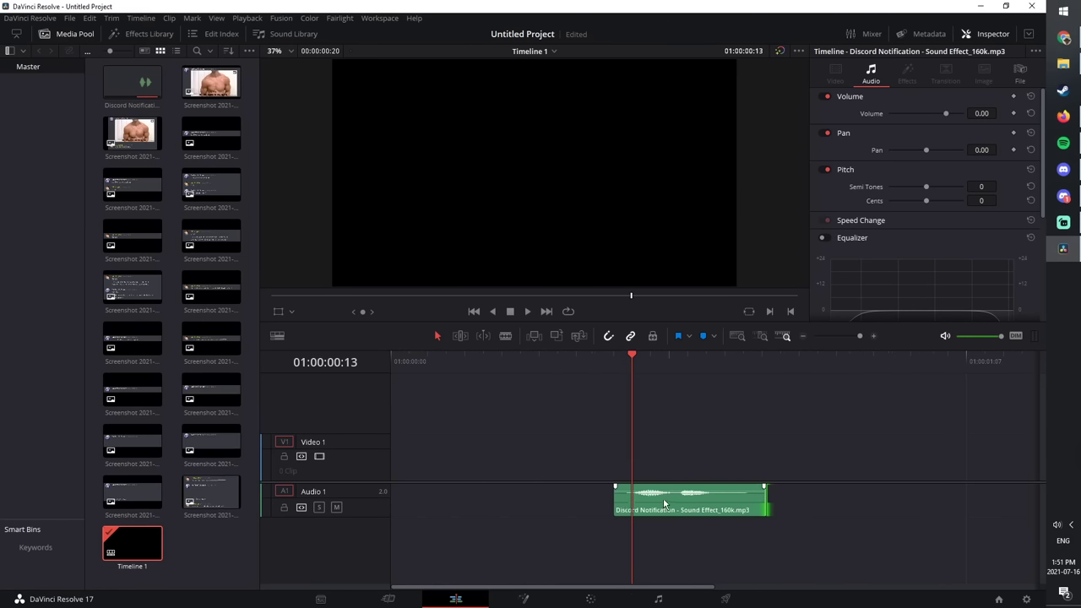
pyautogui.scroll(-2, 663, 498)
pyautogui.press('Left')
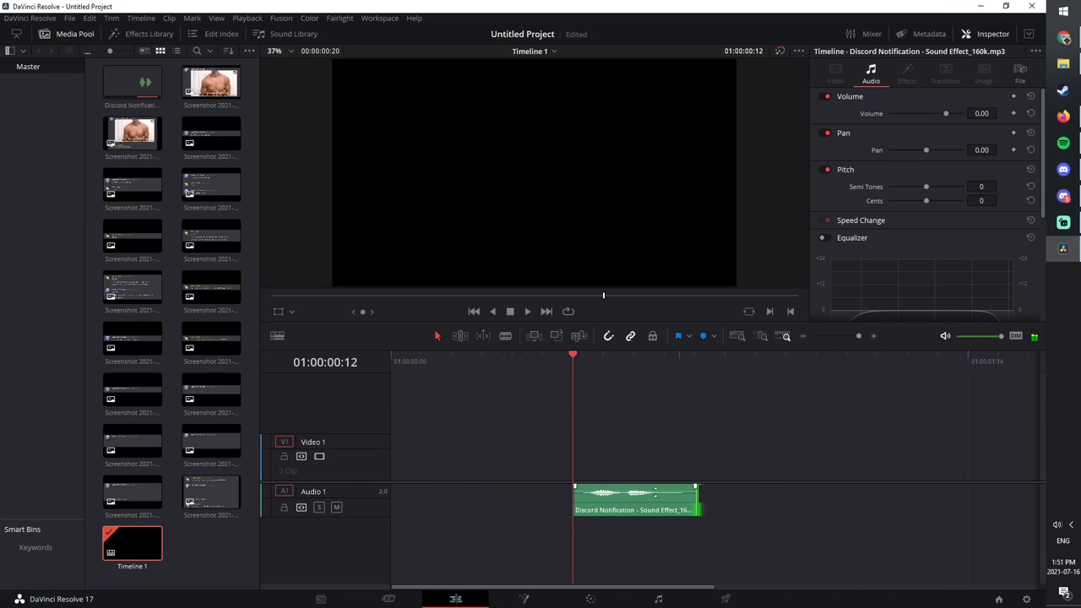
pyautogui.scroll(-3, 502, 495)
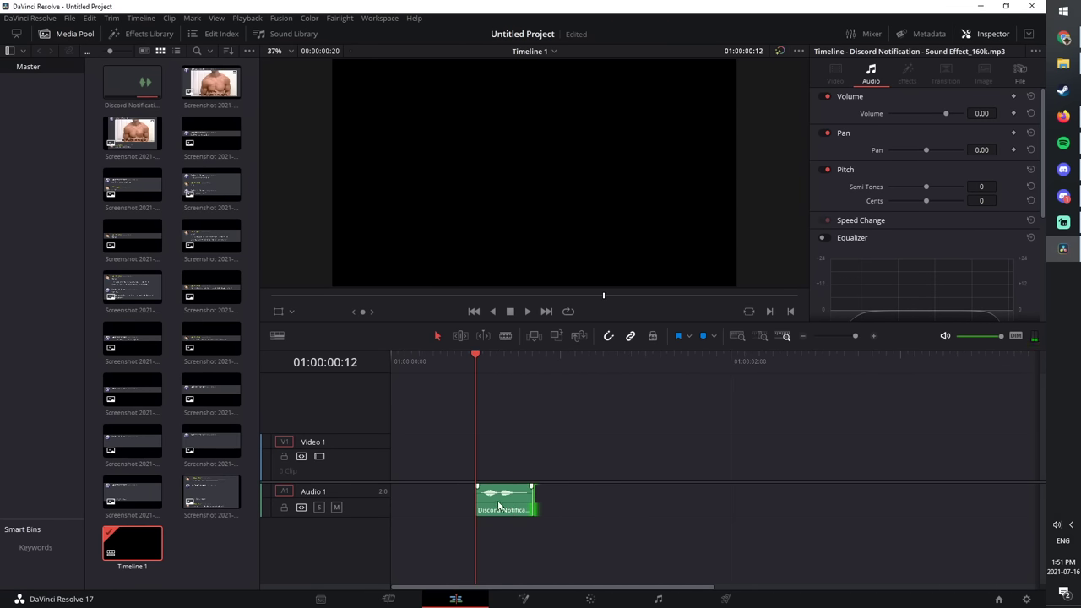
pyautogui.scroll(-3, 498, 507)
pyautogui.moveTo(413, 505); pyautogui.dragTo(413, 534)
pyautogui.moveTo(404, 357); pyautogui.dragTo(416, 473)
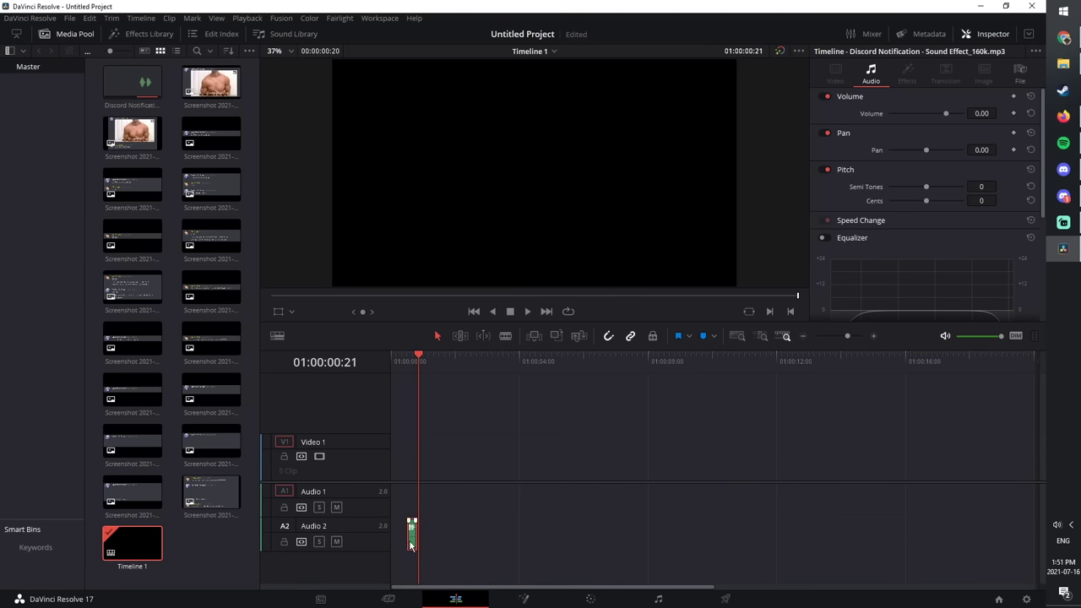
pyautogui.moveTo(411, 544); pyautogui.dragTo(379, 538)
pyautogui.click(403, 357)
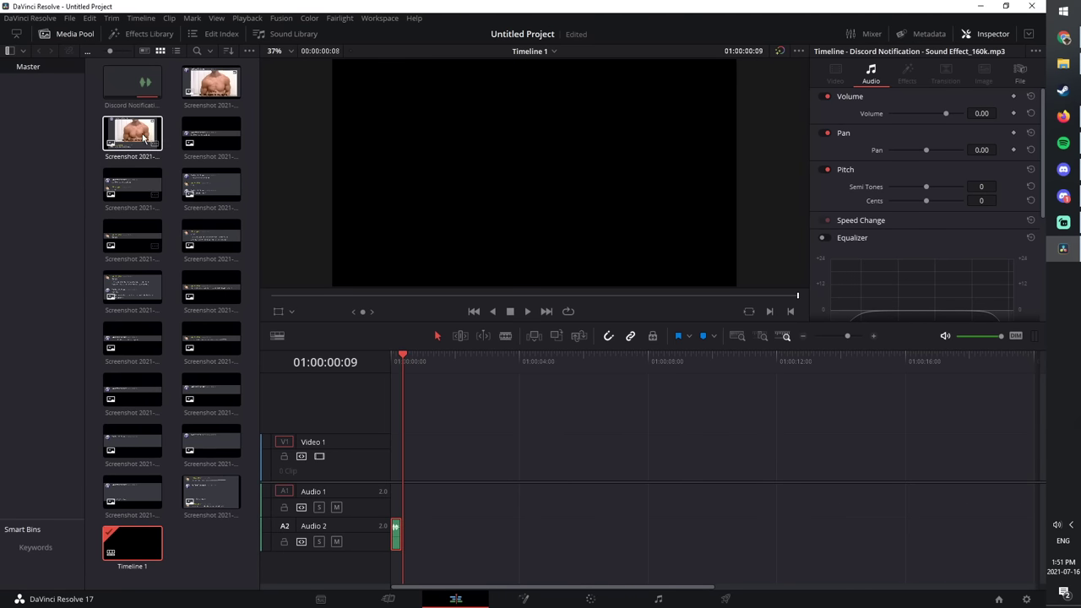
# Step: Select all 17 screenshots in the Media Pool and lay them in sequence onto Video 1
pyautogui.click(171, 270)
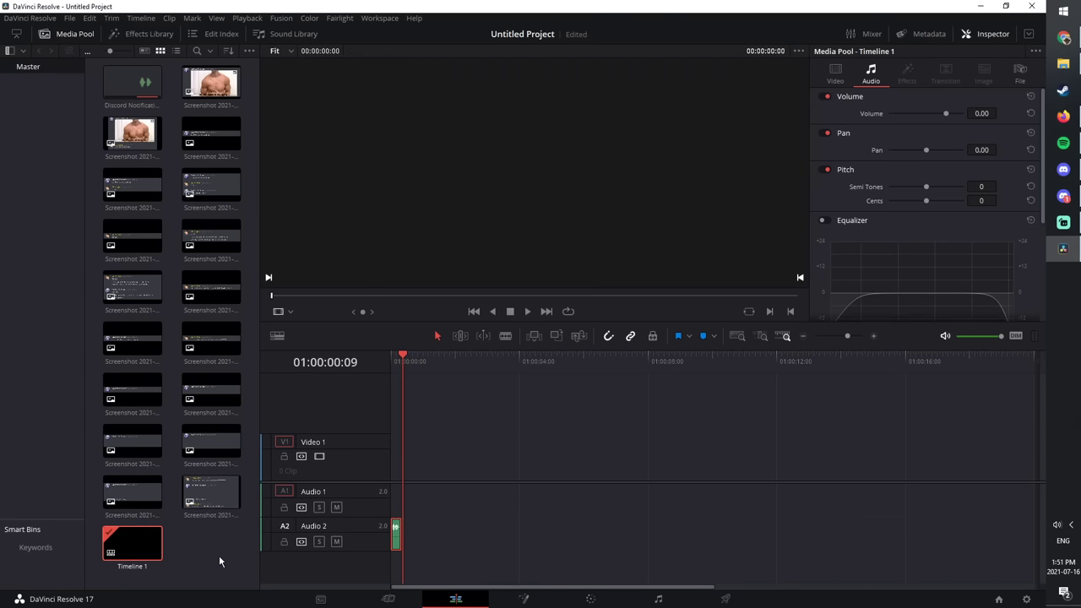
pyautogui.click(209, 496)
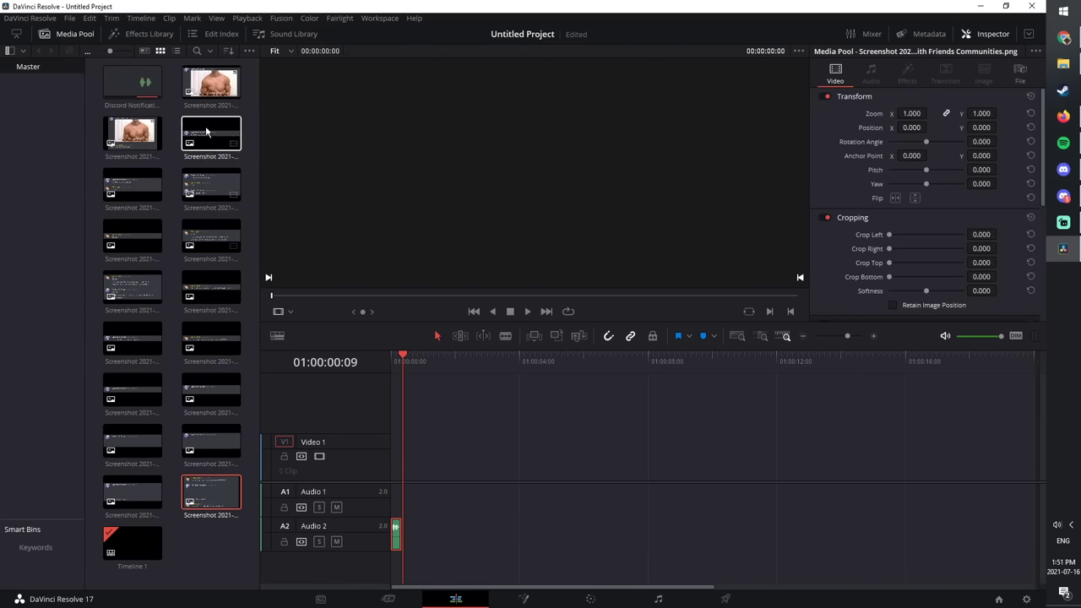
pyautogui.keyDown('shift'); pyautogui.click(209, 96); pyautogui.keyUp('shift')
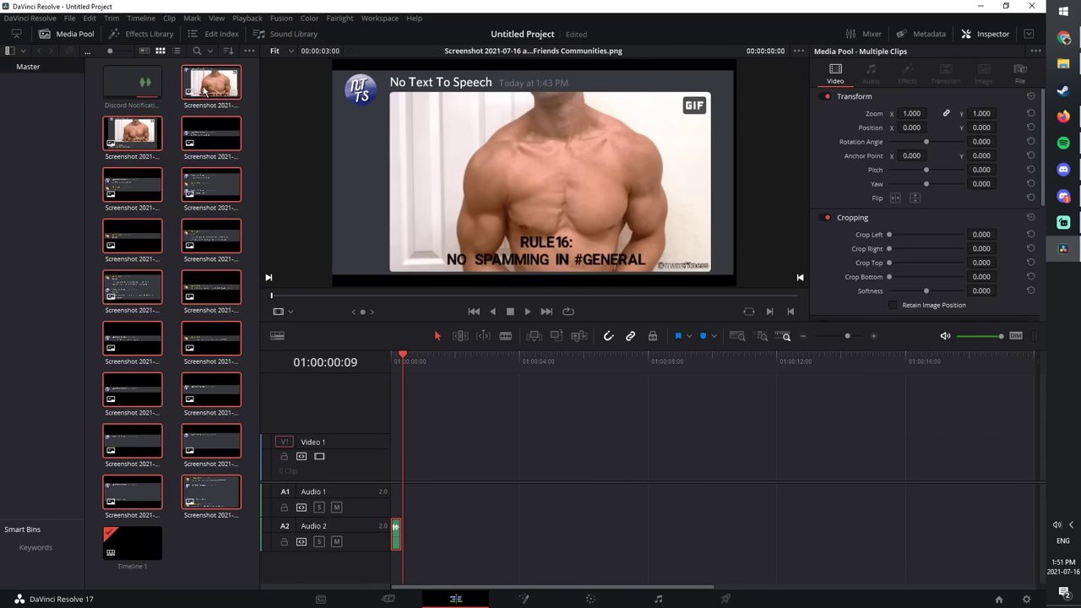
pyautogui.moveTo(209, 96); pyautogui.dragTo(413, 456)
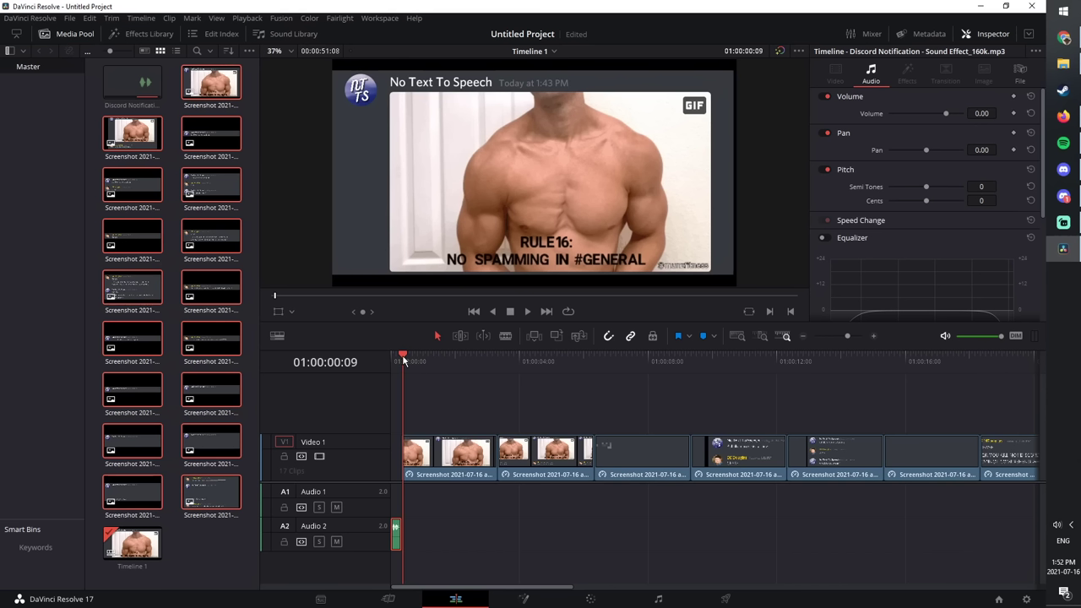
# Step: Move the A2 sound to the playhead and duplicate it at each later screenshot cut
pyautogui.click(397, 548)
pyautogui.moveTo(396, 541); pyautogui.dragTo(705, 532)
pyautogui.hotkey('ctrl', '-')
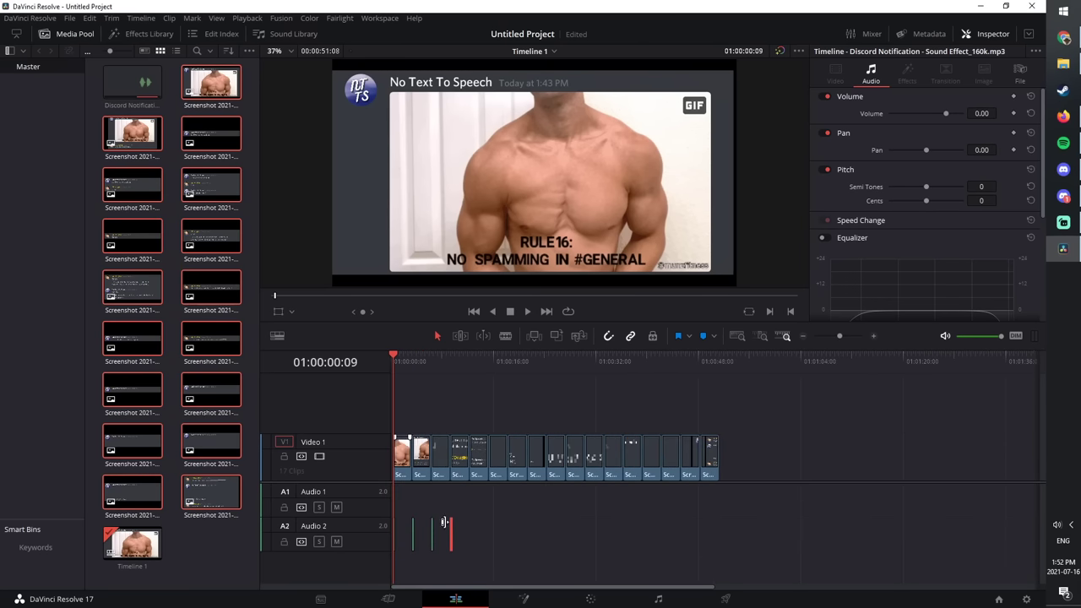
pyautogui.moveTo(554, 544); pyautogui.dragTo(948, 532)
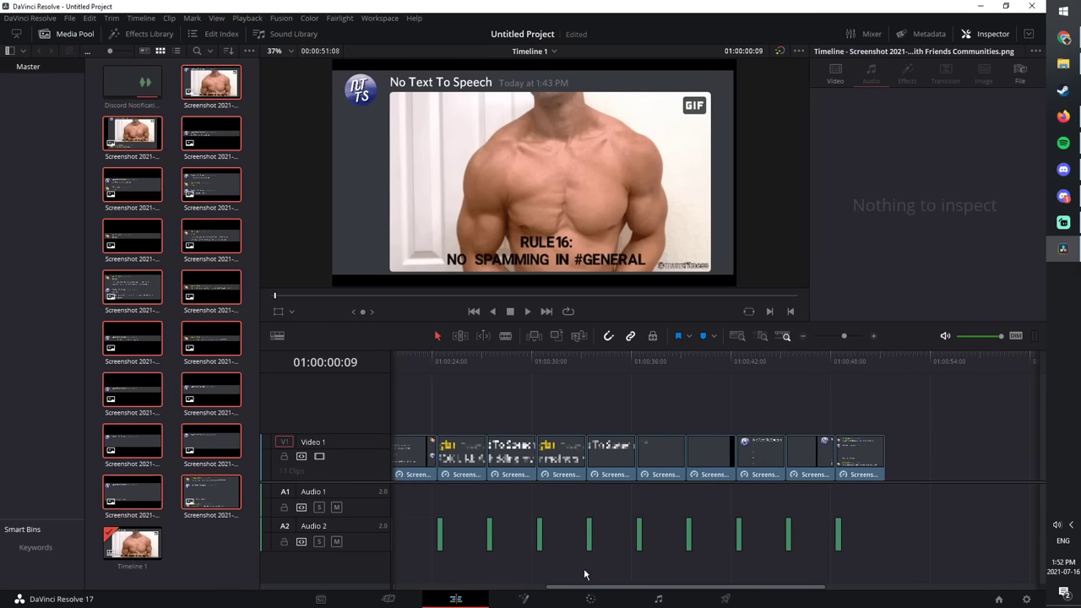
# Step: Move all the notification sound copies from Audio 2 onto Audio 1
pyautogui.scroll(-5, 558, 559)
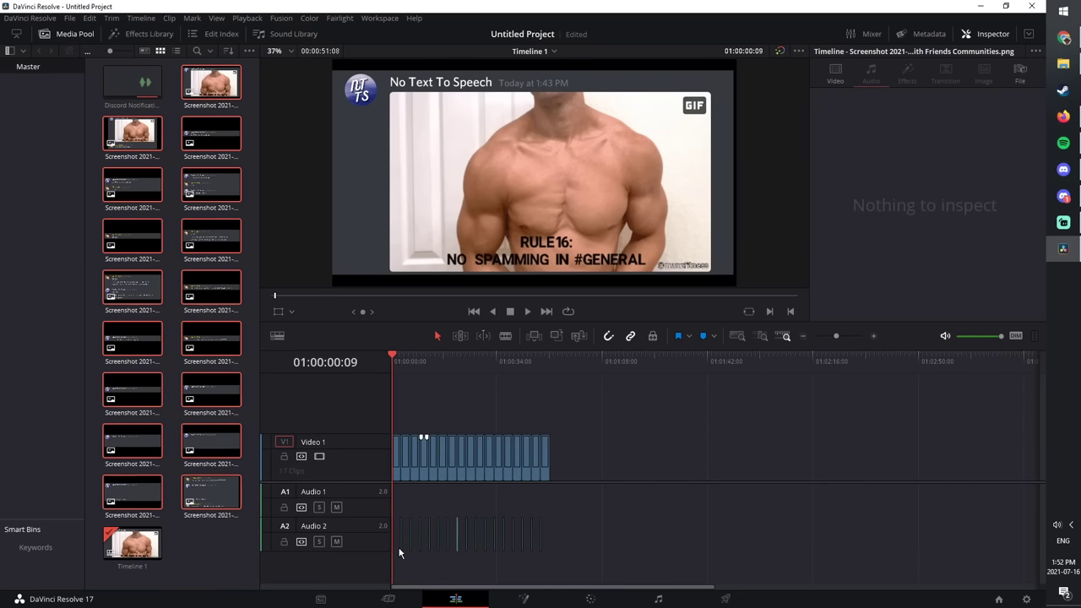
pyautogui.scroll(1, 407, 557)
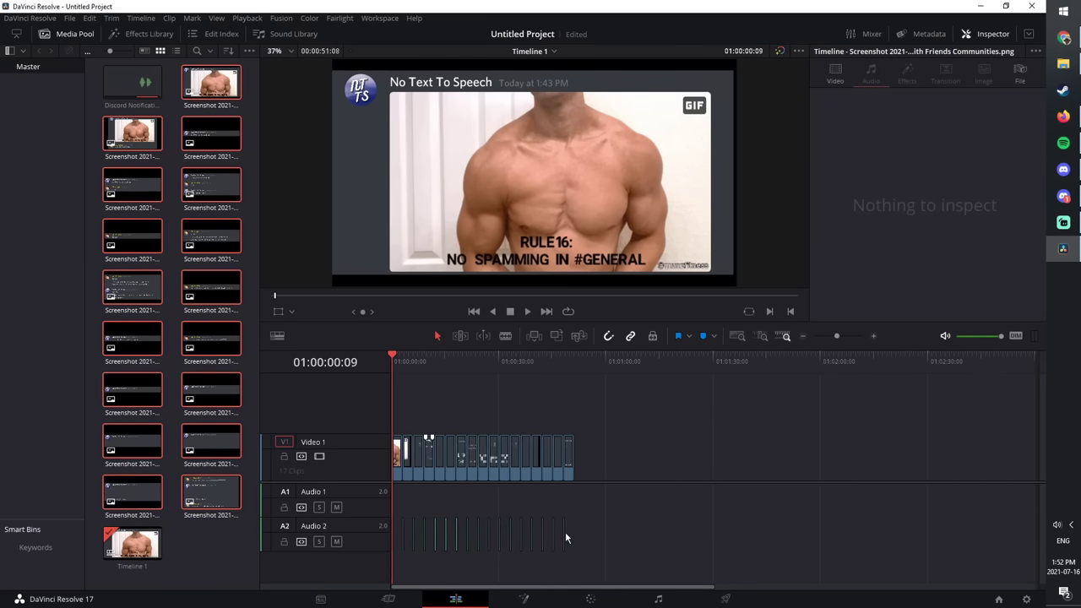
pyautogui.moveTo(667, 545); pyautogui.dragTo(427, 520)
pyautogui.scroll(5, 389, 532)
pyautogui.click(446, 545)
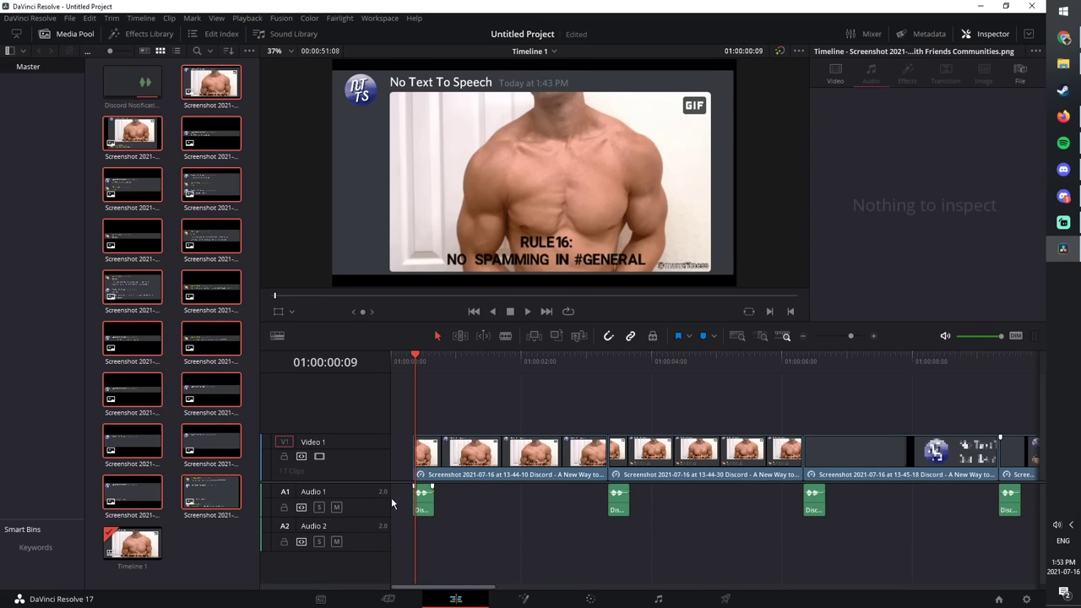
# Step: Delete the opening gap, play the timeline, then restore the gap before the first clip
pyautogui.click(399, 463)
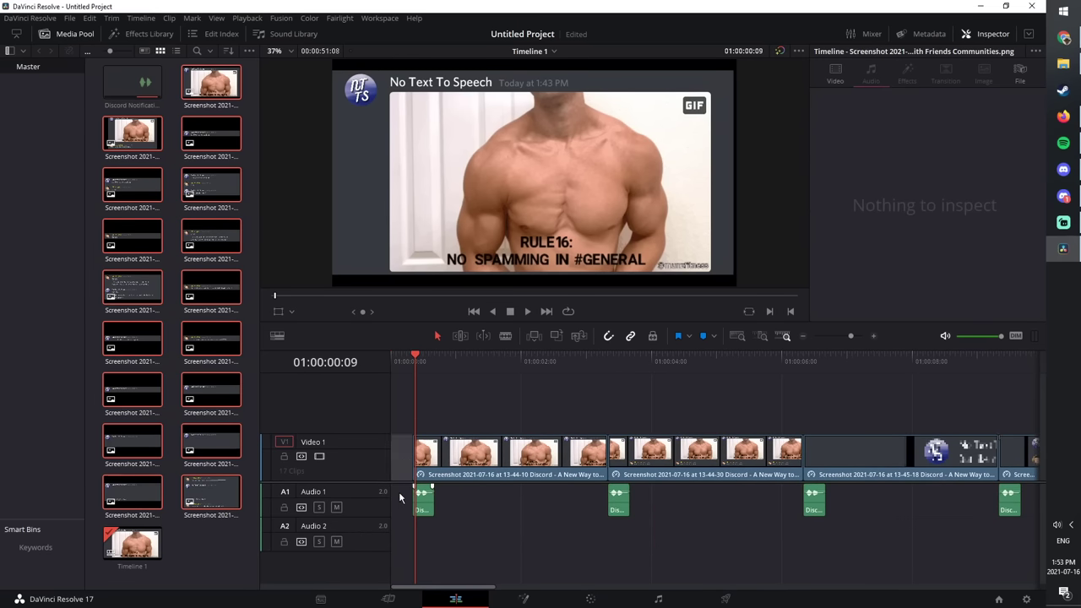
pyautogui.press('Delete')
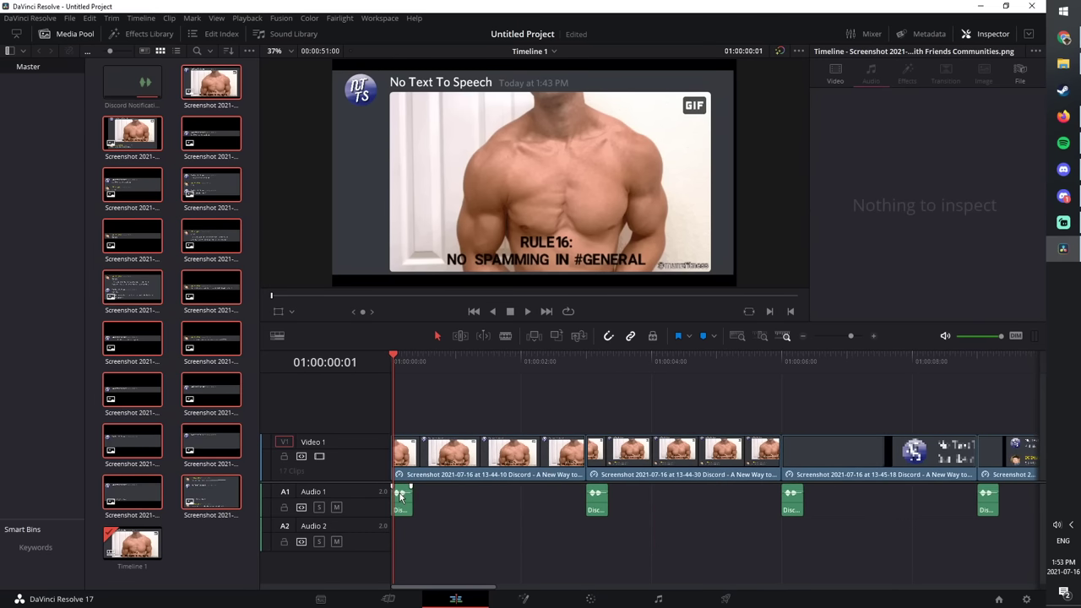
pyautogui.click(394, 358)
pyautogui.click(466, 502)
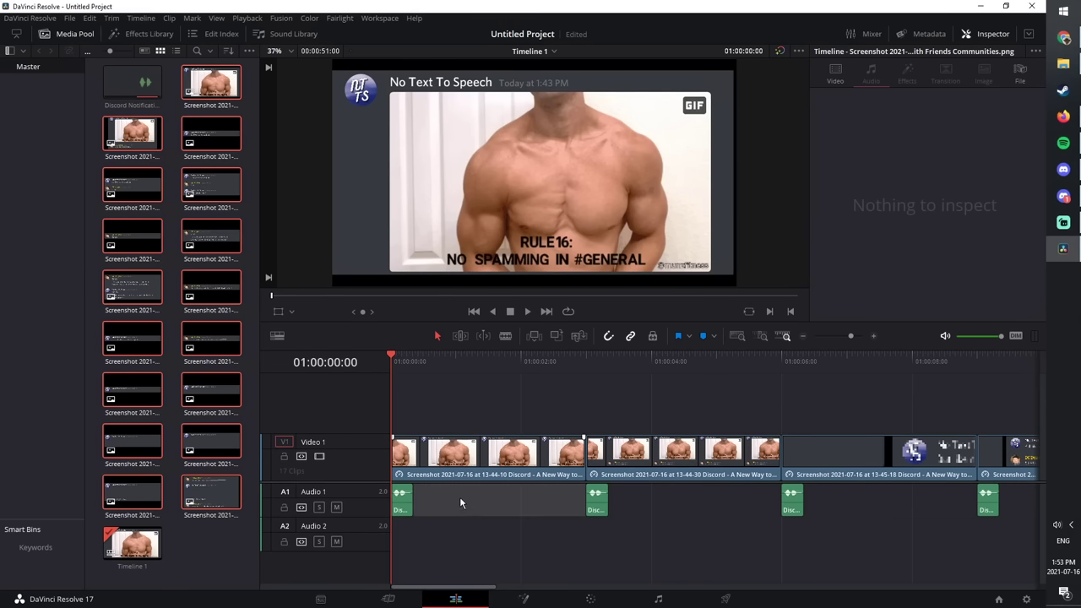
pyautogui.press('space')
pyautogui.click(392, 358)
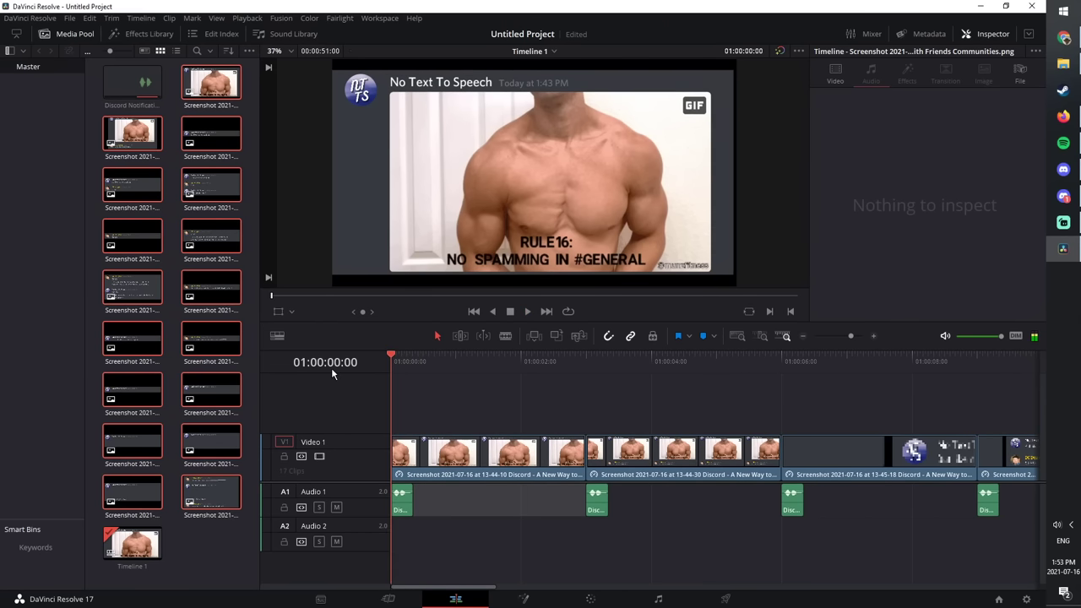
pyautogui.hotkey('ctrl', 'v')
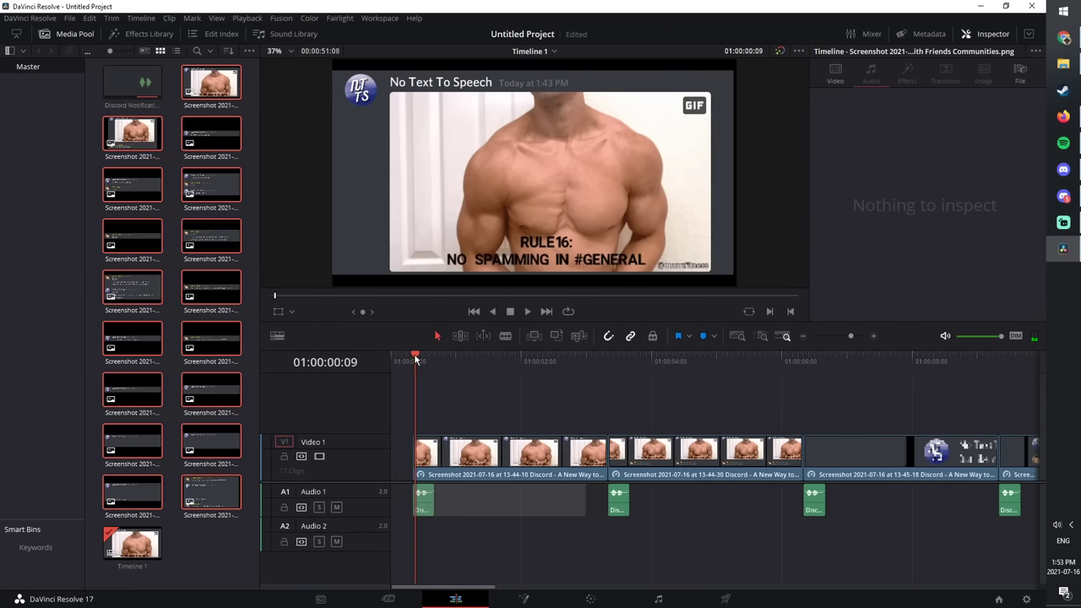
# Step: Trim the first screenshot to 01:00:01:07 and the 13-44-30 clip to 01:00:02:16, closing both gaps
pyautogui.press('Home')
pyautogui.press('space')
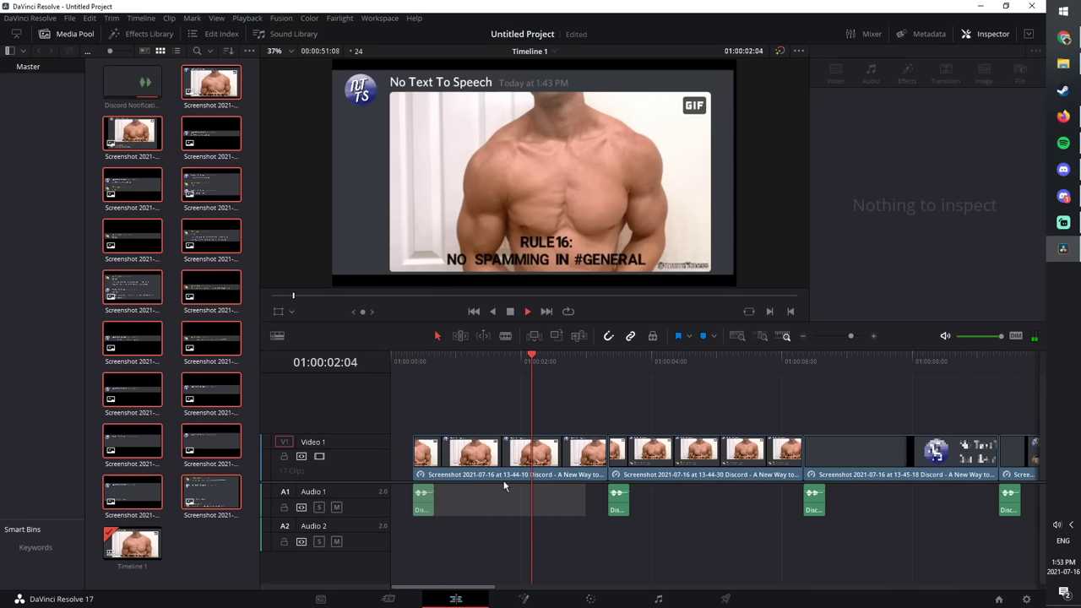
pyautogui.moveTo(539, 362); pyautogui.dragTo(474, 368)
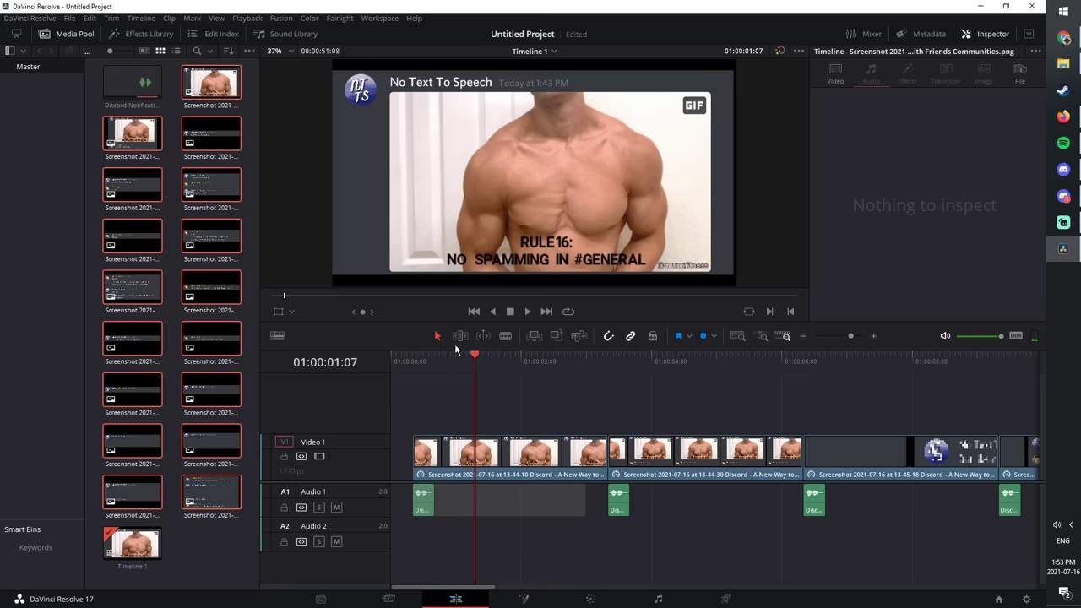
pyautogui.moveTo(603, 453); pyautogui.dragTo(473, 453)
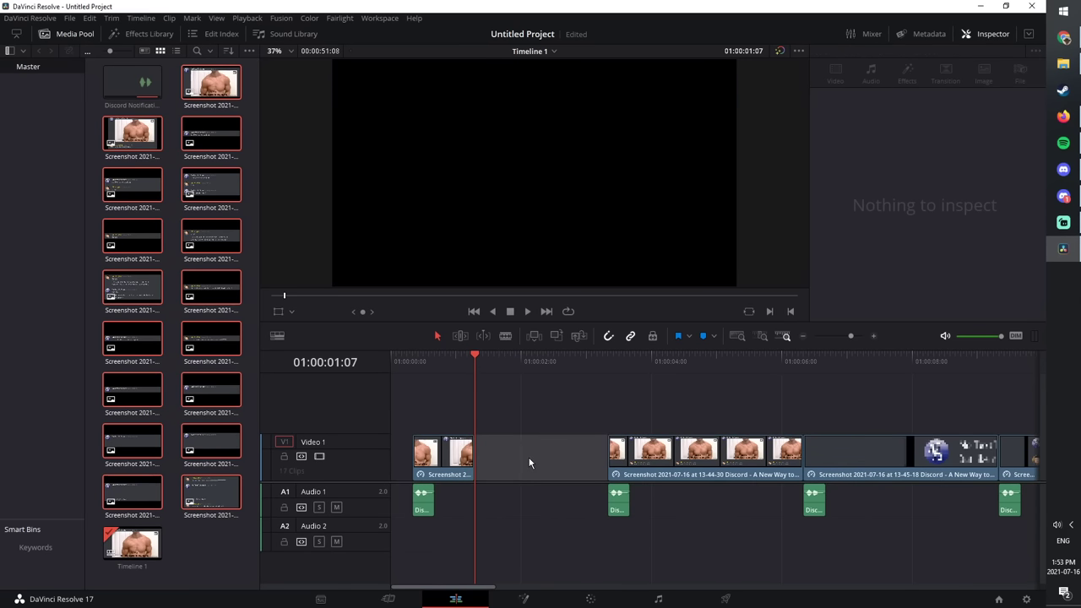
pyautogui.press('Delete')
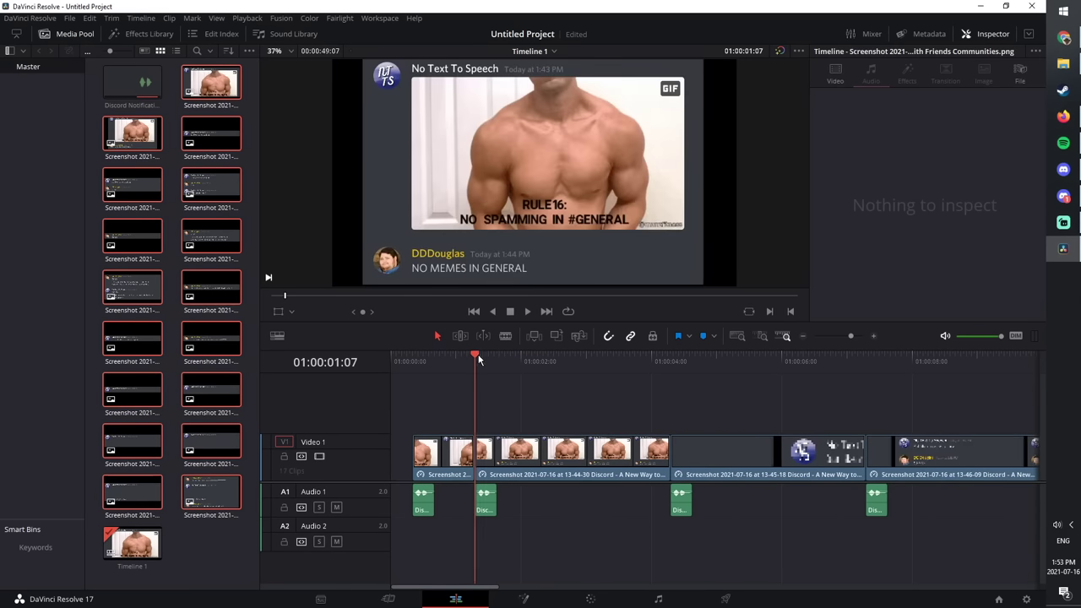
pyautogui.moveTo(480, 359); pyautogui.dragTo(401, 372)
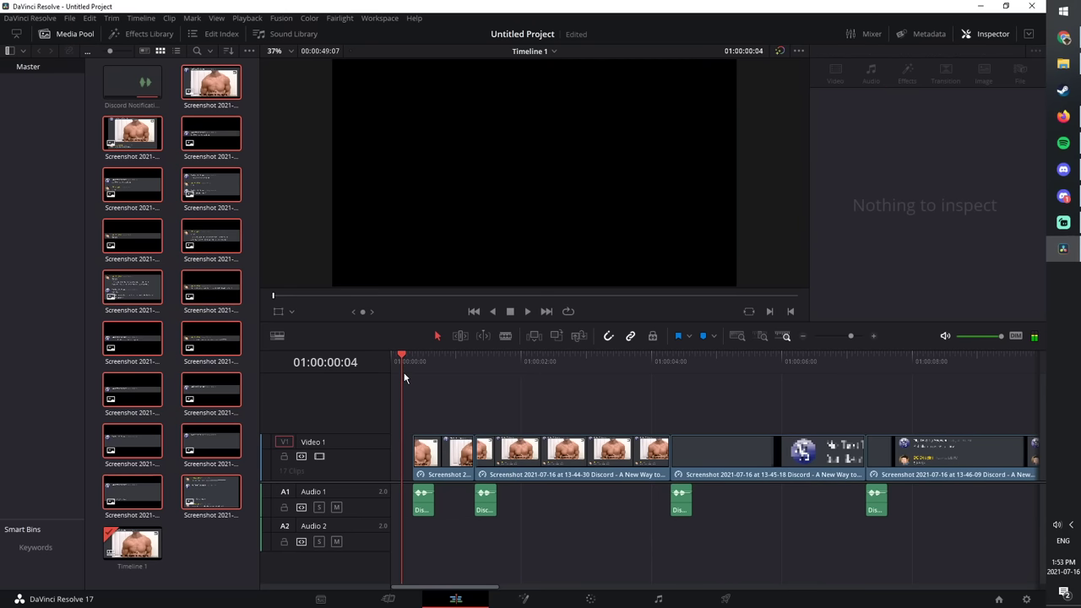
pyautogui.press('space')
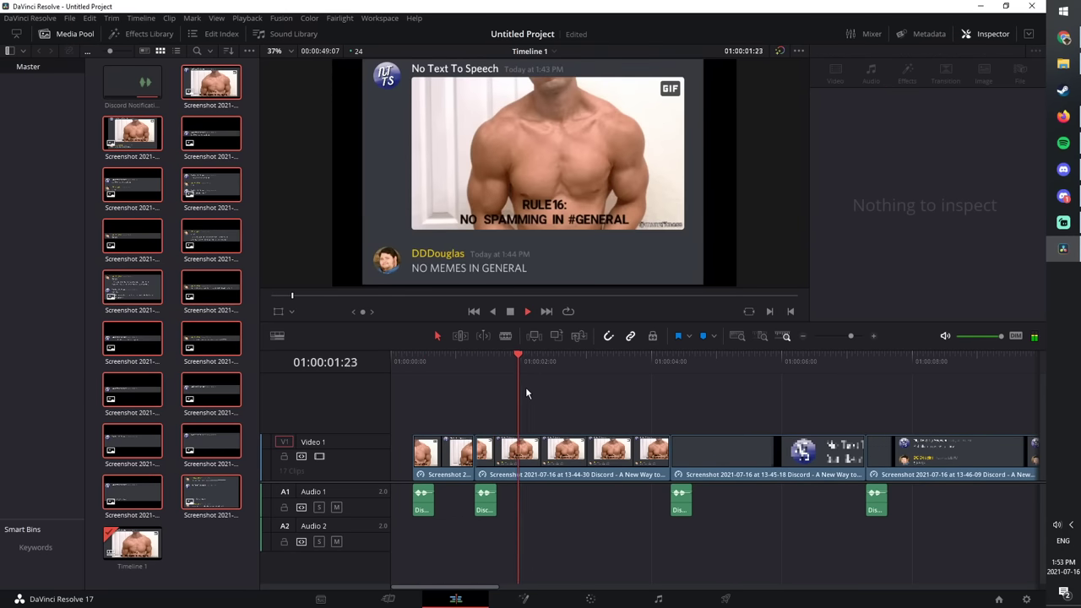
pyautogui.press('space')
pyautogui.moveTo(656, 456); pyautogui.dragTo(565, 457)
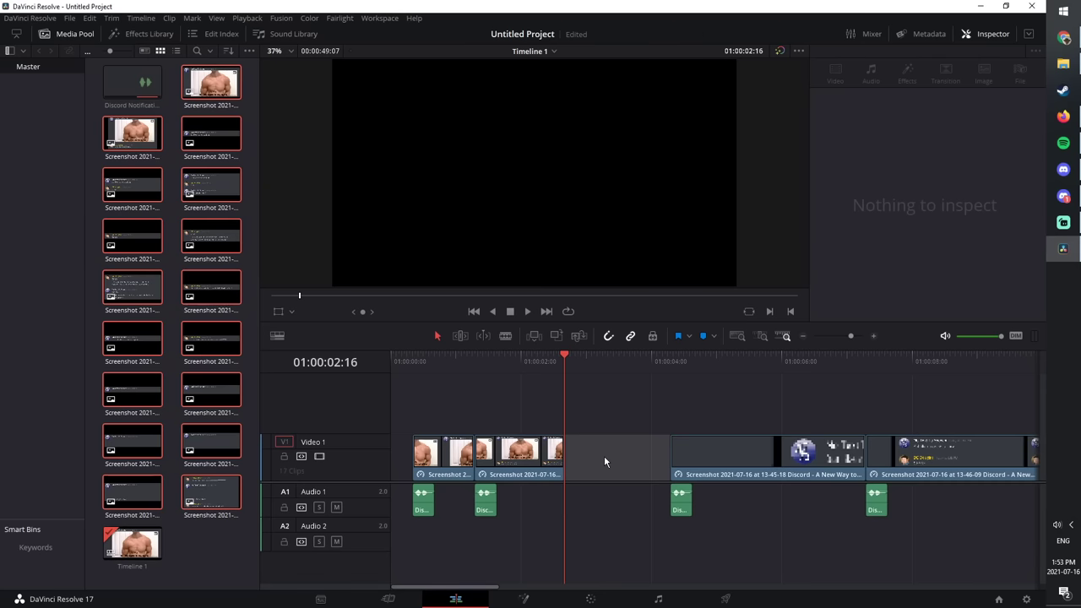
pyautogui.press('Delete')
# Step: Trim the 13-45-18 clip to 01:00:04:10 and the 13-46-09 clip, ripple-deleting each gap
pyautogui.press('space')
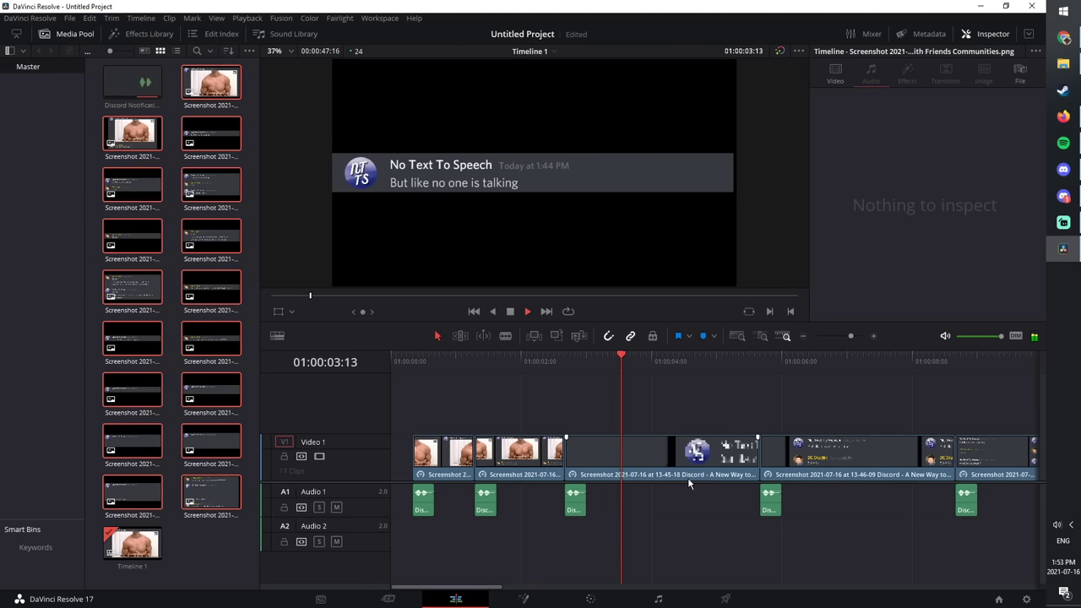
pyautogui.press('space')
pyautogui.moveTo(760, 456); pyautogui.dragTo(676, 451)
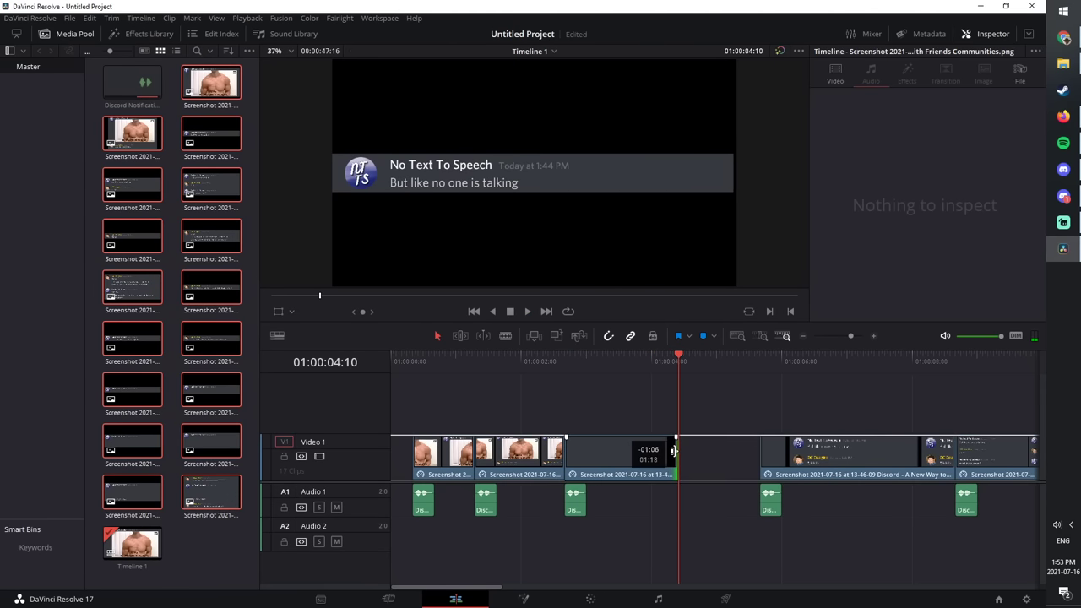
pyautogui.click(714, 451)
pyautogui.press('Delete')
pyautogui.press('space')
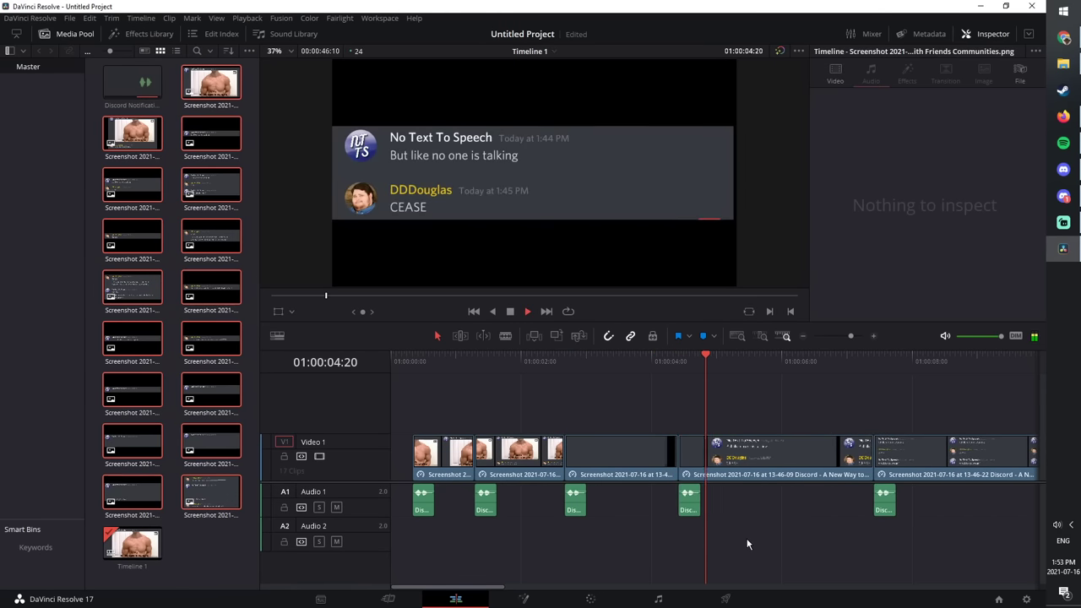
pyautogui.click(800, 450)
pyautogui.moveTo(866, 447); pyautogui.dragTo(755, 451)
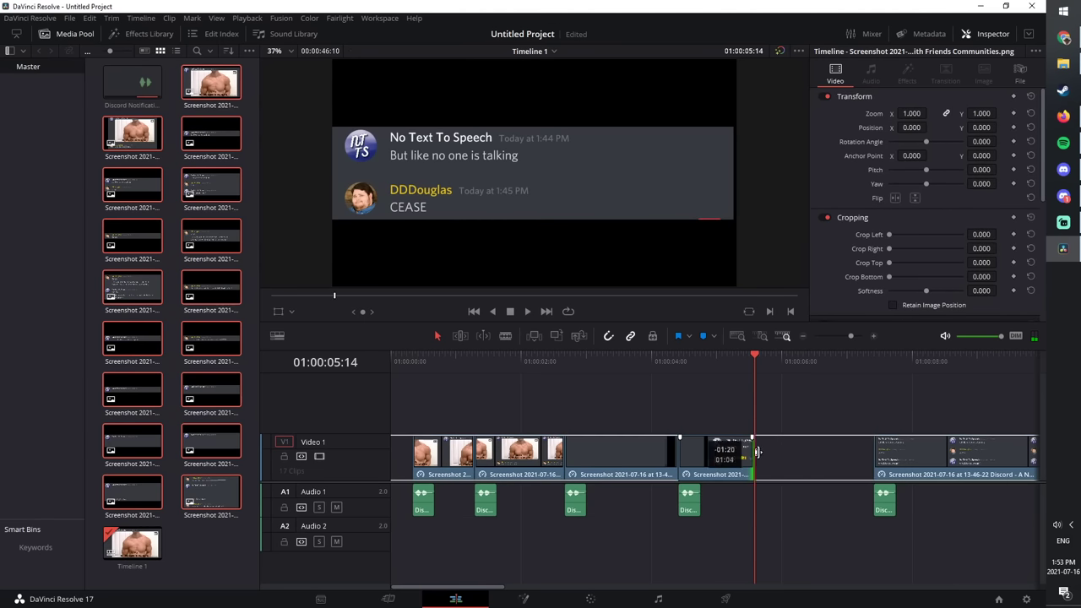
pyautogui.click(818, 460)
pyautogui.press('Delete')
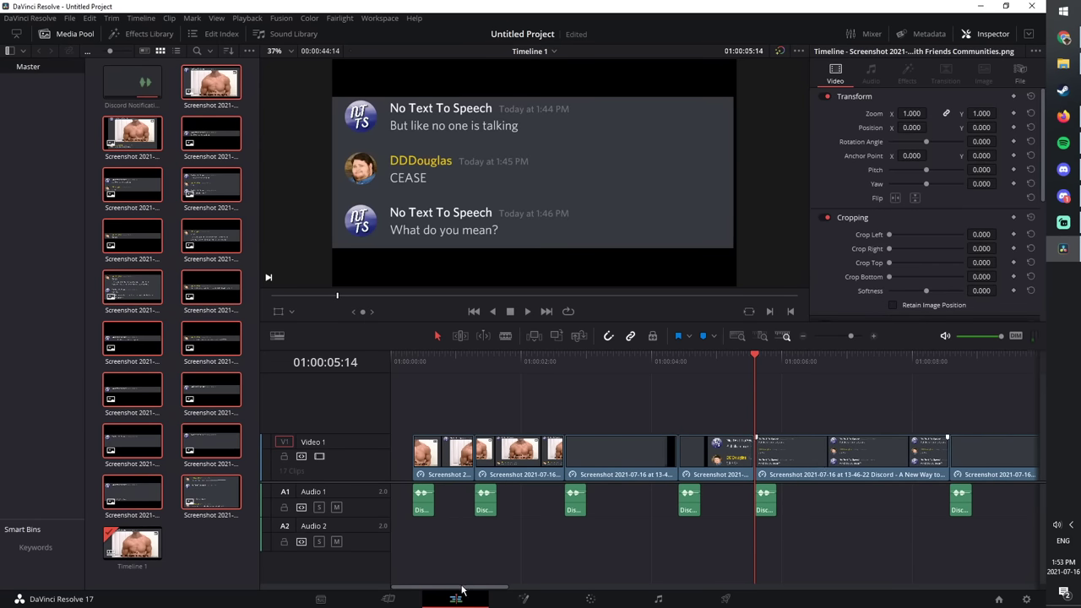
# Step: Trim the next clip to end at 01:00:06:19, delete the remaining gaps, and scrub to review
pyautogui.moveTo(463, 587); pyautogui.dragTo(506, 596)
pyautogui.press('space')
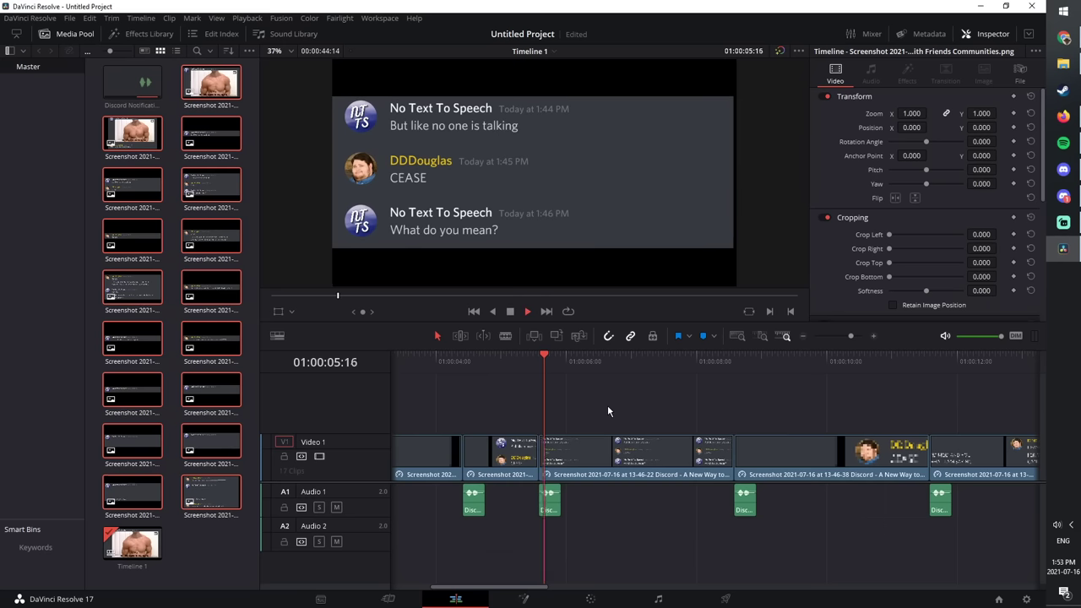
pyautogui.press('space')
pyautogui.moveTo(731, 448); pyautogui.dragTo(616, 447)
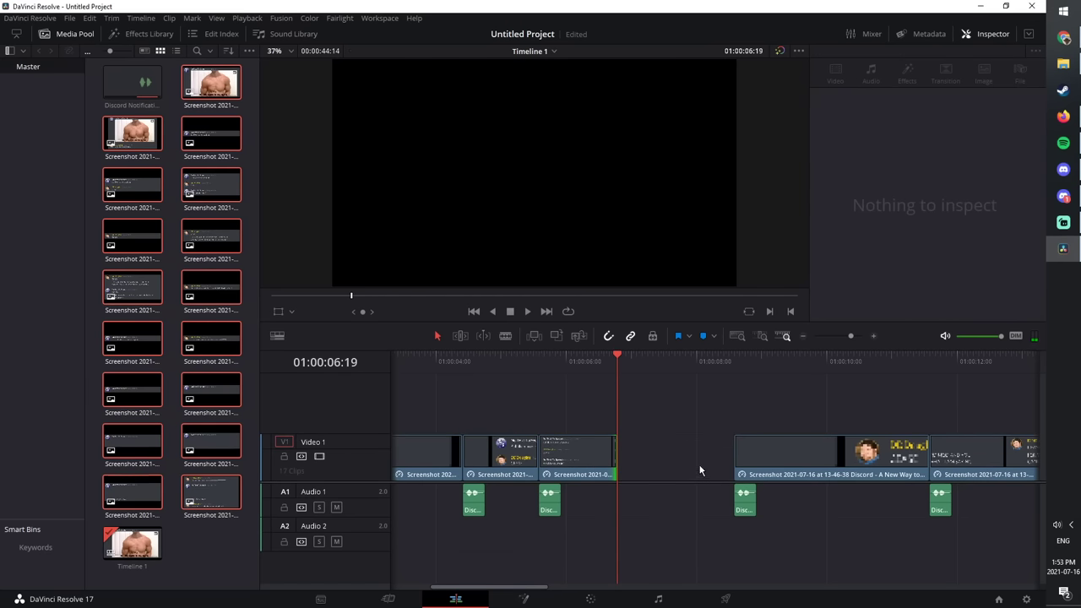
pyautogui.click(700, 464)
pyautogui.press('Delete')
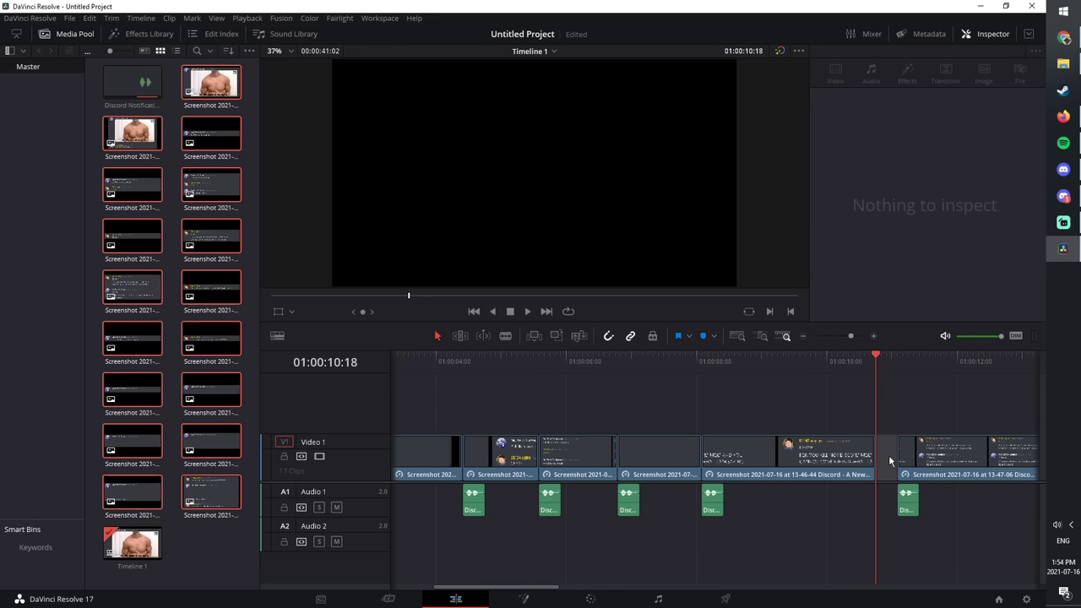
pyautogui.press('Delete')
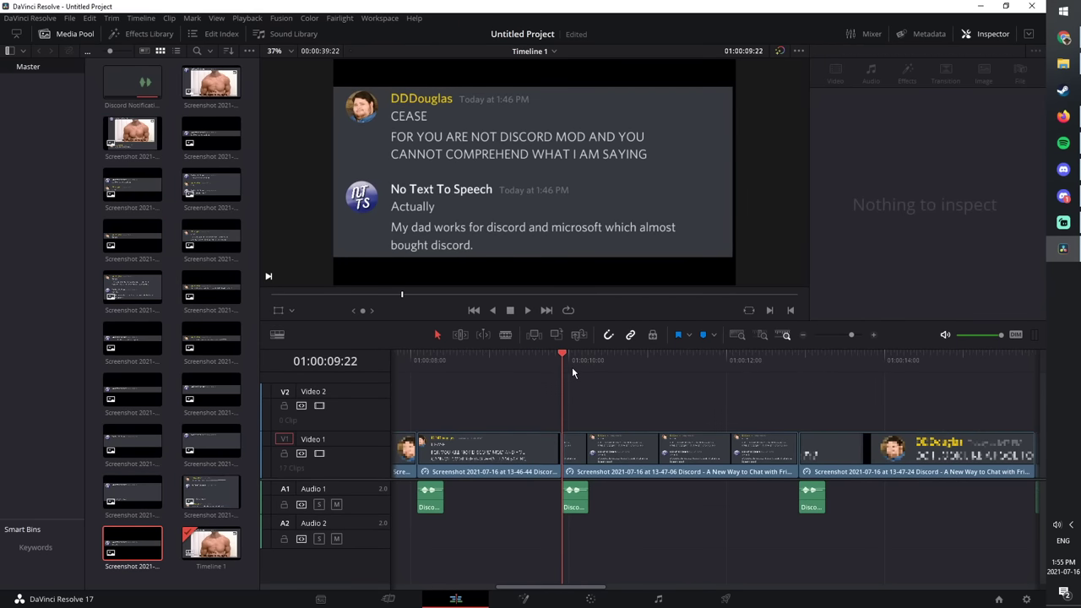
pyautogui.moveTo(572, 367); pyautogui.dragTo(591, 385)
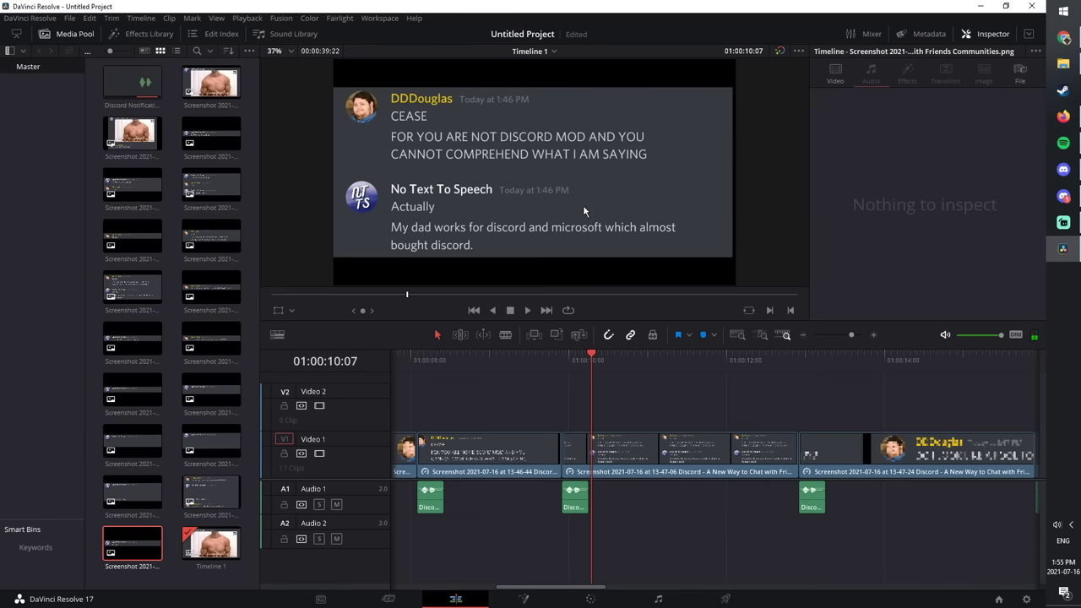
# Step: Capture a Firefox screenshot from the CEASE message through the Actually reply and download it
pyautogui.press('Up')
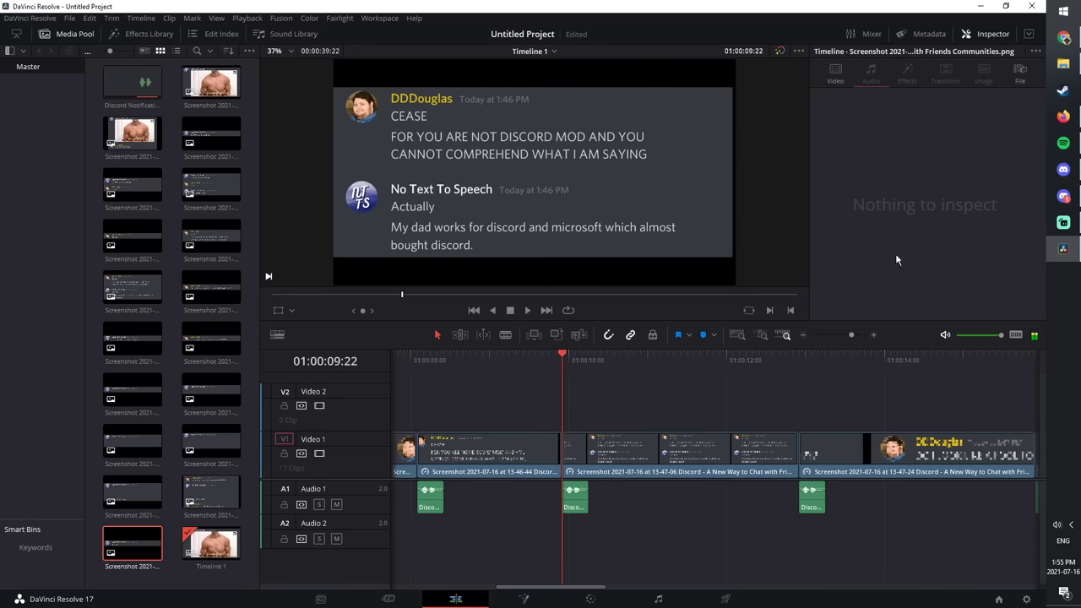
pyautogui.click(1062, 118)
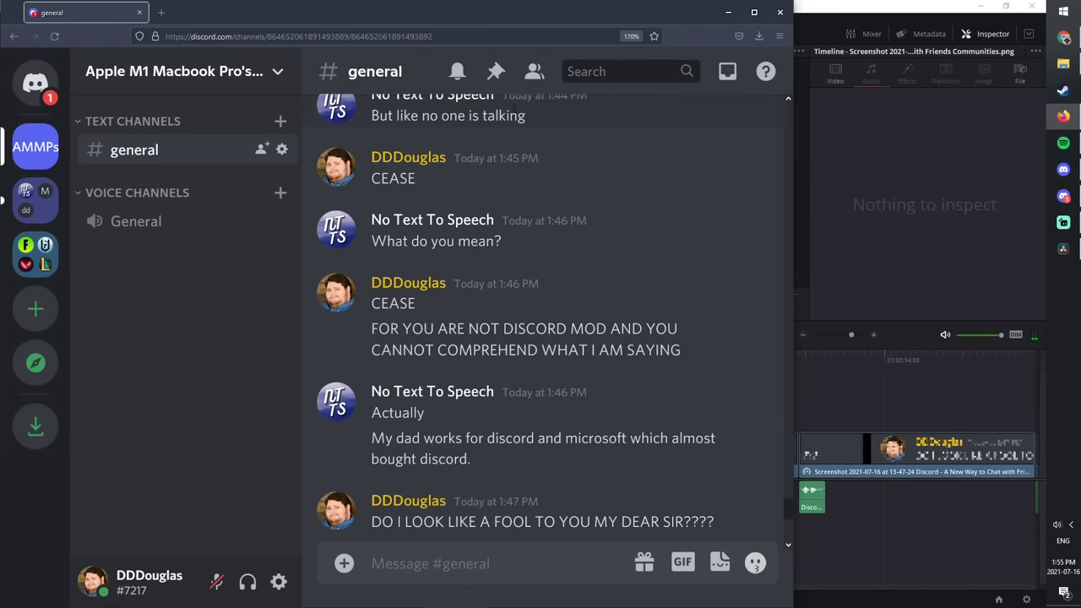
pyautogui.hotkey('ctrl', 'shift', 's')
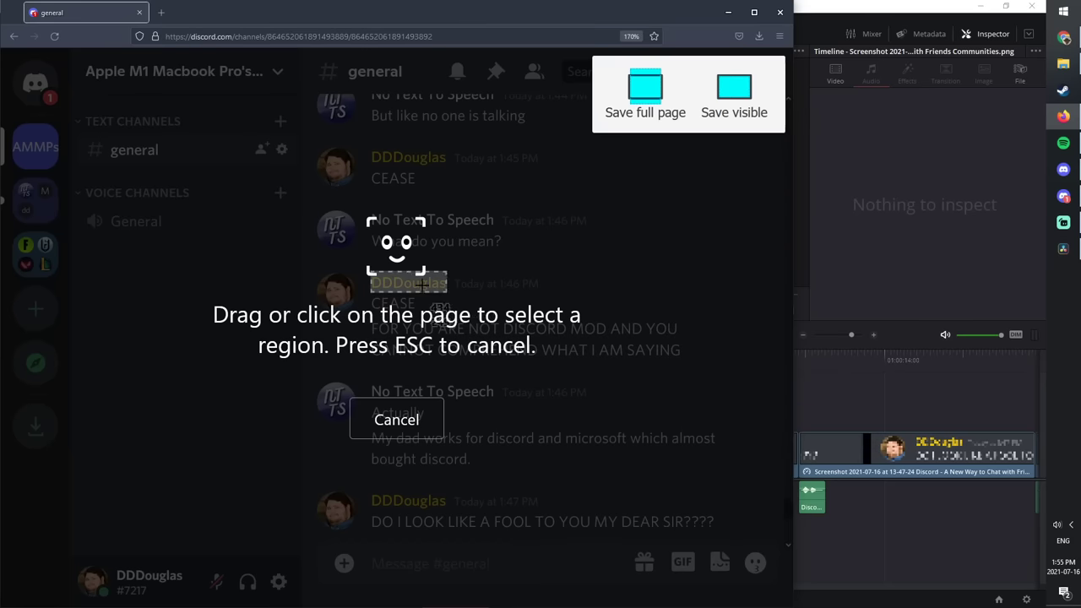
pyautogui.click(389, 298)
pyautogui.moveTo(542, 315); pyautogui.dragTo(542, 425)
pyautogui.click(713, 457)
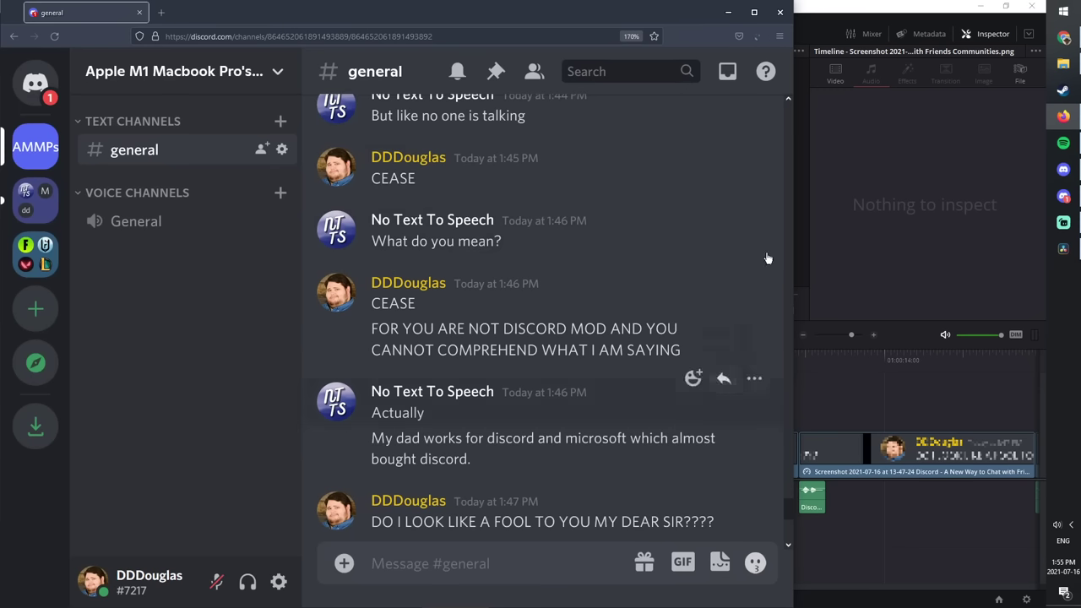
pyautogui.click(728, 12)
pyautogui.click(1064, 63)
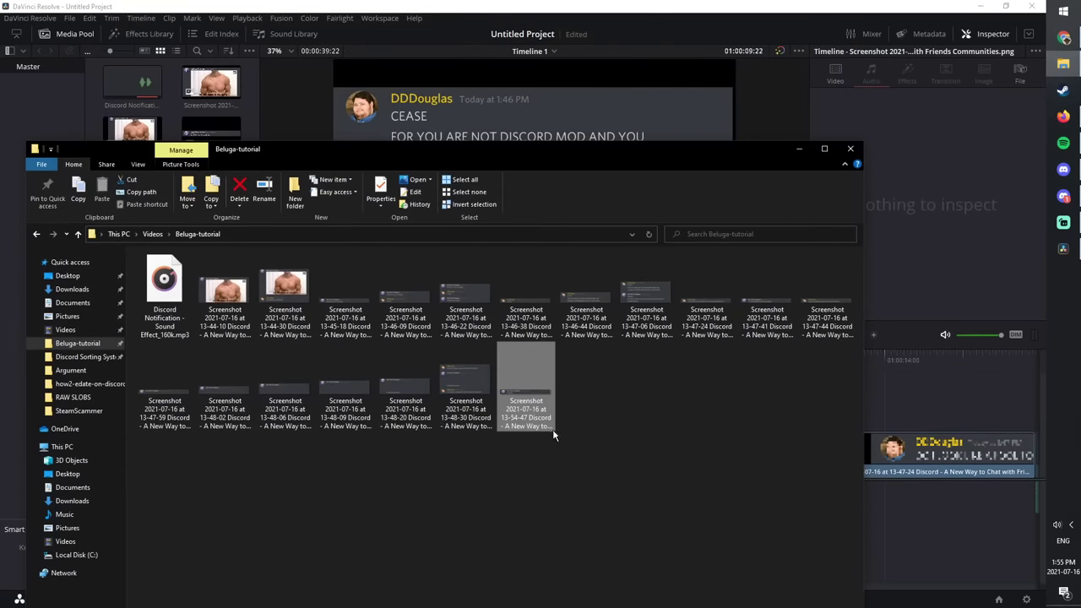
# Step: Move the downloaded 13-55-41 screenshot into Beluga-tutorial and import it into the Media Pool
pyautogui.click(72, 288)
pyautogui.moveTo(165, 314); pyautogui.dragTo(74, 345)
pyautogui.click(74, 345)
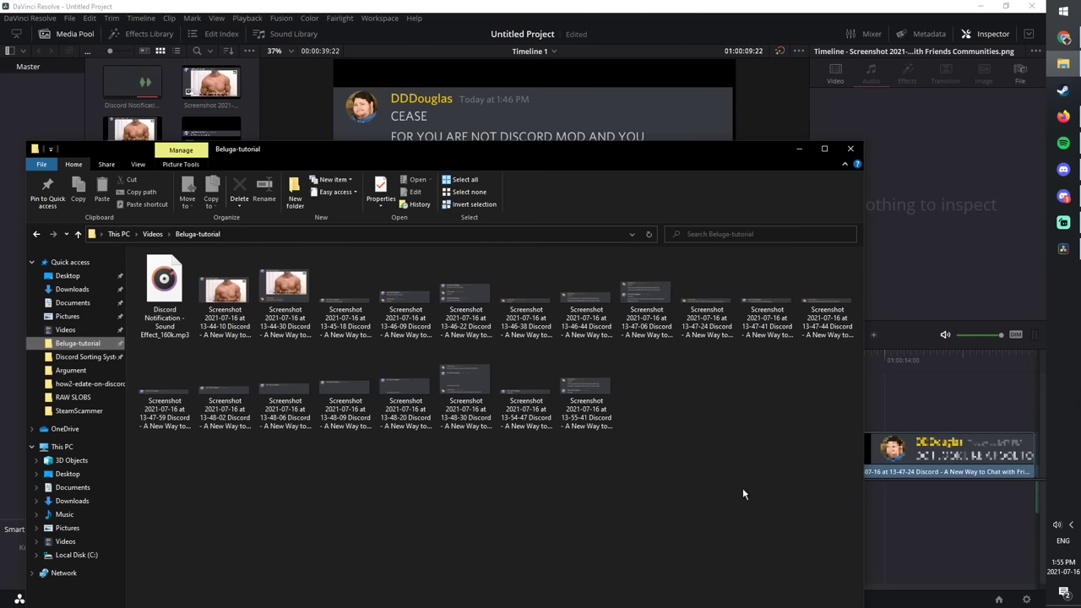
pyautogui.moveTo(491, 149); pyautogui.dragTo(731, 117)
pyautogui.moveTo(825, 397); pyautogui.dragTo(194, 574)
# Step: Place the new 13-55-41 screenshot on Video 2 at the playhead
pyautogui.click(1035, 118)
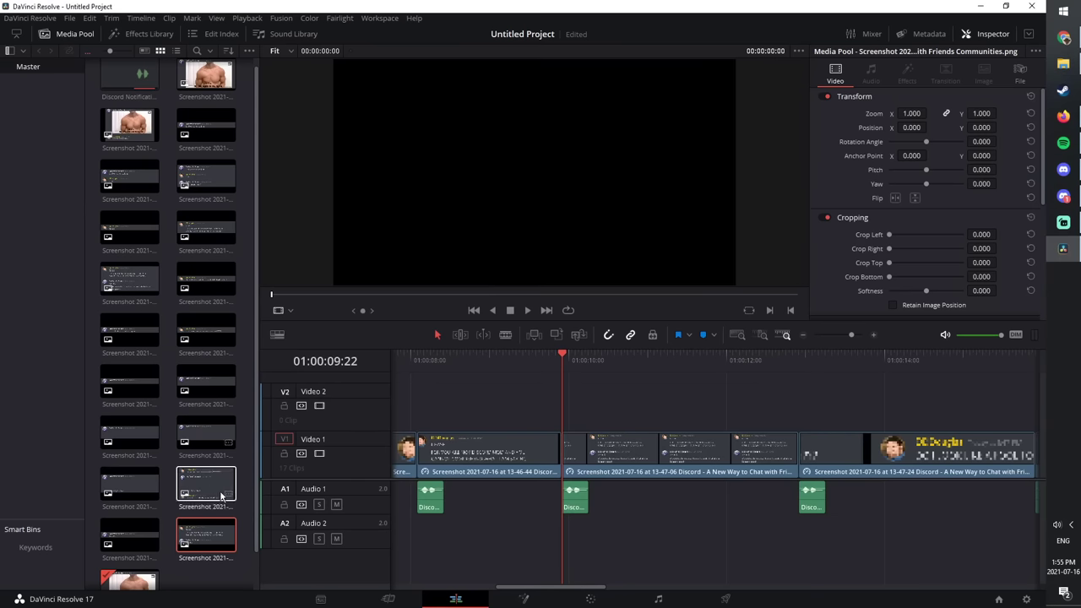
pyautogui.moveTo(656, 405); pyautogui.dragTo(564, 421)
pyautogui.press('super')
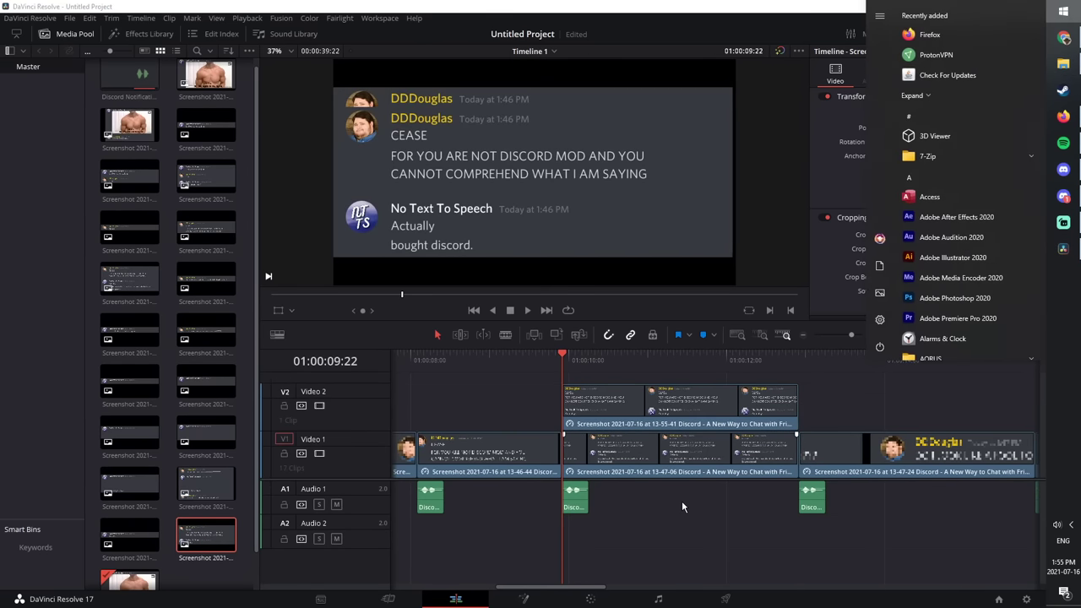
pyautogui.press('Escape')
pyautogui.scroll(-10, 681, 501)
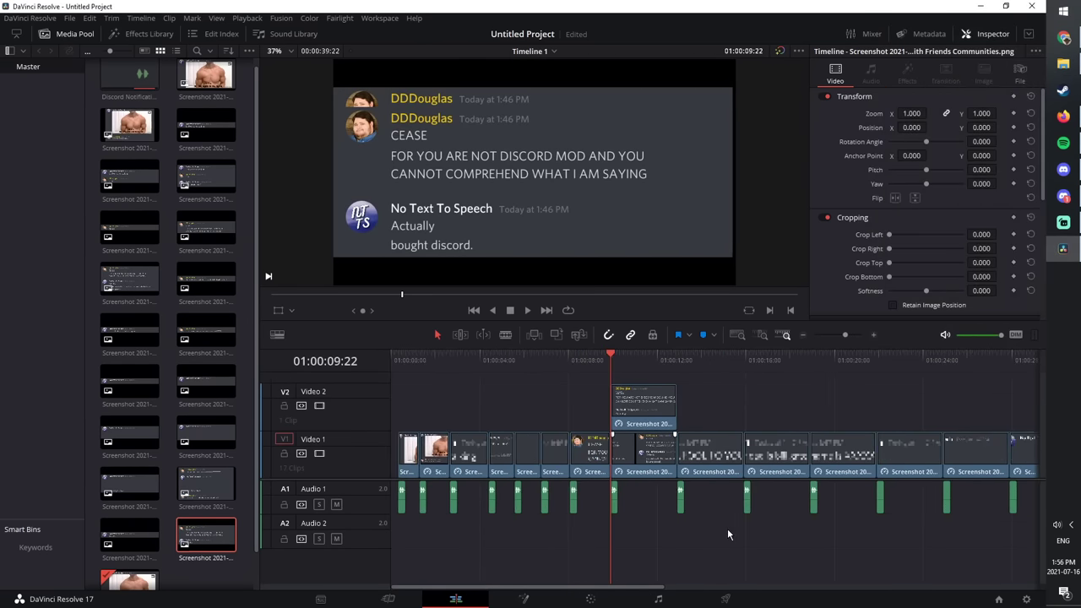
# Step: Shift the later clips right, drop the screenshot into Video 1, and delete the leftover gap
pyautogui.moveTo(696, 539); pyautogui.dragTo(495, 456)
pyautogui.moveTo(457, 411); pyautogui.dragTo(457, 458)
pyautogui.click(483, 453)
pyautogui.press('Delete')
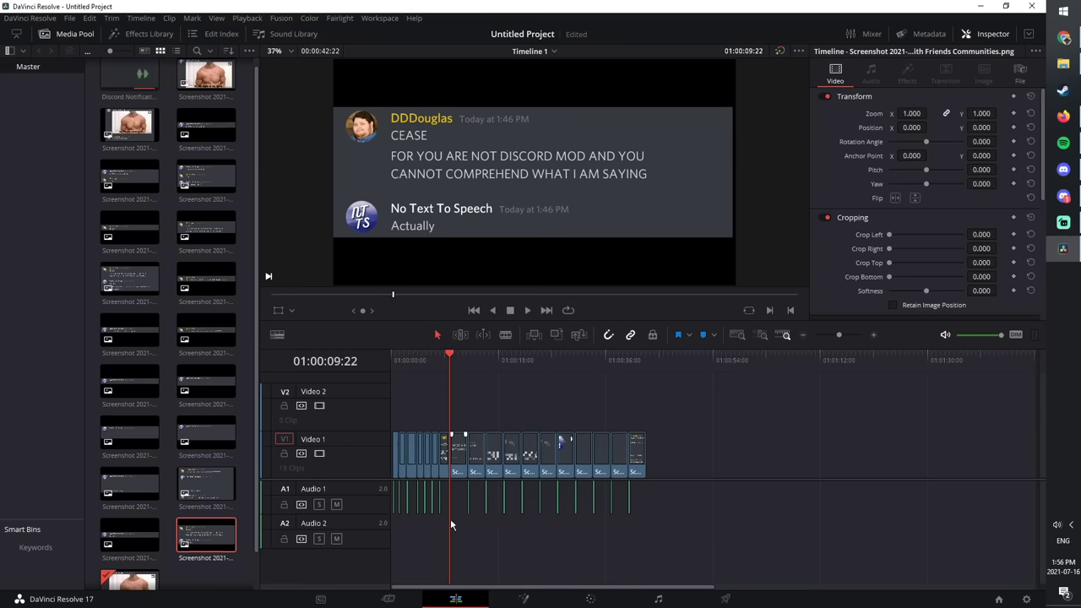
pyautogui.scroll(5, 507, 519)
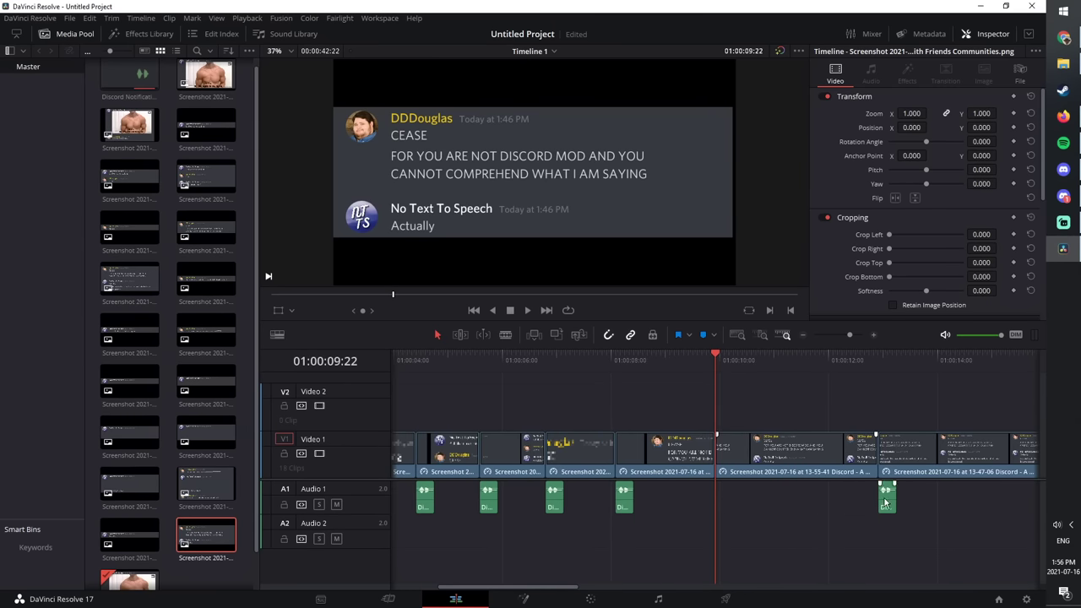
# Step: Line up a notification sound under the new screenshot and set the playhead to 01:00:12:10
pyautogui.moveTo(890, 505); pyautogui.dragTo(725, 506)
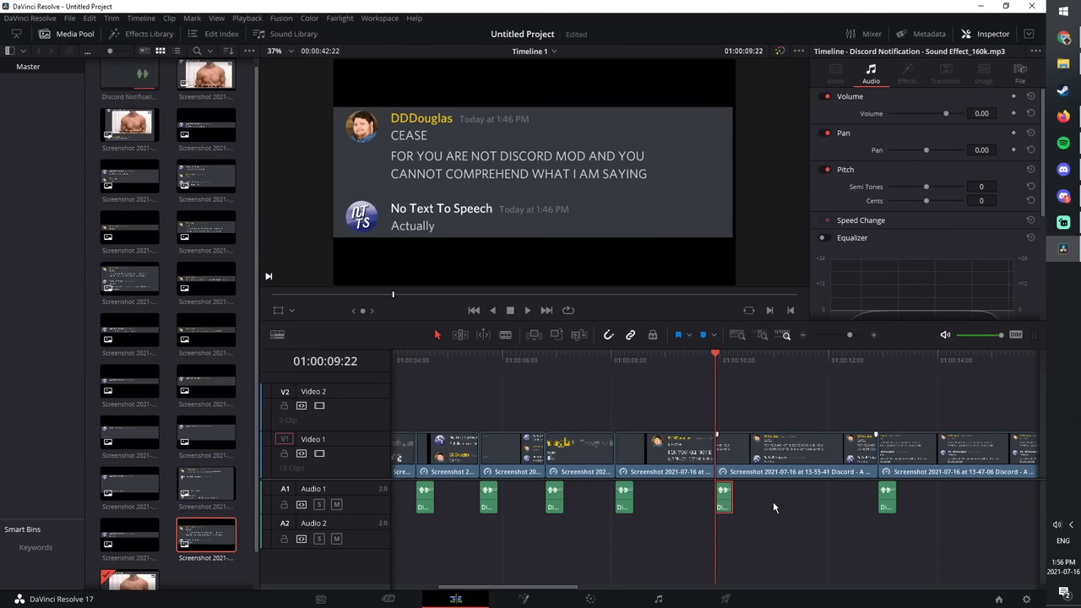
pyautogui.click(772, 501)
pyautogui.click(767, 385)
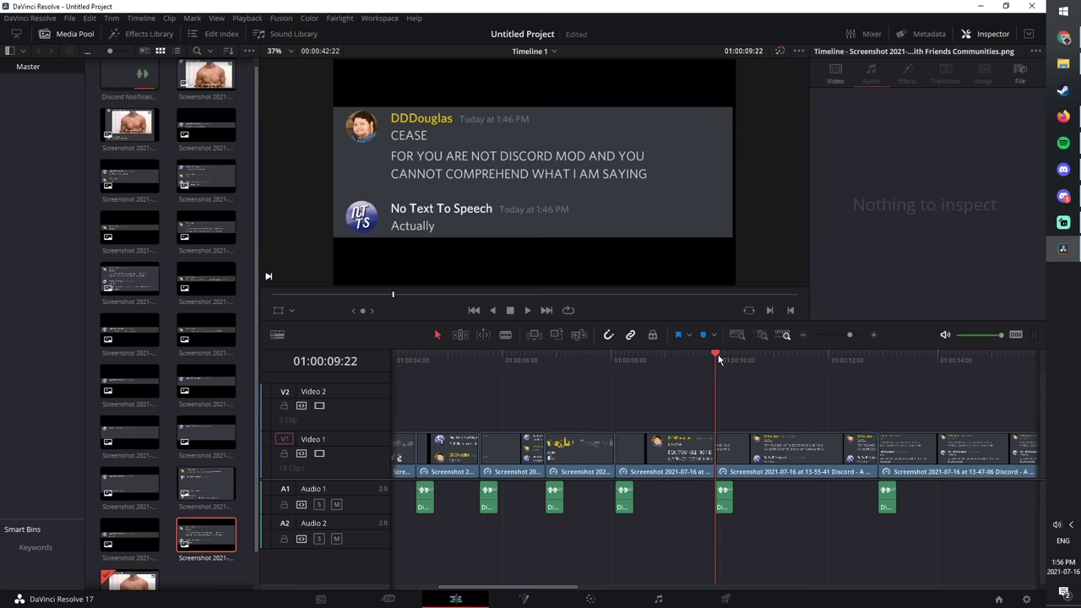
pyautogui.moveTo(718, 360); pyautogui.dragTo(870, 361)
pyautogui.moveTo(650, 450); pyautogui.dragTo(705, 461)
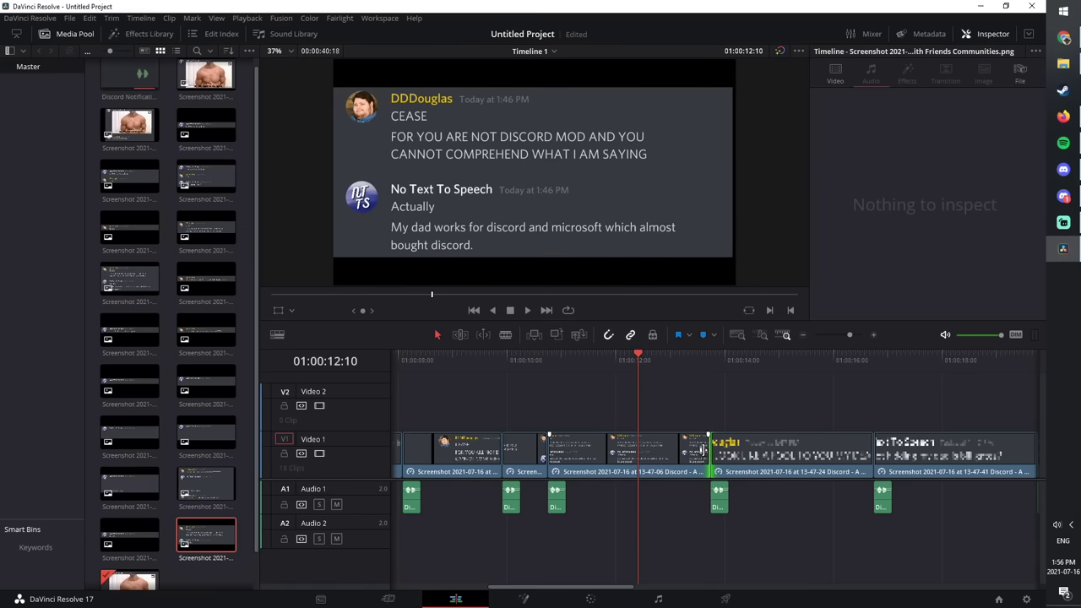
# Step: Trim the screenshot clip to end at 01:00:12:10 and delete the resulting gap
pyautogui.moveTo(704, 450); pyautogui.dragTo(639, 452)
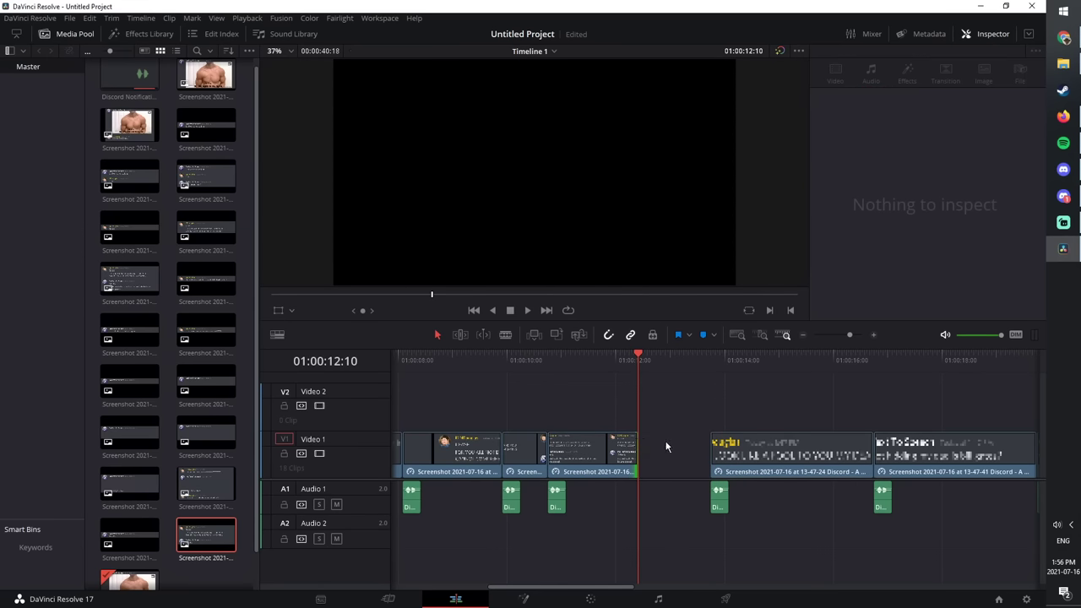
pyautogui.click(666, 443)
pyautogui.press('Delete')
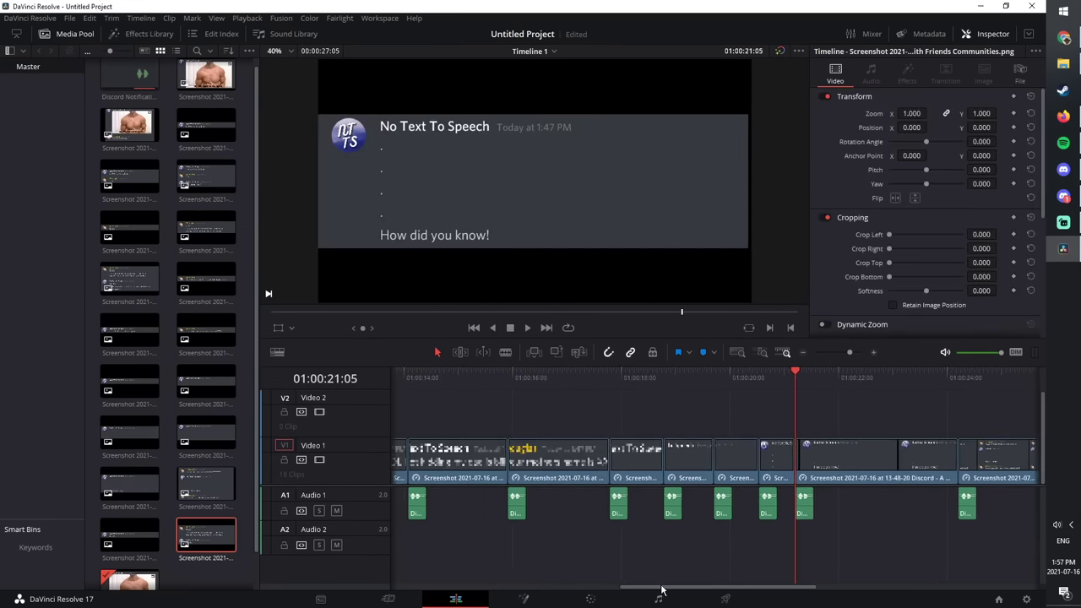
pyautogui.moveTo(661, 589); pyautogui.dragTo(691, 590)
# Step: Scrub around 01:00:21–01:00:22 and play back to check the trimmed section
pyautogui.moveTo(697, 377)
pyautogui.mouseDown()
pyautogui.moveTo(680, 383)
pyautogui.moveTo(697, 382)
pyautogui.mouseUp()
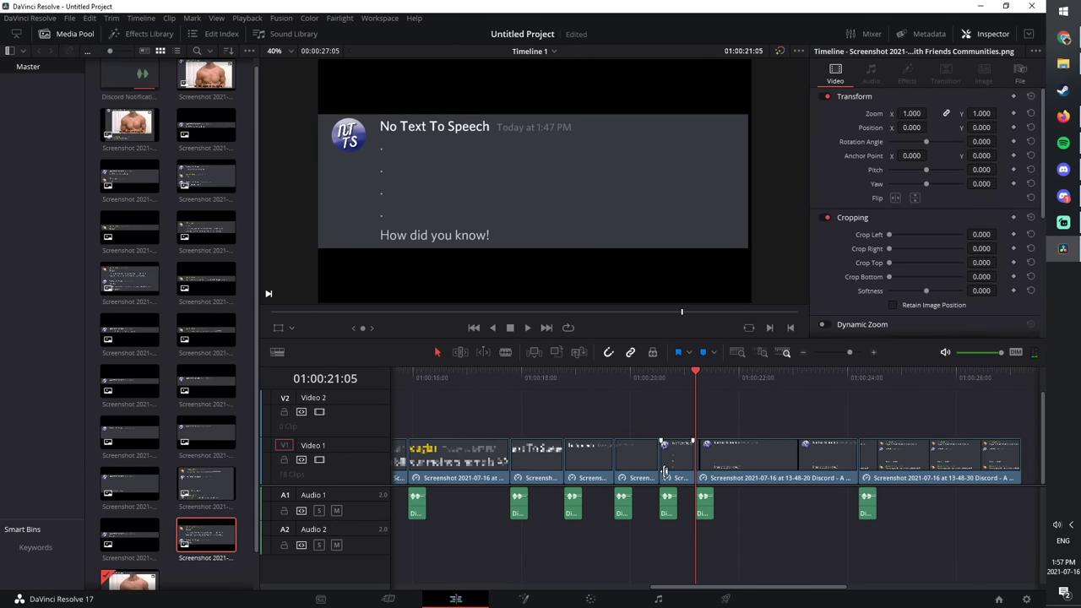
pyautogui.moveTo(700, 369); pyautogui.dragTo(698, 419)
pyautogui.press('space')
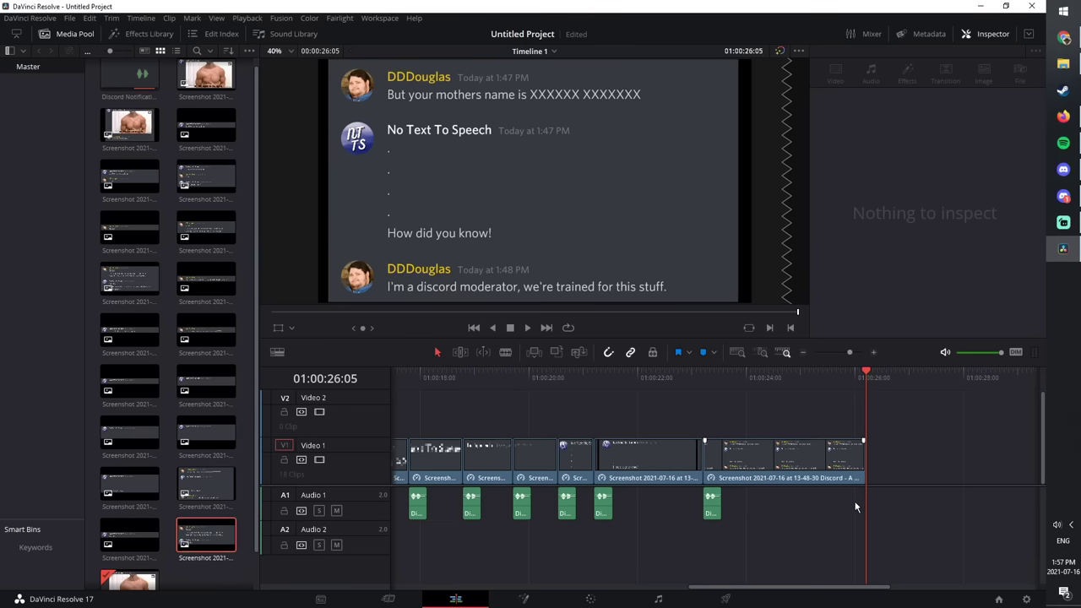
pyautogui.hscroll(3, 751, 546)
pyautogui.hscroll(-5, 751, 546)
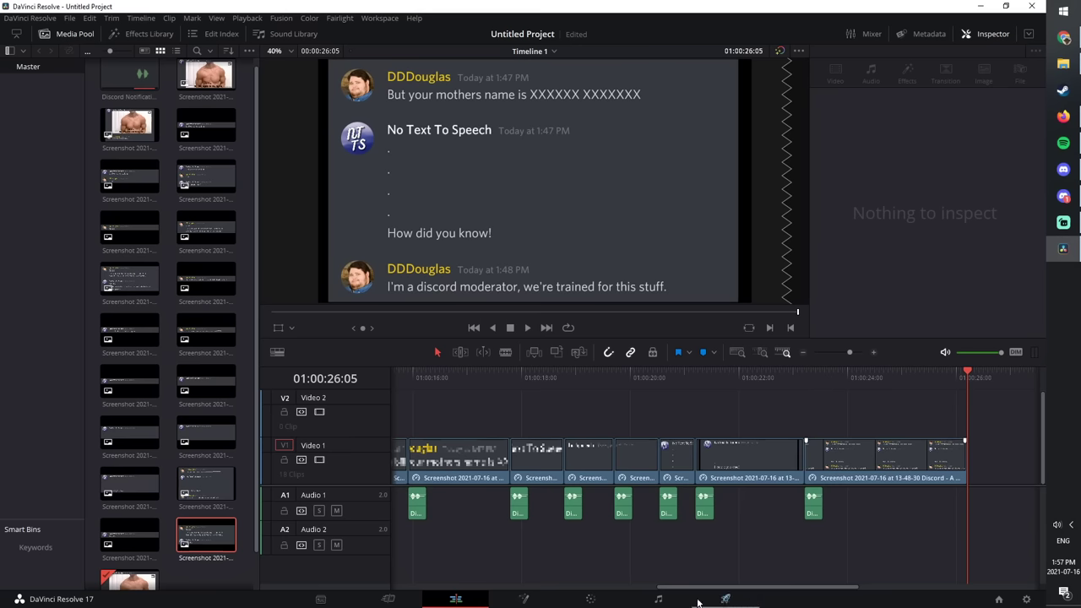
pyautogui.scroll(-5, 665, 556)
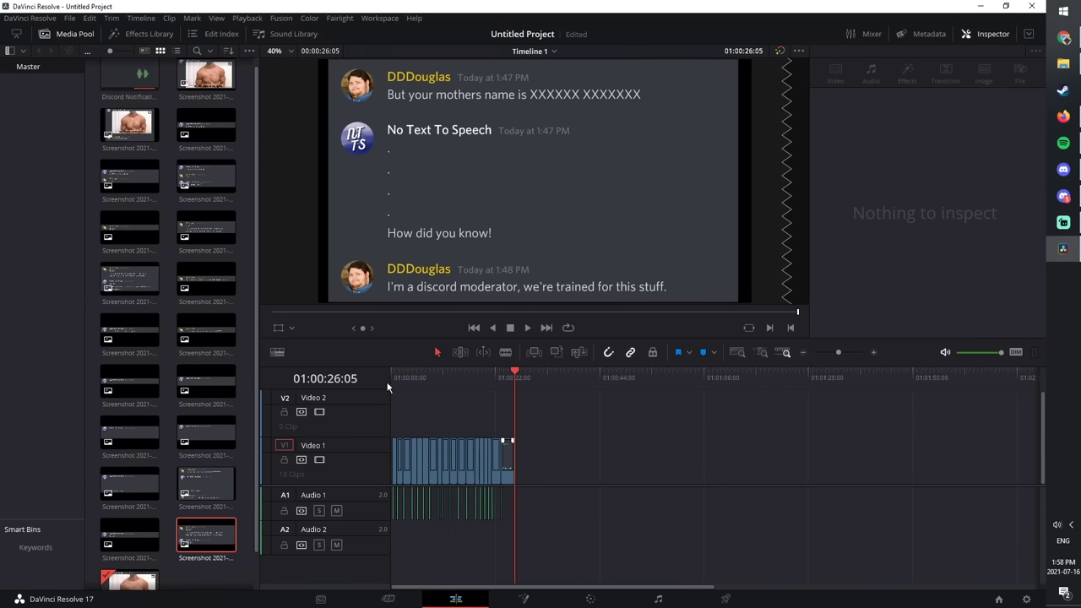
# Step: Play the slideshow from the start, then stop and jump back to the CEASE screenshot's start
pyautogui.moveTo(510, 375); pyautogui.dragTo(355, 378)
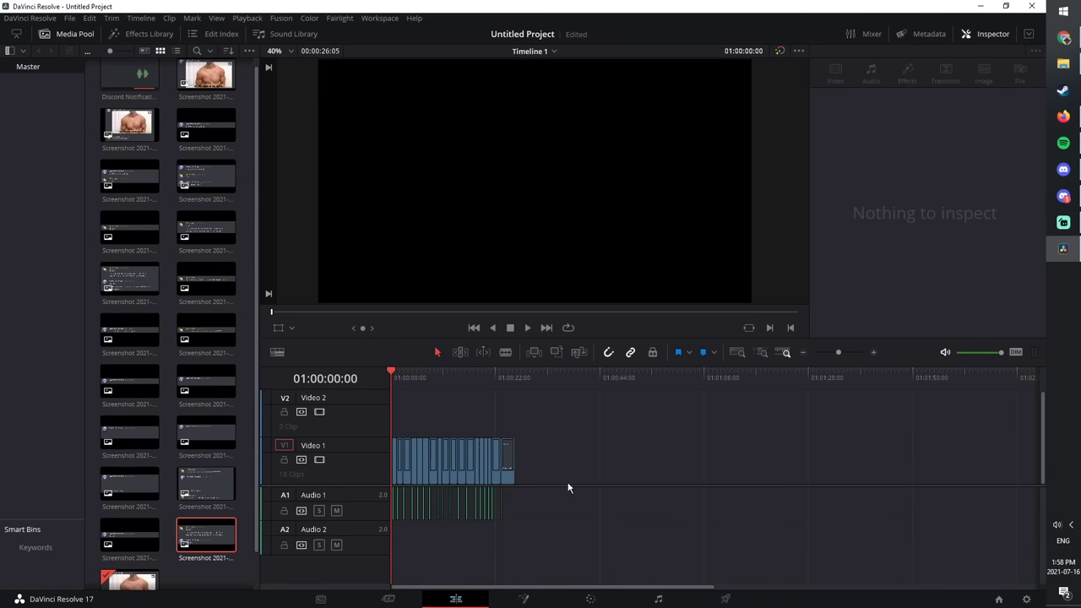
pyautogui.press('space')
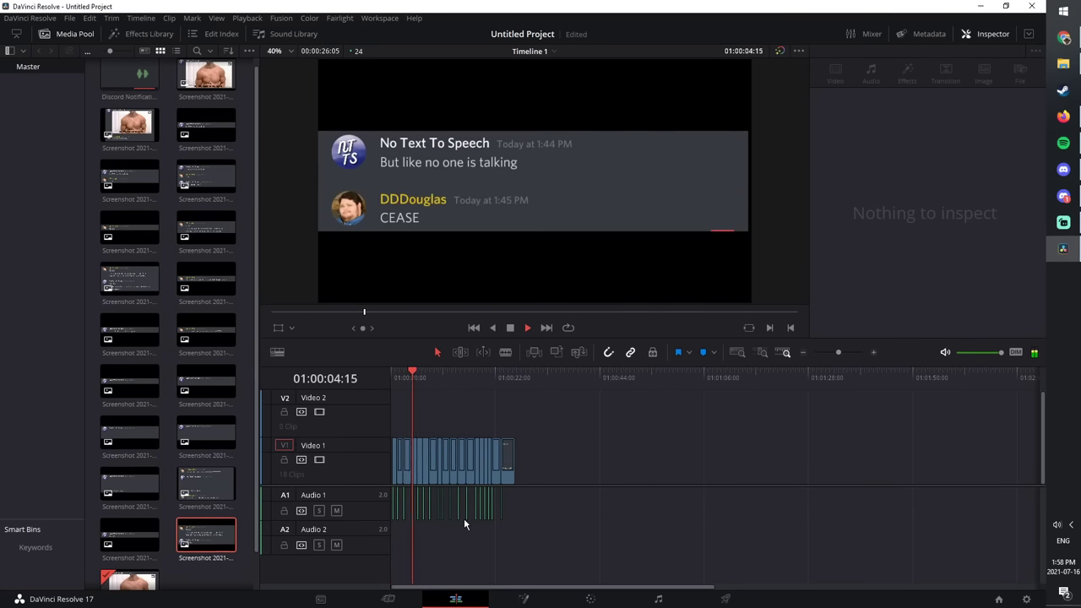
pyautogui.click(430, 462)
pyautogui.scroll(5, 452, 531)
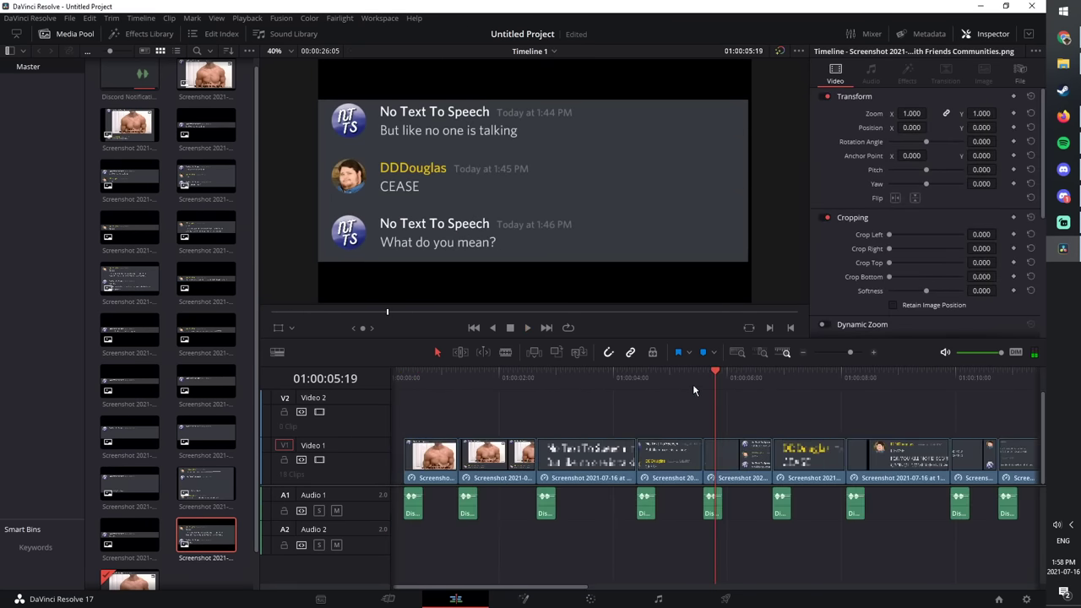
pyautogui.press('Up')
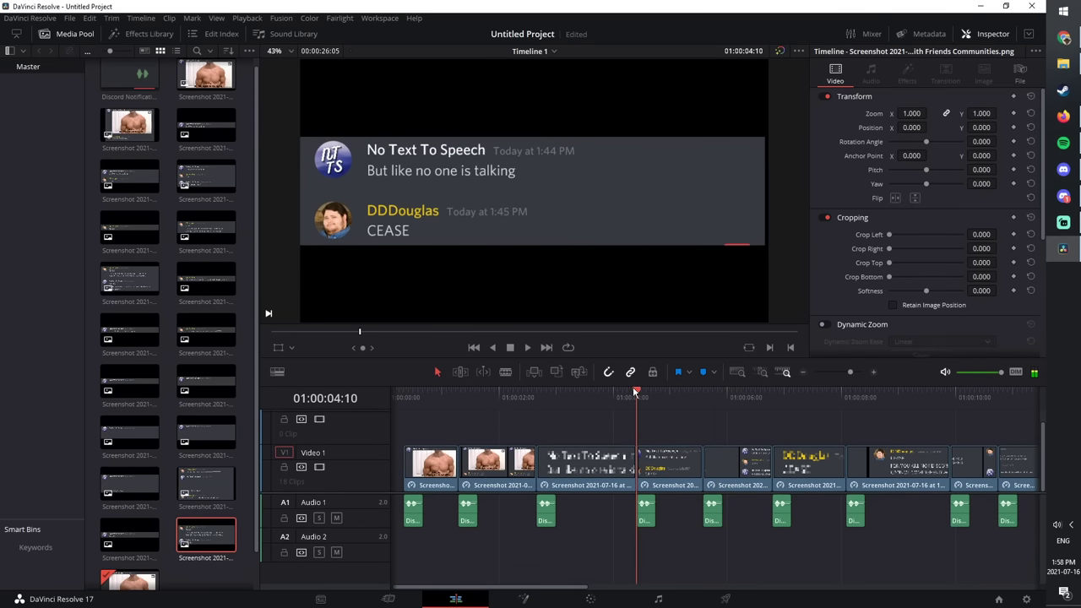
# Step: Turn on Dynamic Zoom for the chat screenshot clip near 01:00:16 and preview it
pyautogui.click(667, 477)
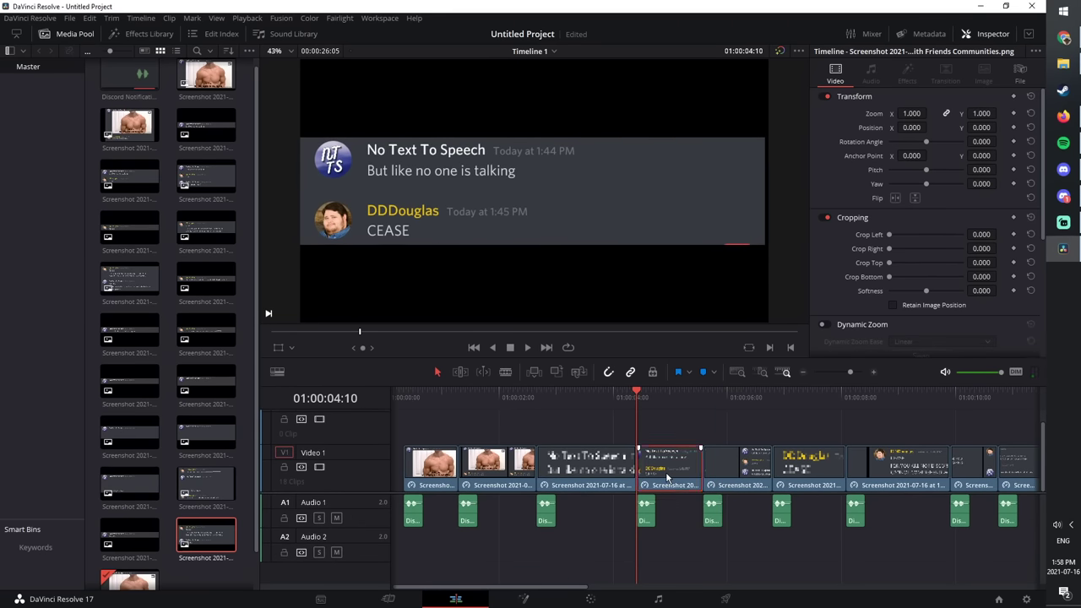
pyautogui.click(824, 324)
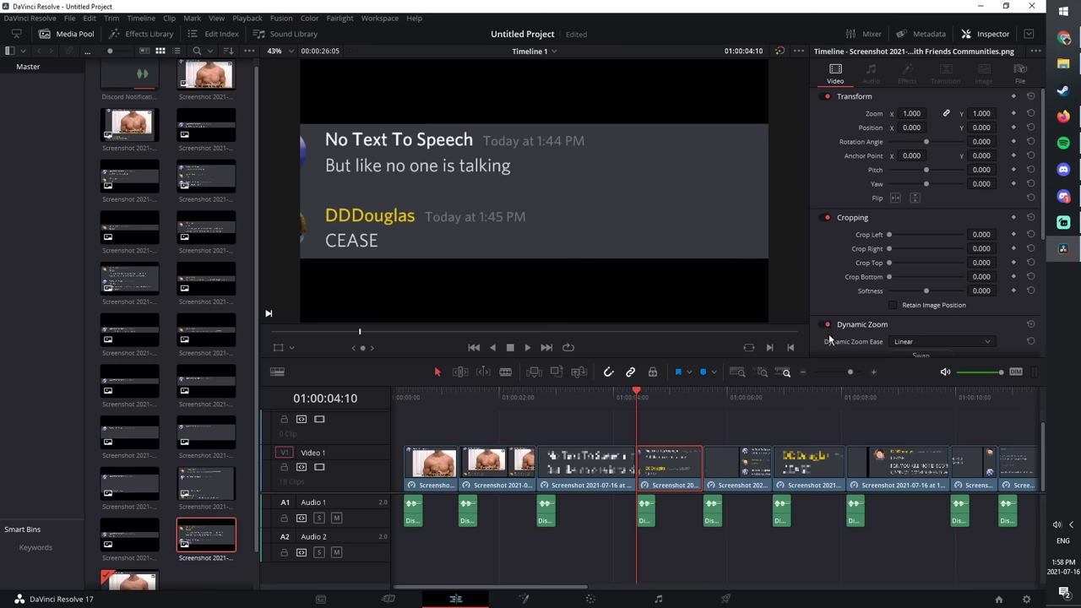
pyautogui.scroll(-2, 905, 338)
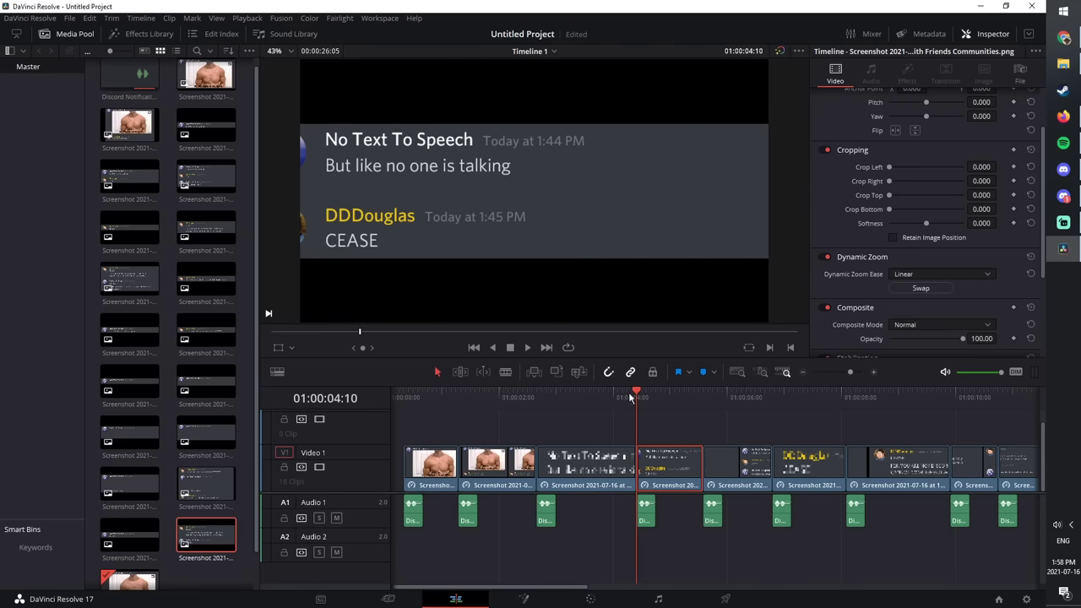
pyautogui.moveTo(629, 397); pyautogui.dragTo(611, 386)
pyautogui.press('space')
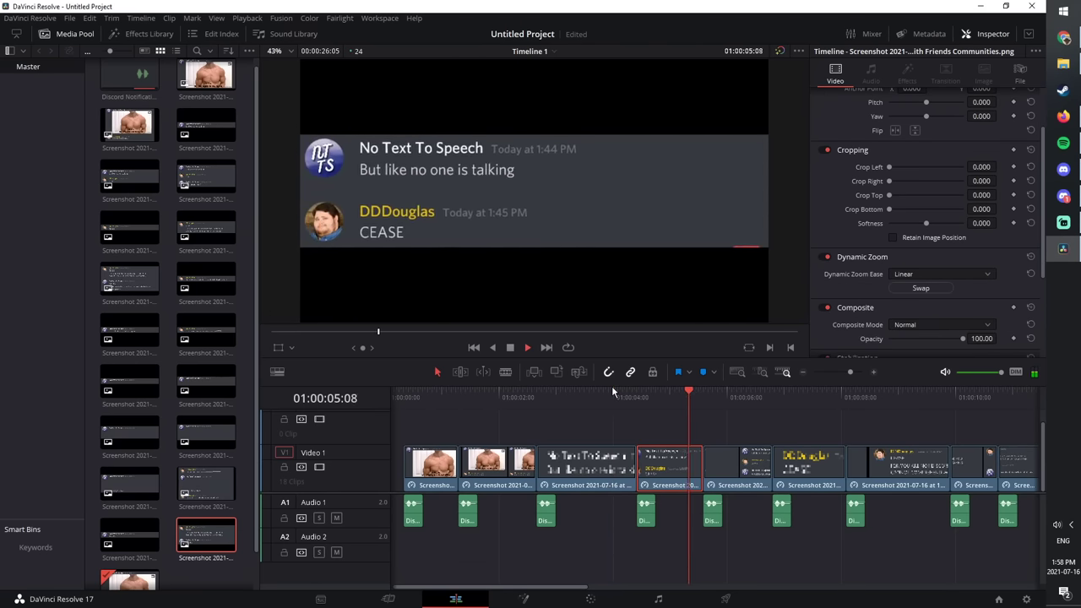
pyautogui.moveTo(646, 390); pyautogui.dragTo(635, 385)
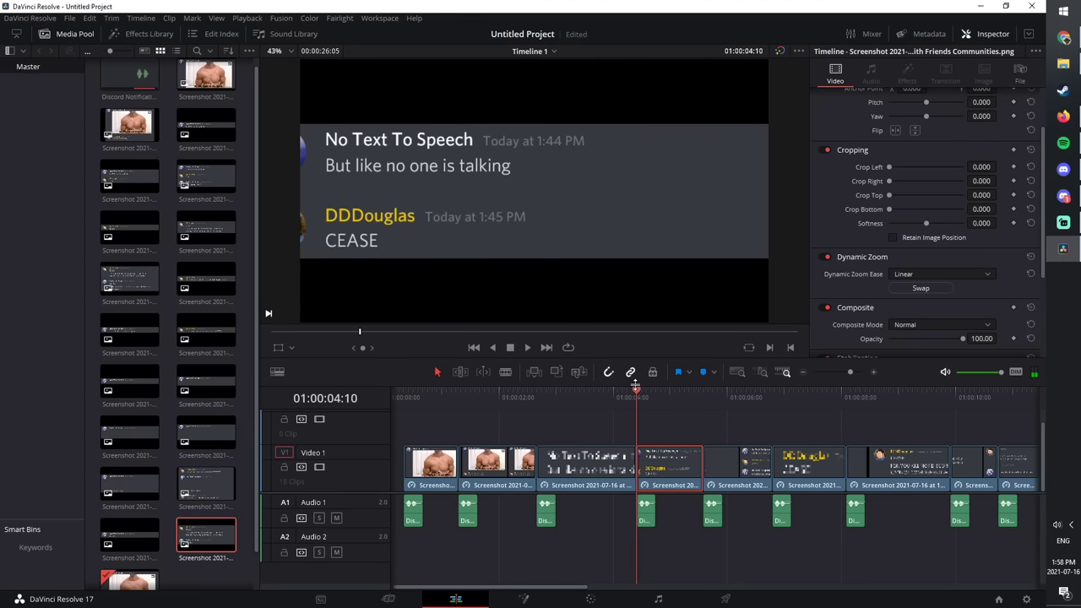
# Step: Reverse the Dynamic Zoom direction and review playback from the CEASE message
pyautogui.click(910, 290)
pyautogui.moveTo(646, 394); pyautogui.dragTo(617, 386)
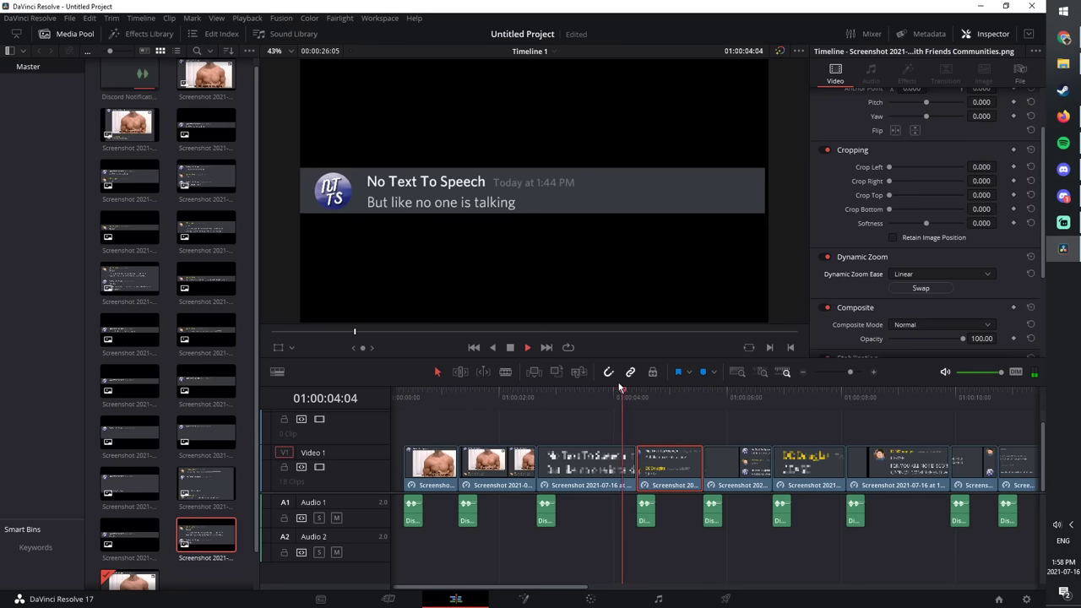
pyautogui.press('space')
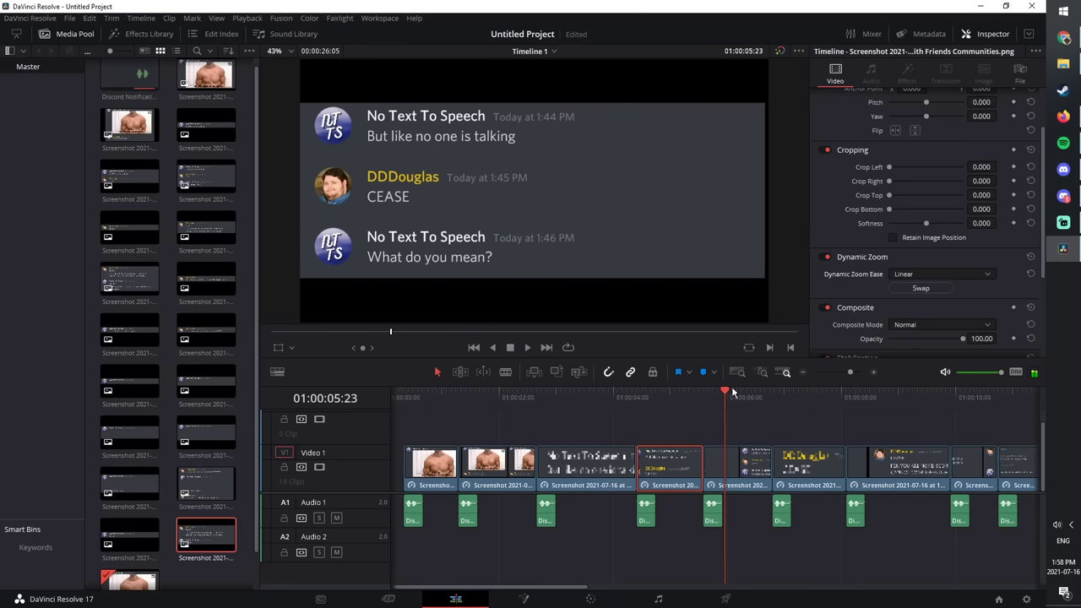
pyautogui.click(637, 403)
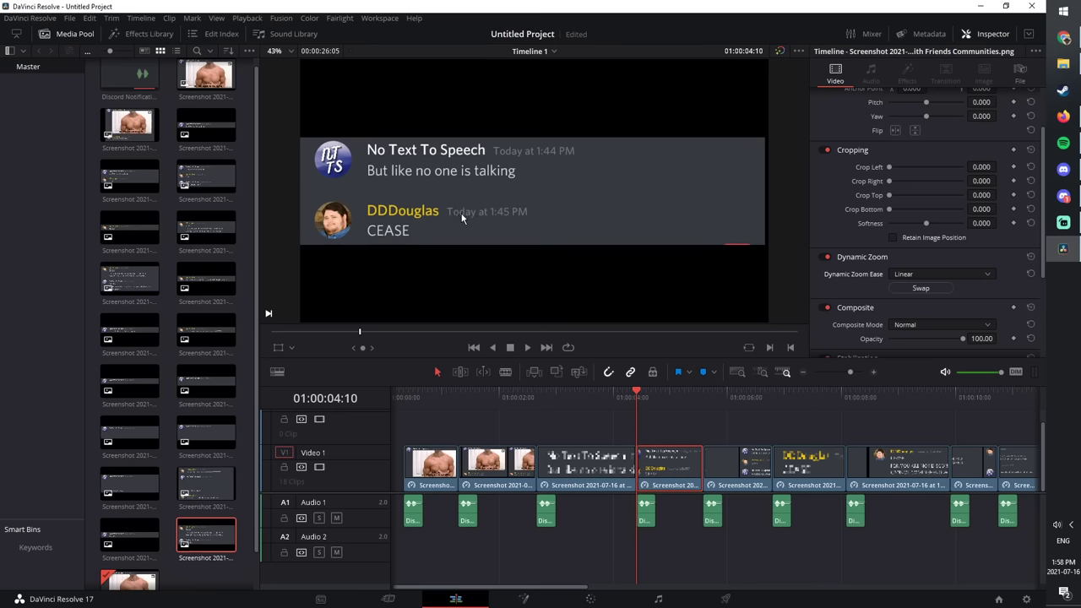
pyautogui.moveTo(720, 407); pyautogui.dragTo(536, 395)
pyautogui.click(658, 399)
pyautogui.click(722, 424)
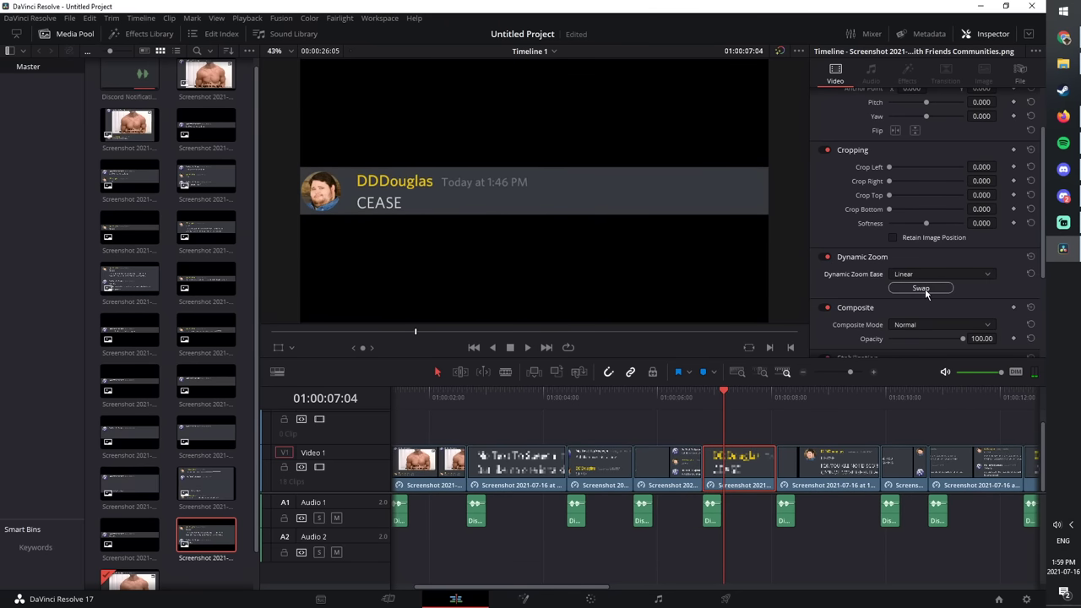
pyautogui.press('space')
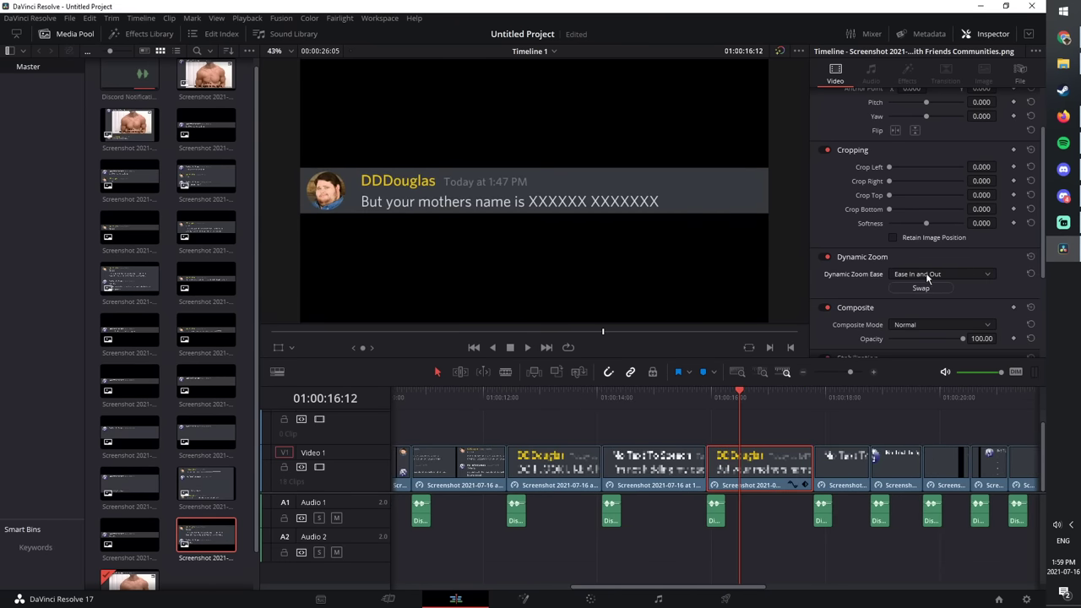
# Step: Set the Dynamic Zoom easing to Ease In and Out and preview the clip
pyautogui.click(926, 275)
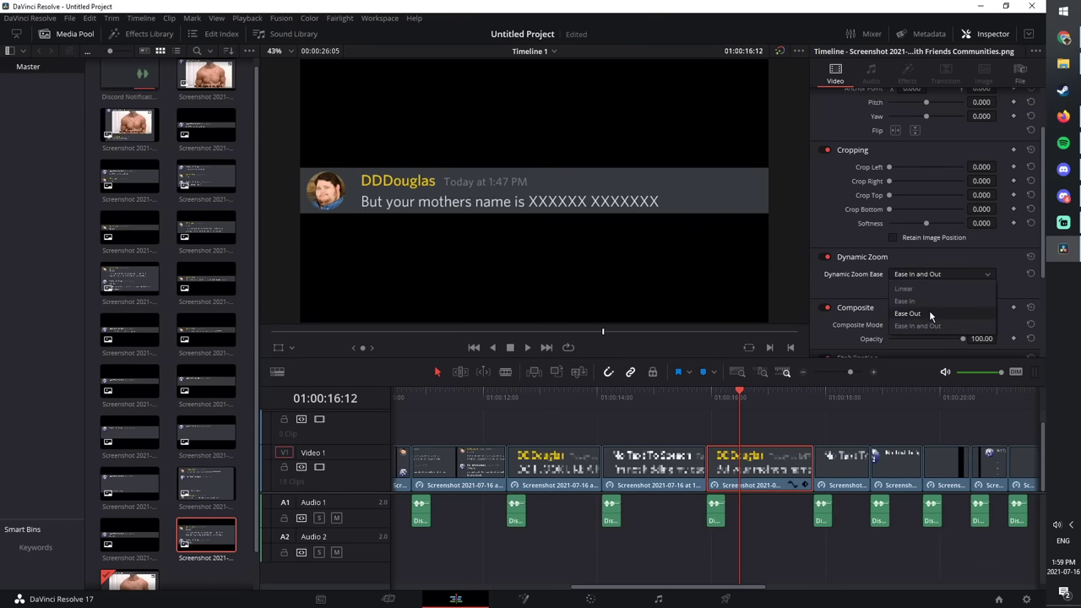
pyautogui.click(924, 332)
pyautogui.click(916, 259)
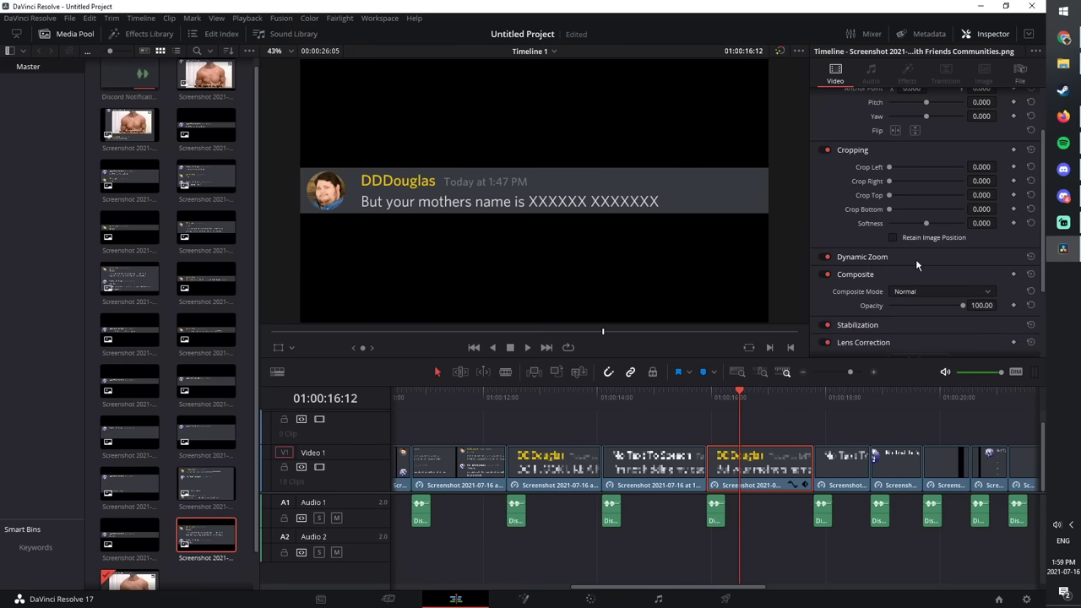
pyautogui.click(870, 258)
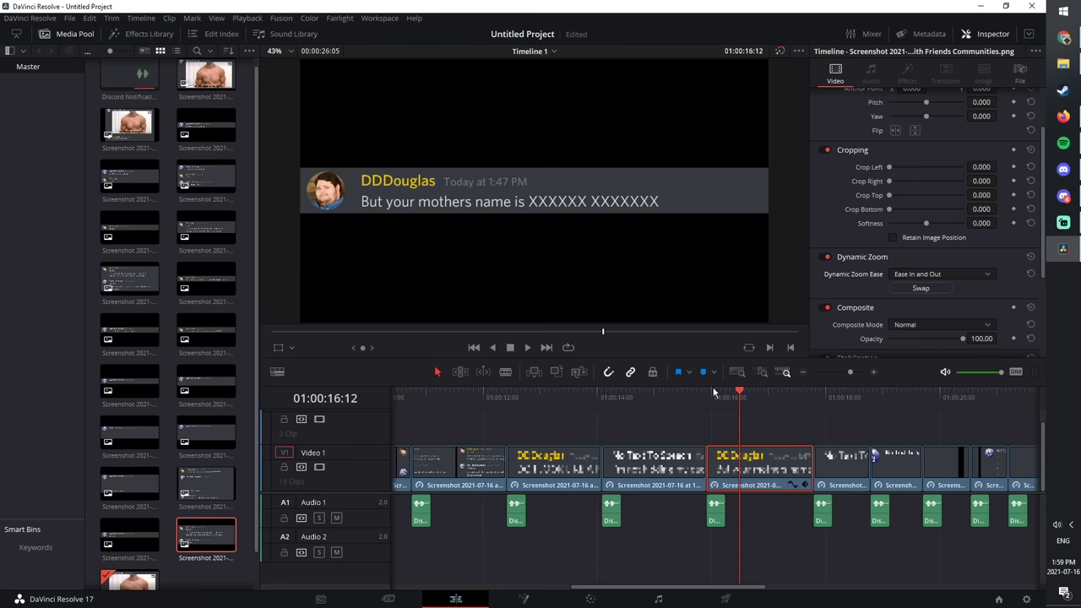
pyautogui.moveTo(714, 392); pyautogui.dragTo(693, 390)
pyautogui.press('space')
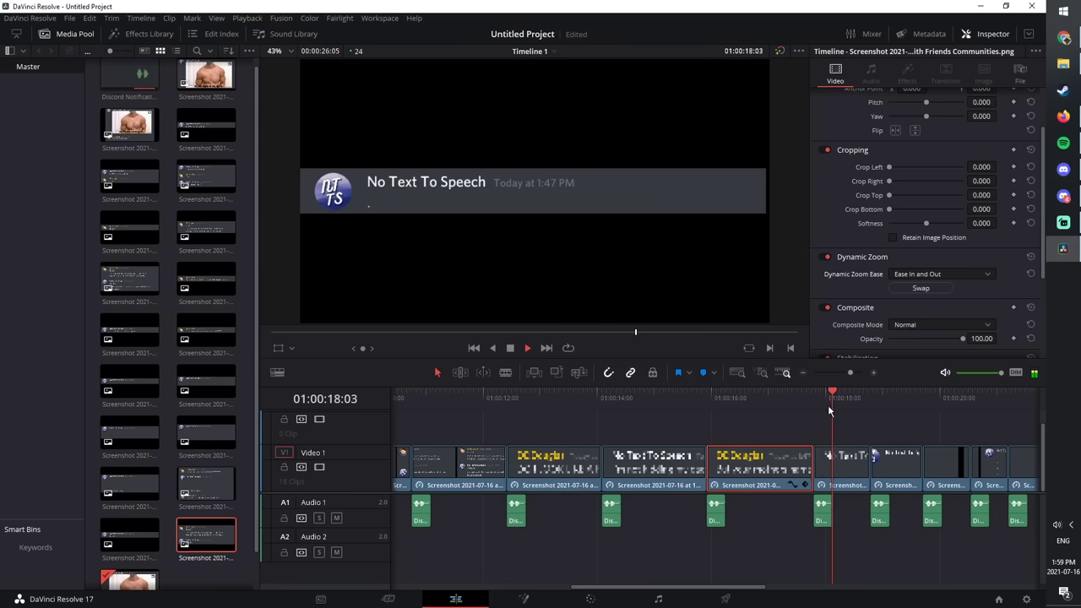
pyautogui.press('space')
pyautogui.click(596, 583)
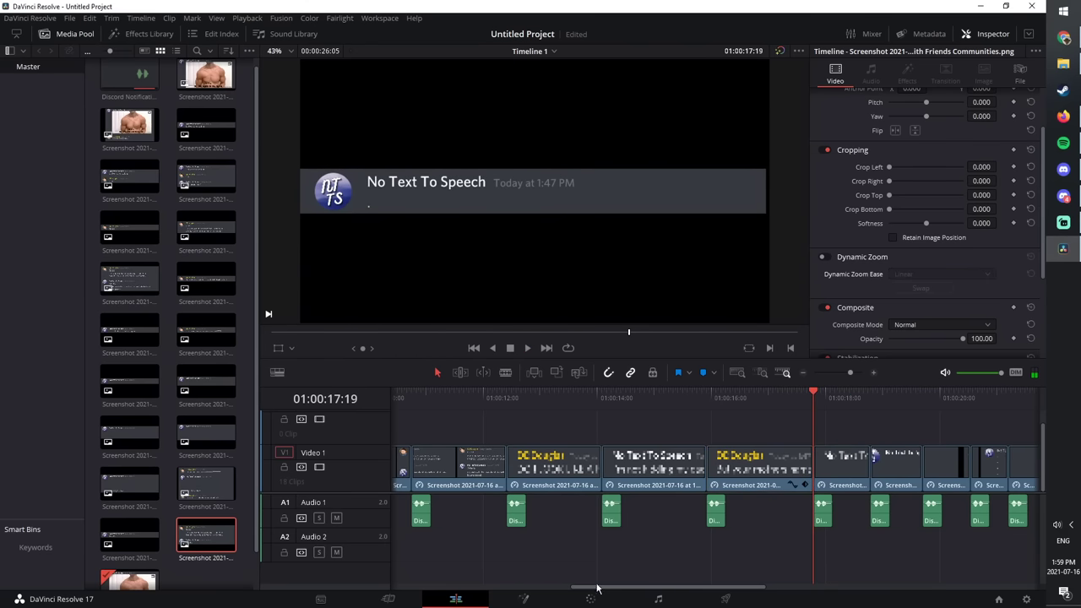
pyautogui.moveTo(597, 588); pyautogui.dragTo(666, 589)
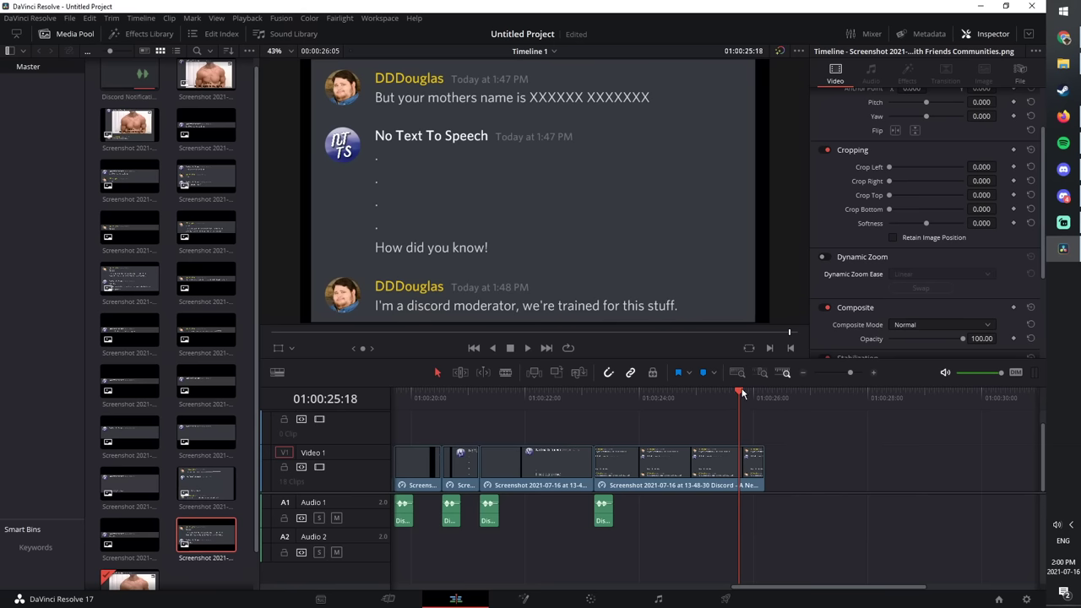
# Step: Park the playhead just past the last clip and load a Media Pool screenshot into the source viewer
pyautogui.moveTo(743, 393); pyautogui.dragTo(769, 395)
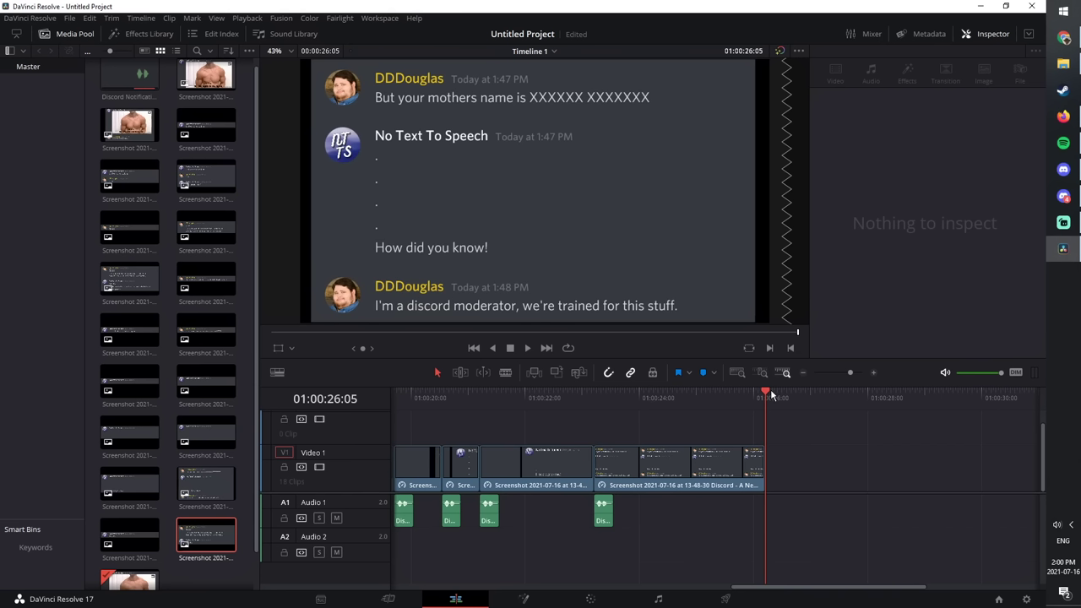
pyautogui.click(203, 537)
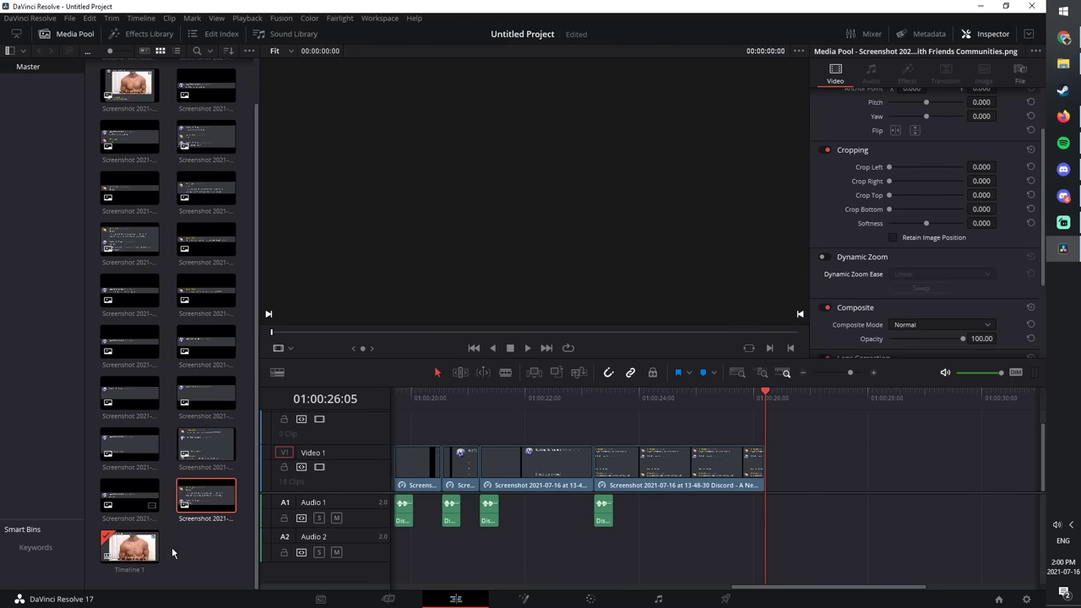
# Step: Add the RULE16 screenshot to Video 2 above the final chat at the playhead
pyautogui.moveTo(206, 82); pyautogui.dragTo(680, 431)
pyautogui.moveTo(765, 392); pyautogui.dragTo(764, 427)
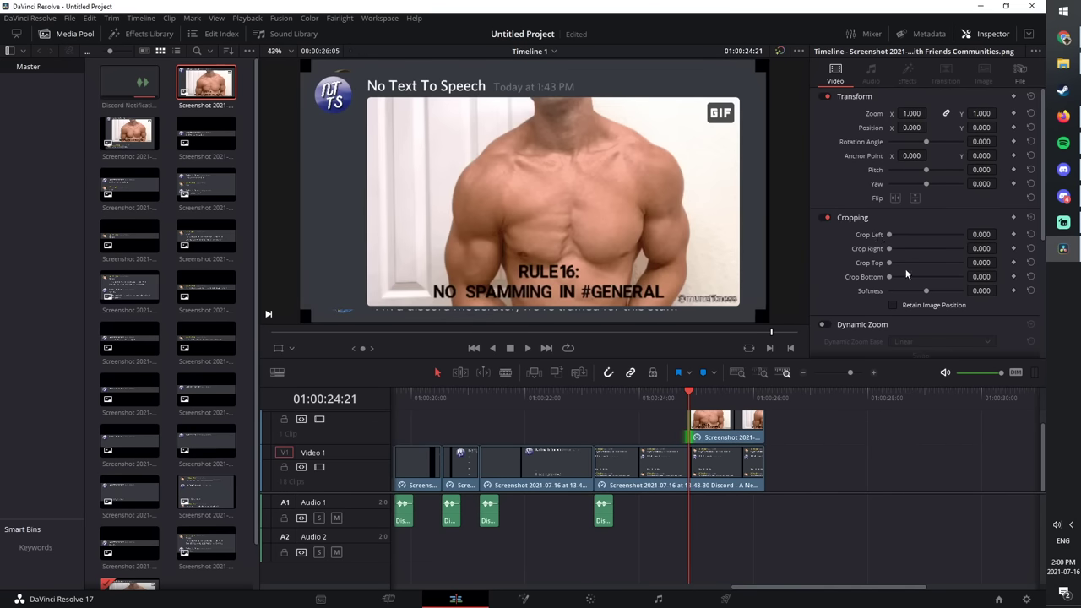
pyautogui.scroll(-3, 932, 270)
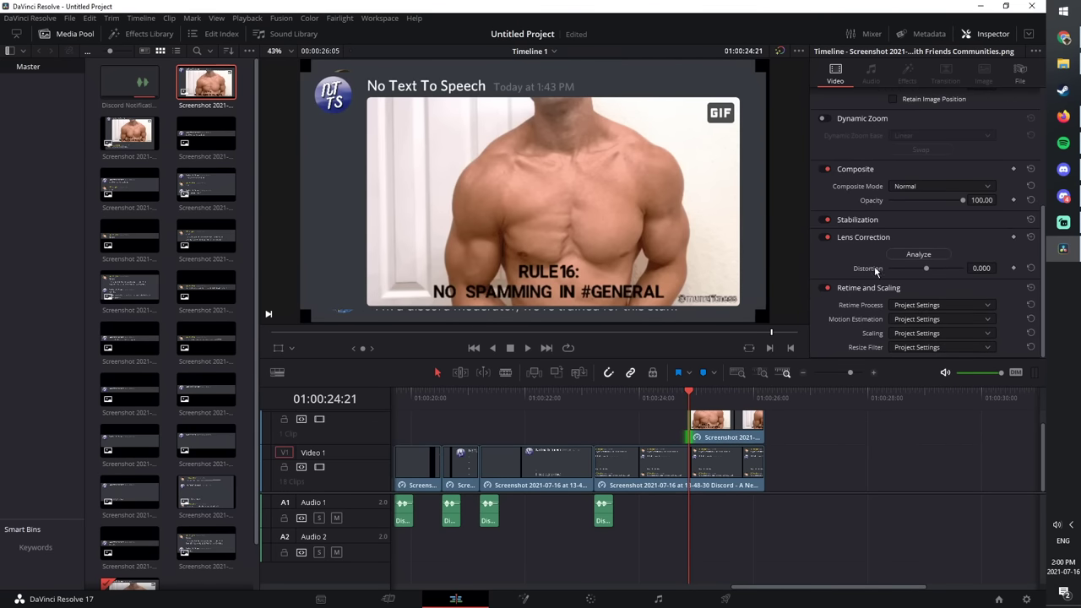
pyautogui.scroll(4, 879, 177)
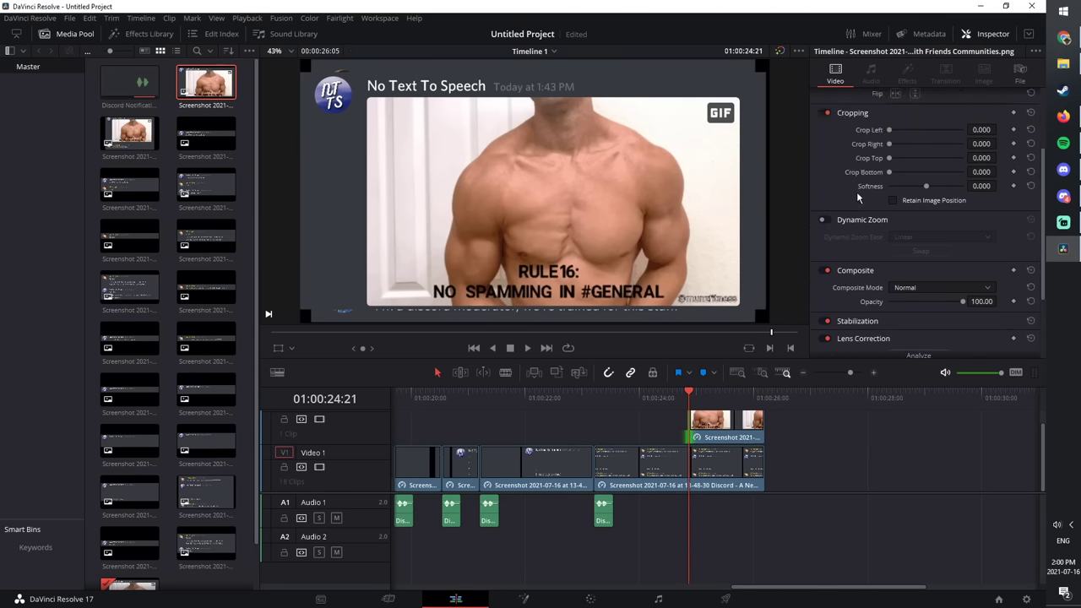
pyautogui.scroll(1, 853, 254)
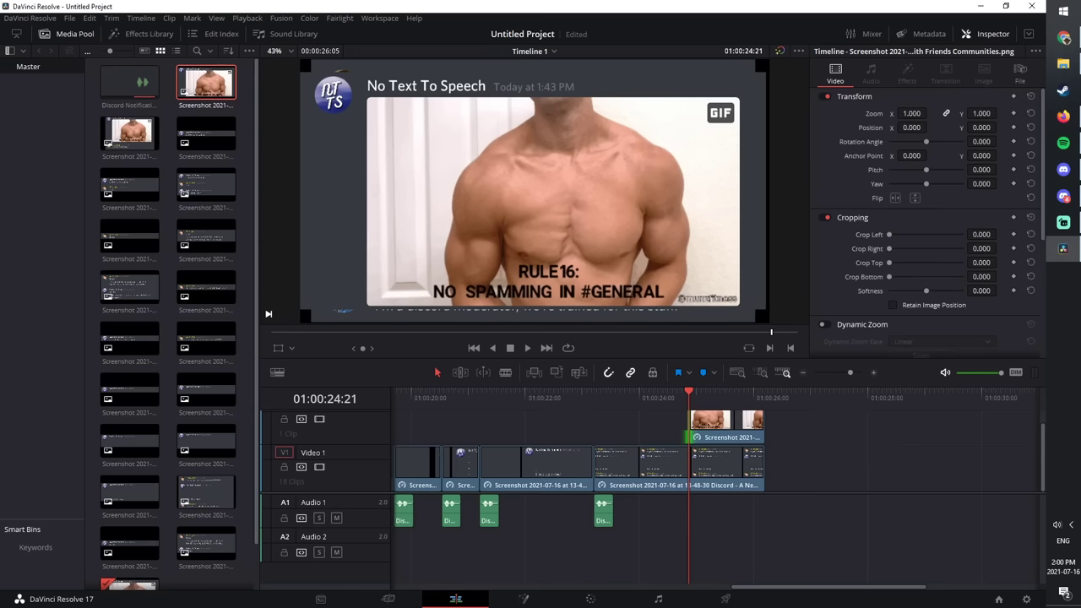
# Step: Set the overlay's zoom to 1.640 and its position to X -109, Y 212
pyautogui.moveTo(910, 113); pyautogui.dragTo(942, 112)
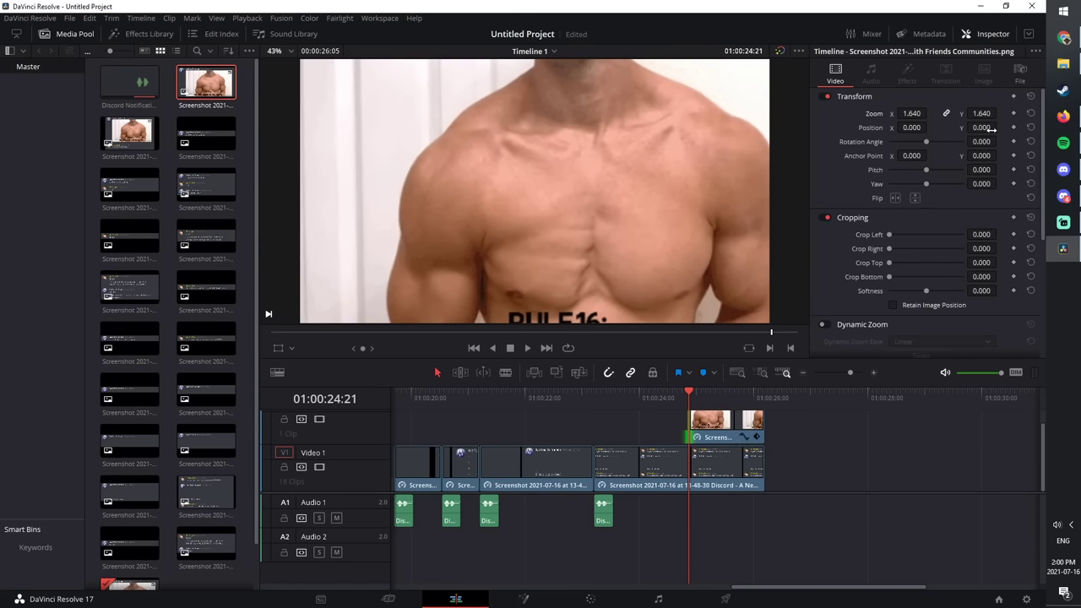
pyautogui.moveTo(993, 129); pyautogui.dragTo(933, 142)
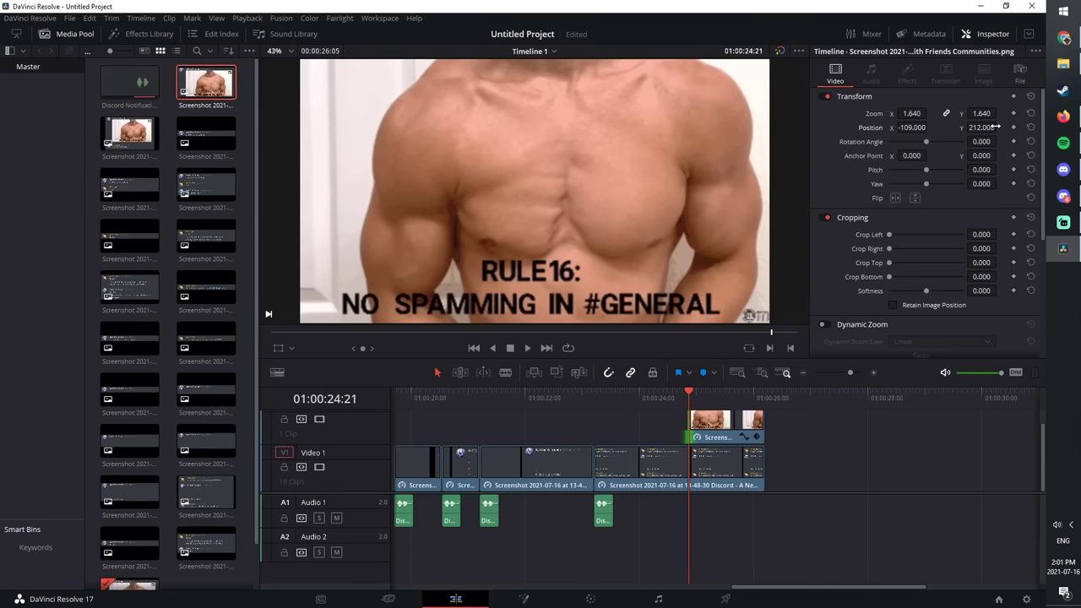
pyautogui.doubleClick(723, 429)
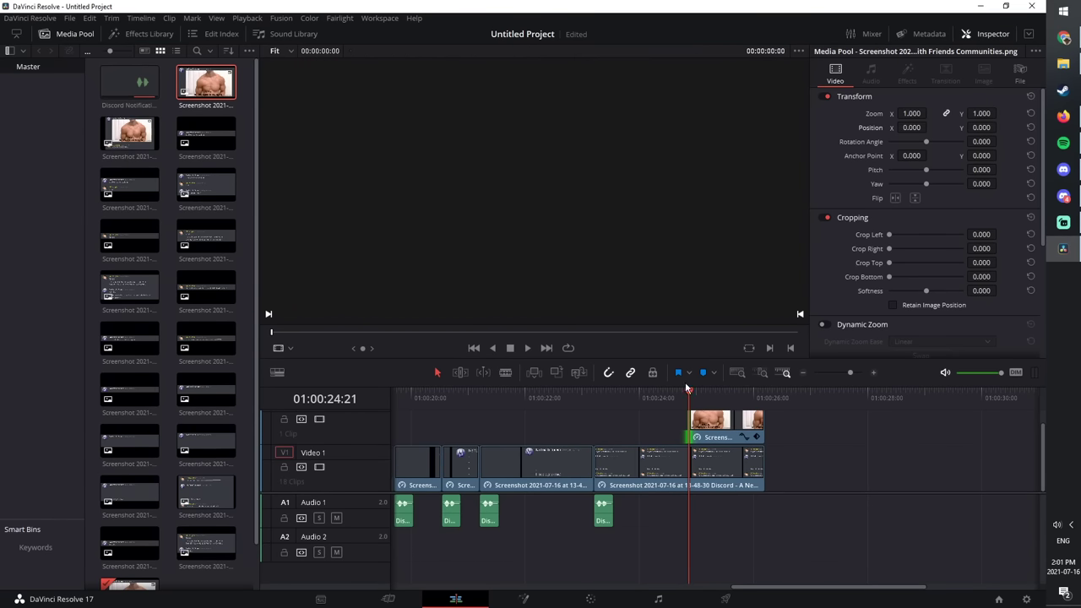
pyautogui.moveTo(687, 390)
pyautogui.mouseDown()
pyautogui.moveTo(677, 391)
pyautogui.moveTo(725, 392)
pyautogui.moveTo(676, 392)
pyautogui.moveTo(691, 406)
pyautogui.mouseUp()
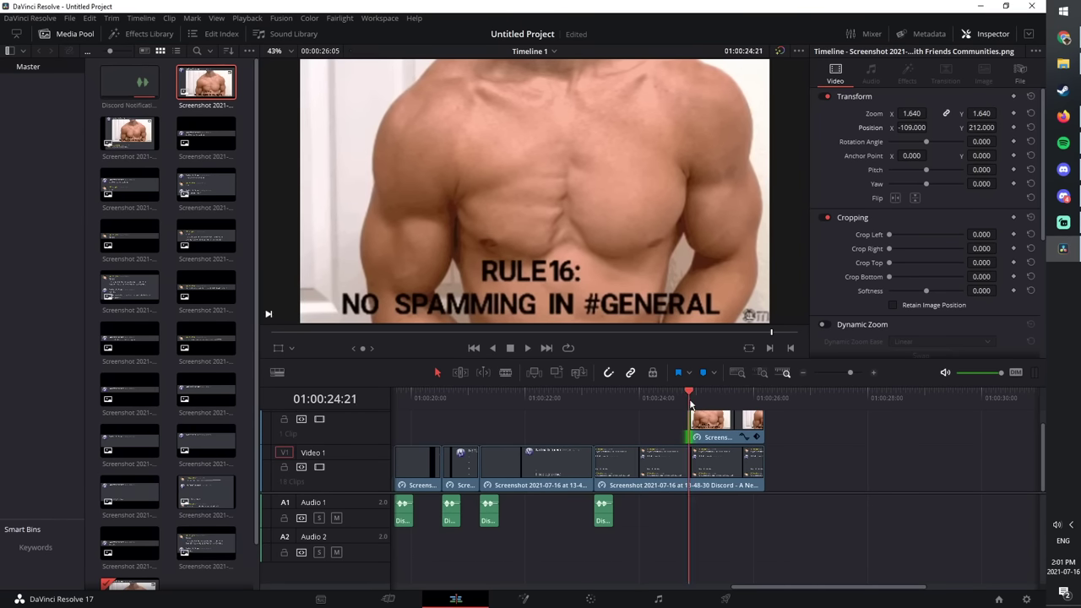
# Step: Apply a Cross Dissolve from Video Transitions to the RULE16 overlay clip on V2
pyautogui.click(84, 61)
pyautogui.click(141, 34)
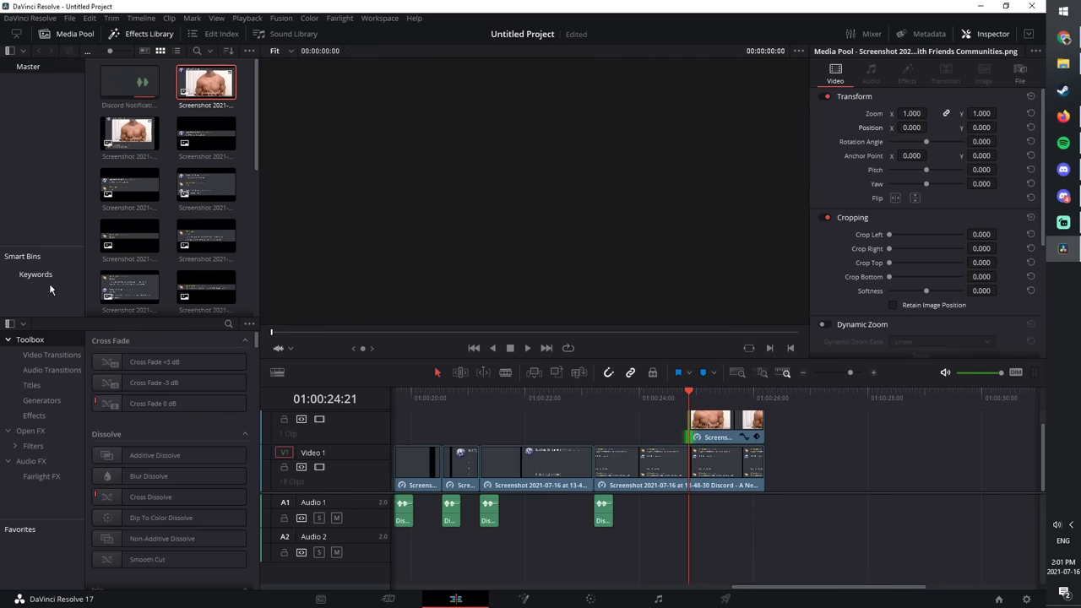
pyautogui.click(62, 356)
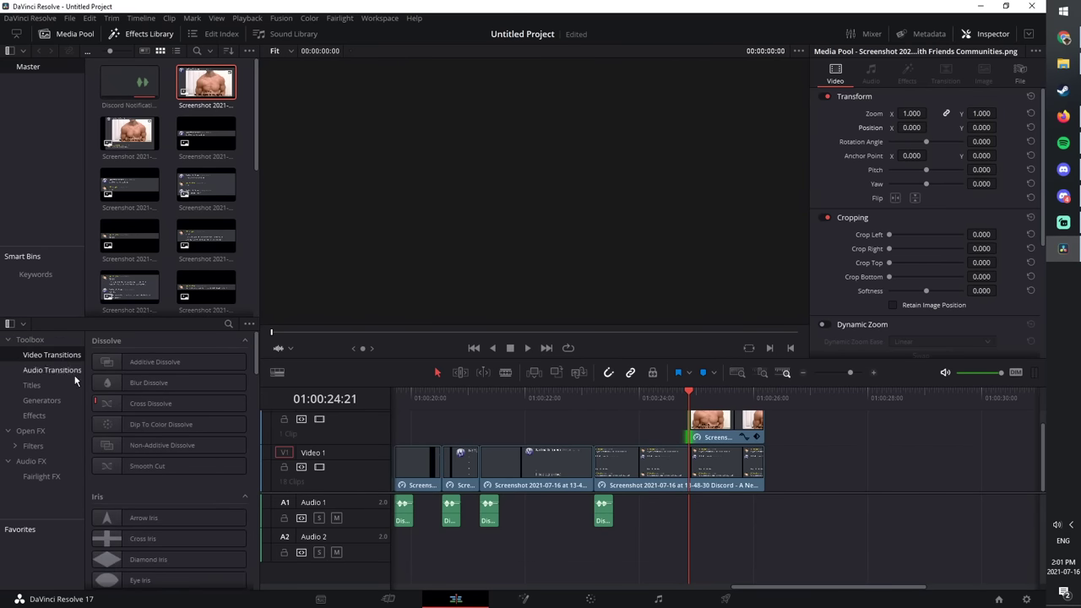
pyautogui.moveTo(152, 404); pyautogui.dragTo(646, 394)
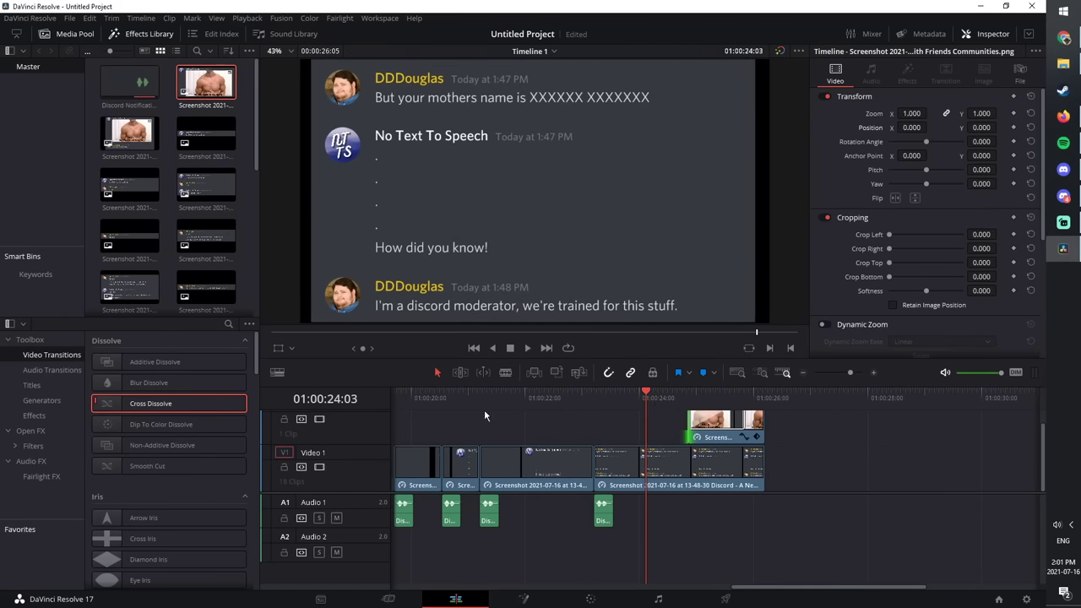
# Step: Play and scrub through the dissolve to check the overlay's fade-in
pyautogui.press('space')
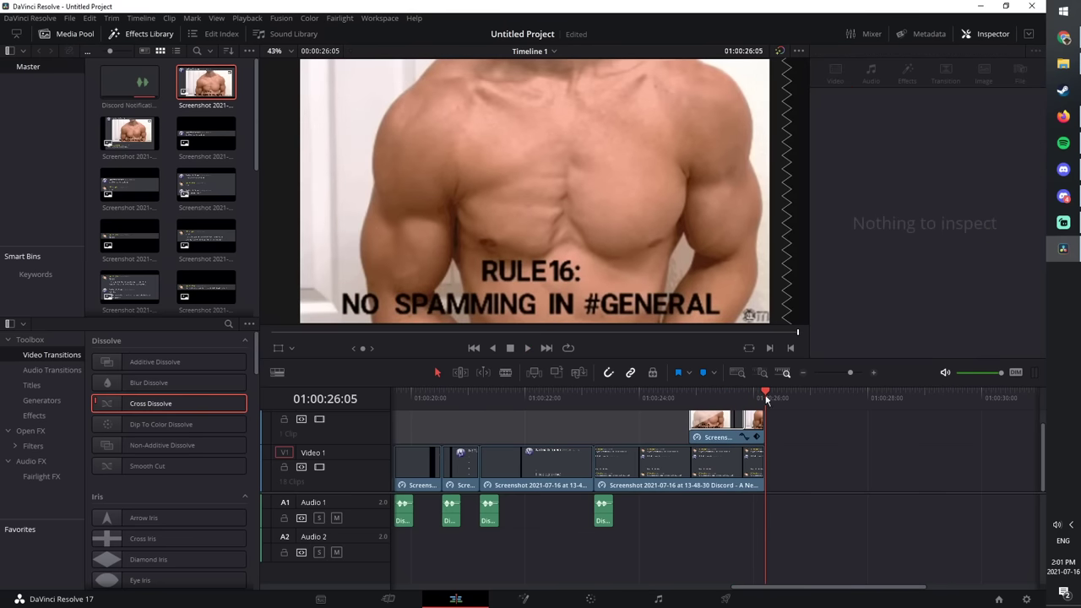
pyautogui.click(702, 393)
pyautogui.moveTo(702, 392); pyautogui.dragTo(721, 393)
pyautogui.moveTo(701, 400); pyautogui.dragTo(694, 400)
# Step: Open YouTube Studio's Audio library in Chrome and shrink the browser window
pyautogui.click(1065, 38)
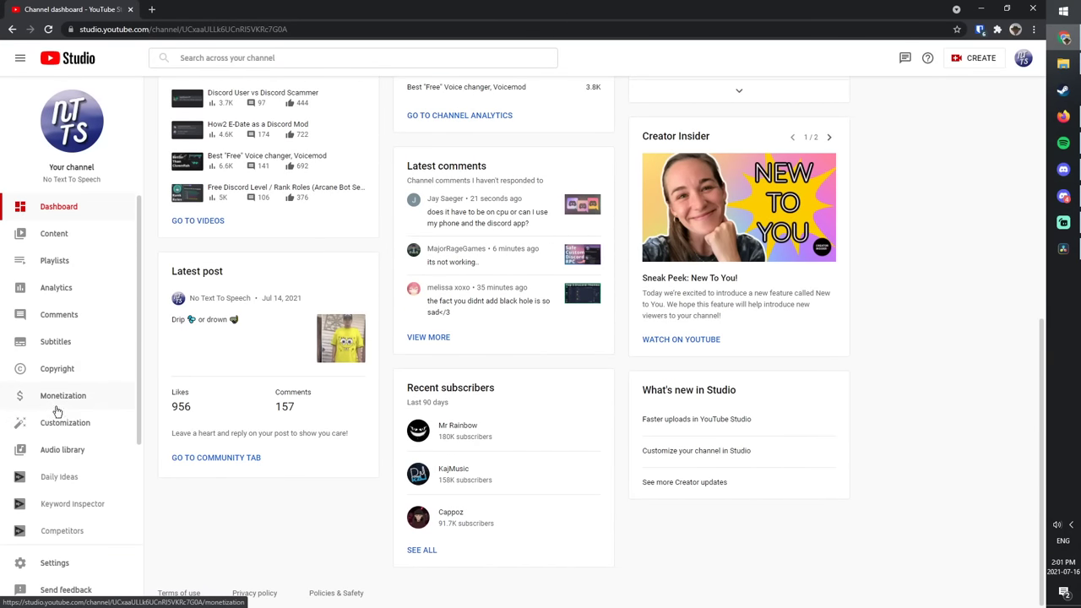
pyautogui.click(64, 449)
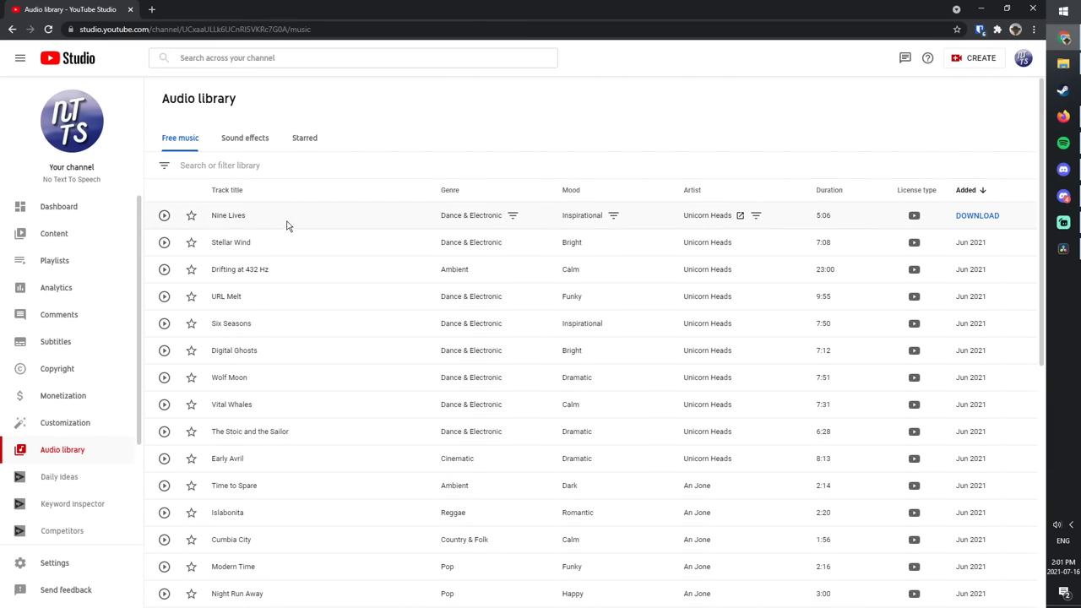
pyautogui.doubleClick(342, 5)
# Step: Scrub through the opening chat screenshots in Resolve, then switch back to the browser
pyautogui.click(1027, 195)
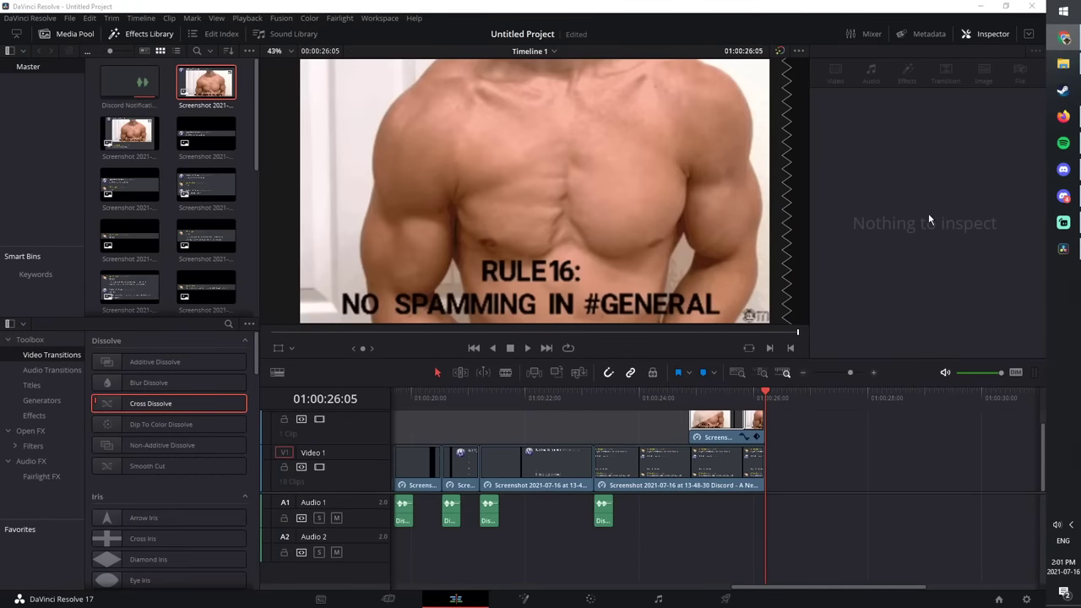
pyautogui.moveTo(782, 586); pyautogui.dragTo(482, 581)
pyautogui.moveTo(467, 397); pyautogui.dragTo(508, 401)
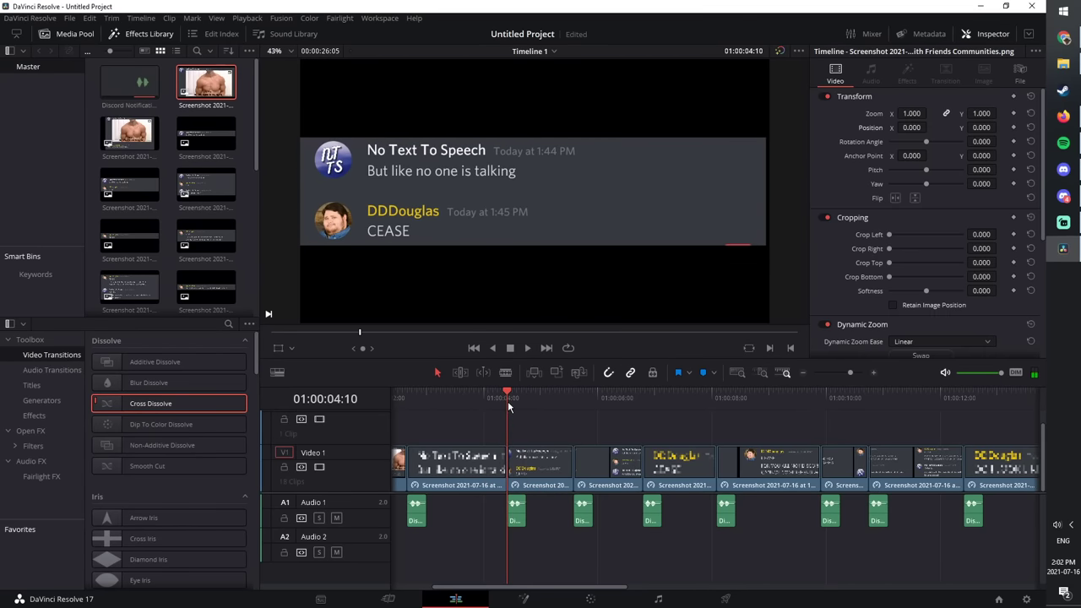
pyautogui.hotkey('alt', 'Tab')
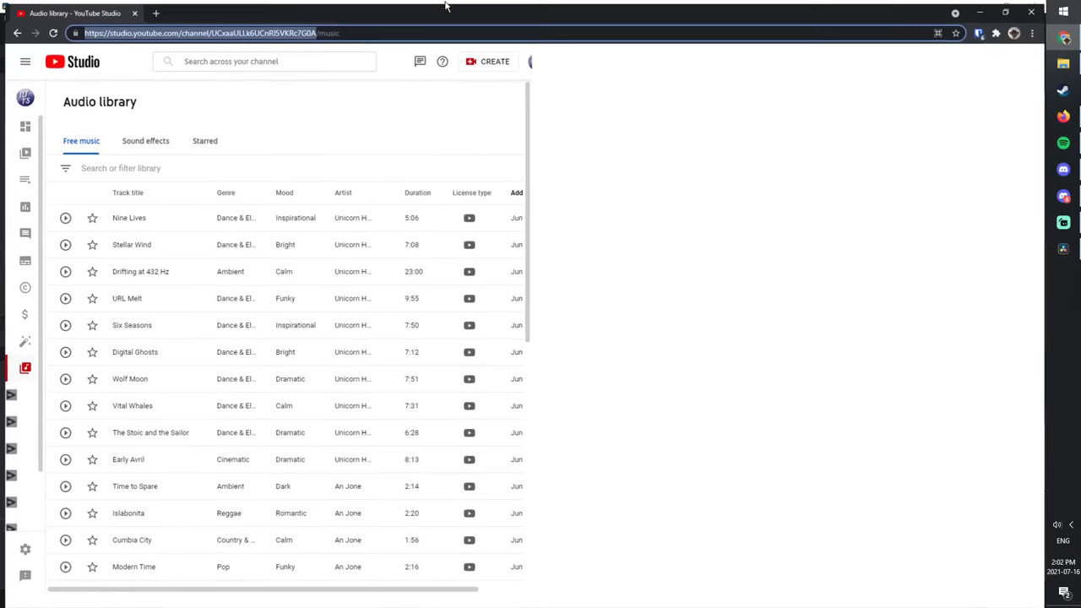
# Step: Filter the Audio library by the Dramatic mood and preview Early Avril
pyautogui.click(571, 125)
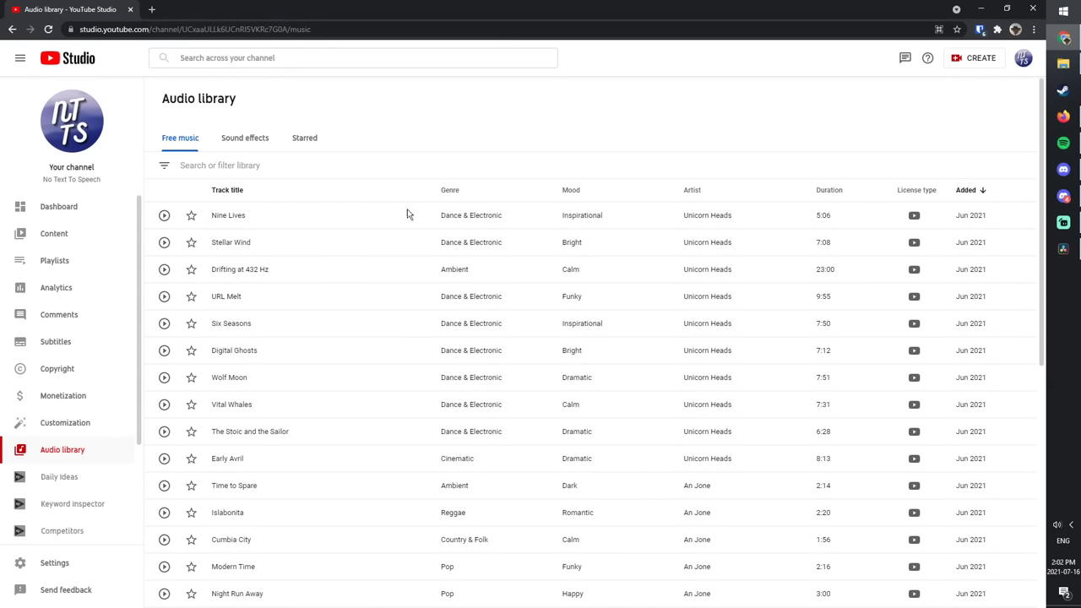
pyautogui.click(192, 165)
pyautogui.click(203, 252)
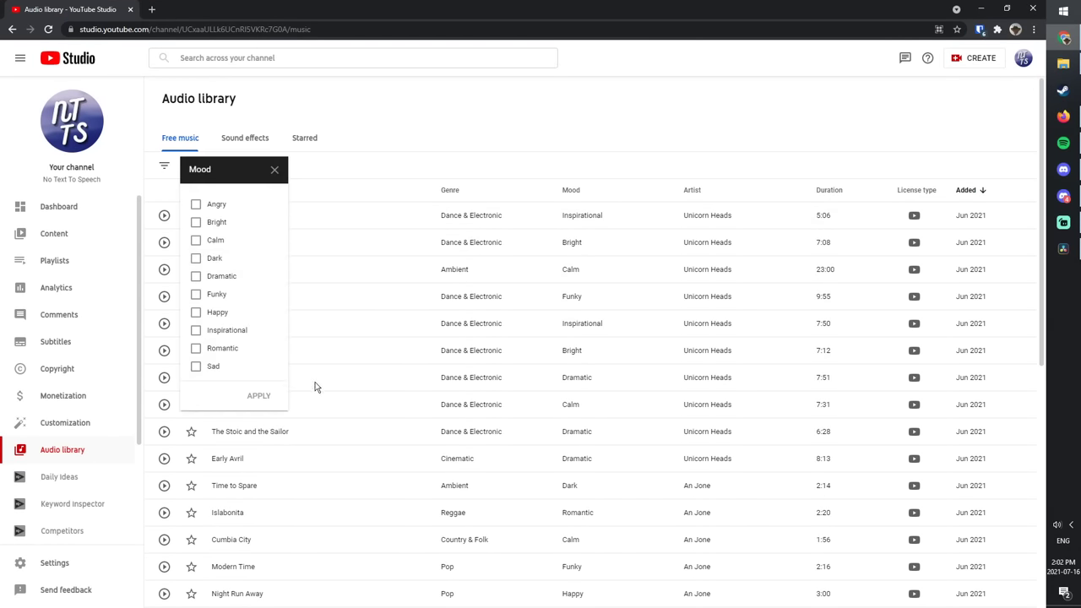
pyautogui.click(196, 277)
pyautogui.click(258, 395)
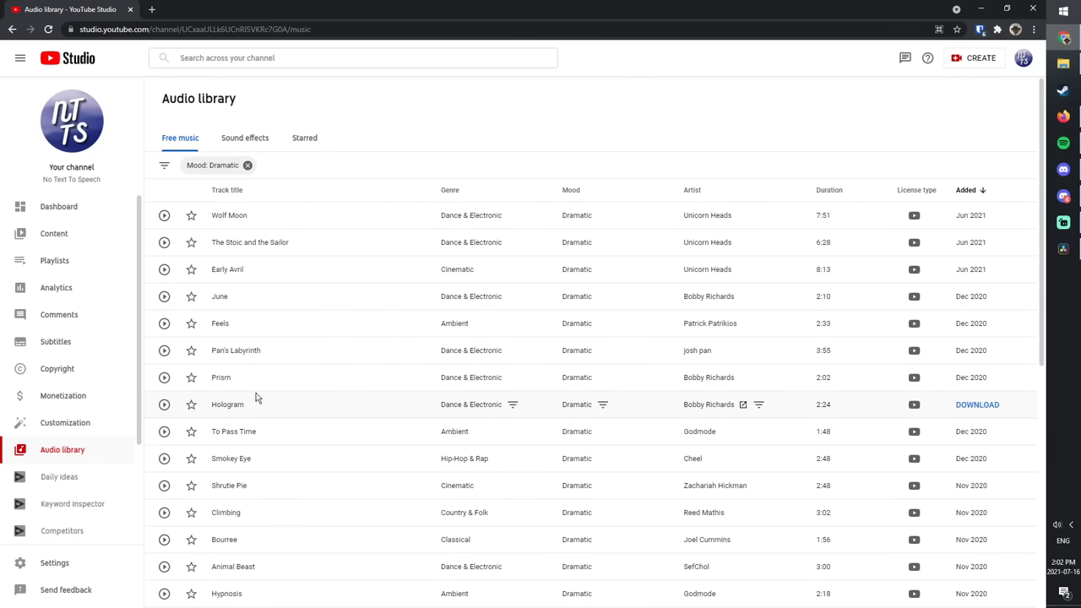
pyautogui.click(164, 269)
# Step: Switch the mood filter from Dramatic to Angry
pyautogui.click(248, 164)
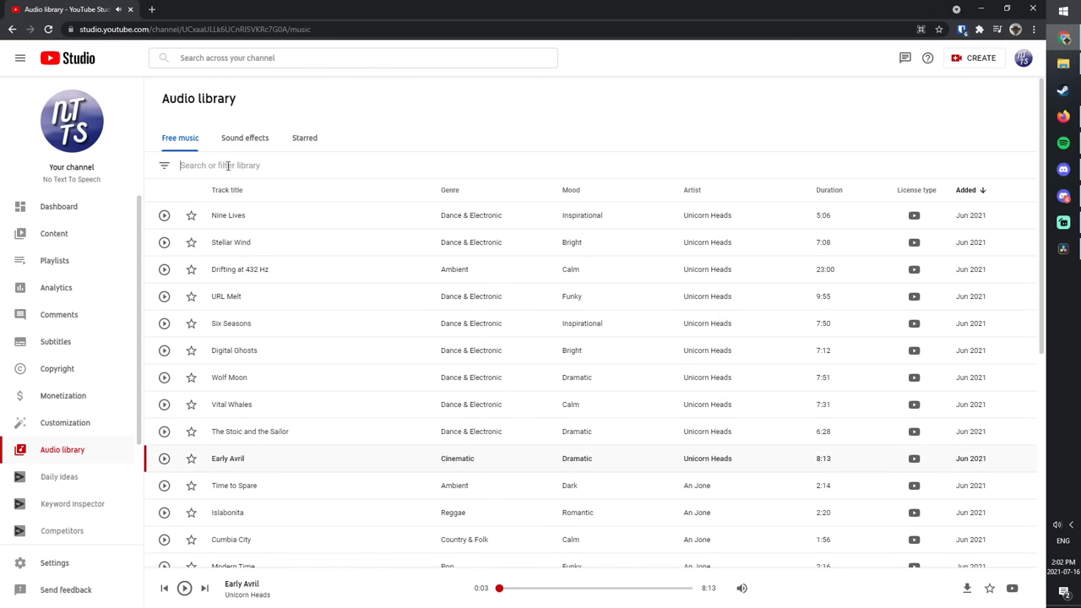
pyautogui.click(205, 250)
pyautogui.click(196, 204)
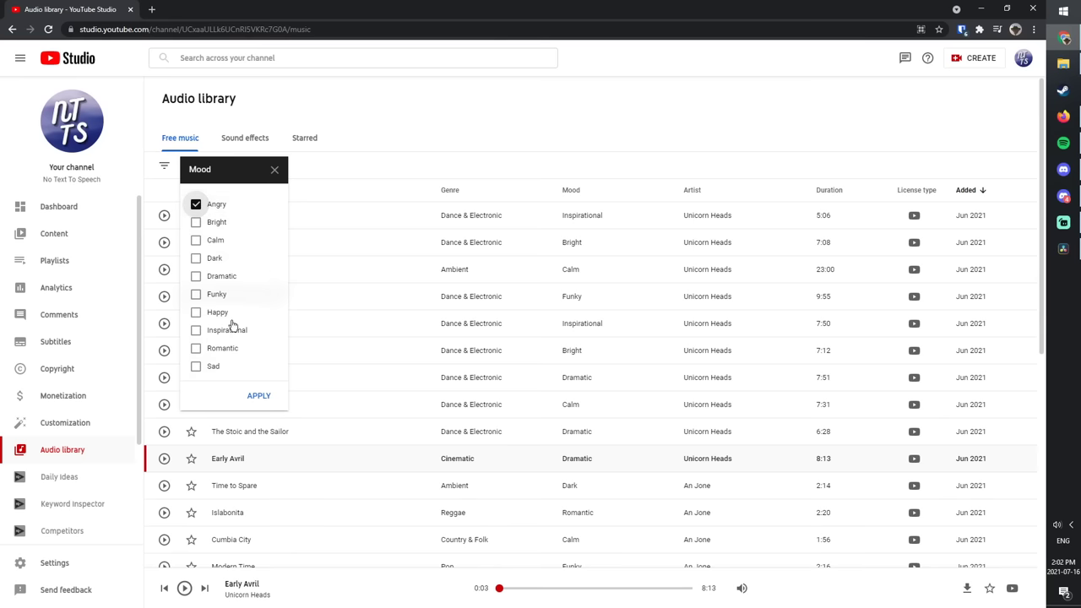
pyautogui.click(259, 396)
# Step: Preview Traversing by Godmode, skipping ahead, then download it
pyautogui.click(164, 215)
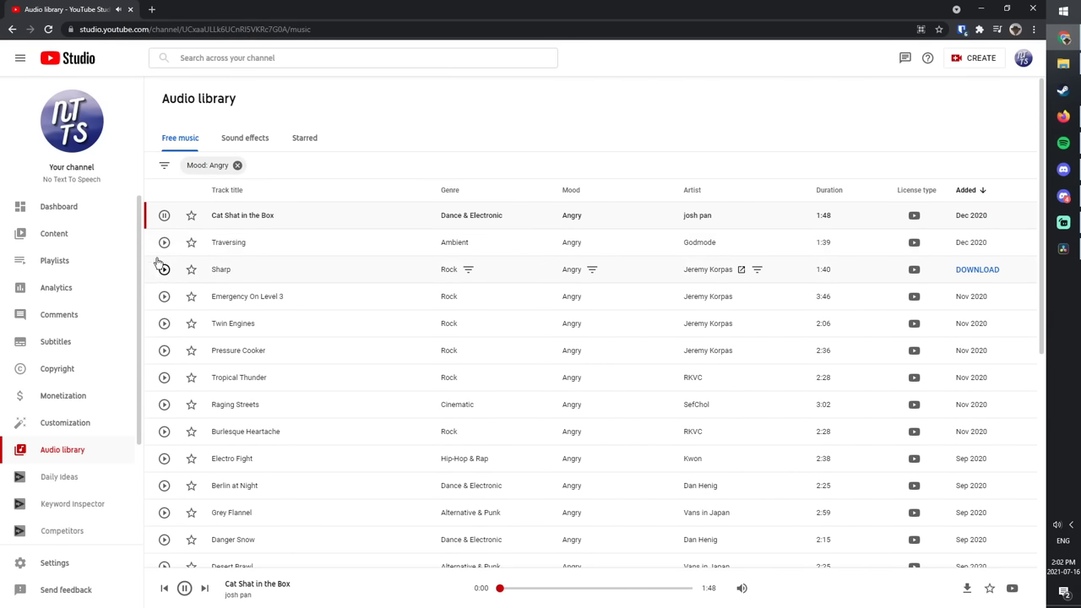
pyautogui.click(164, 243)
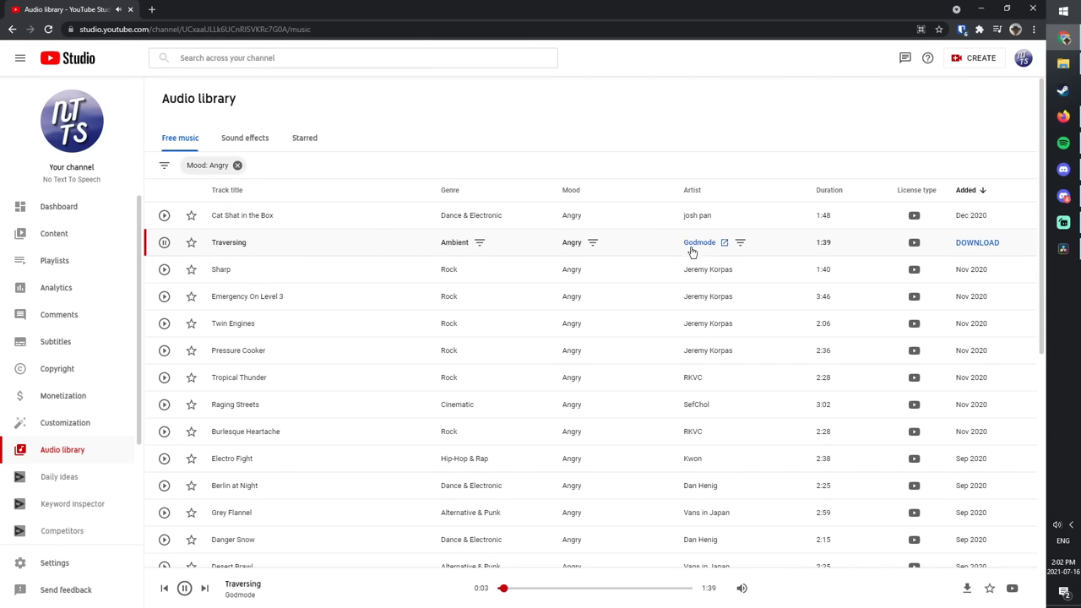
pyautogui.click(549, 589)
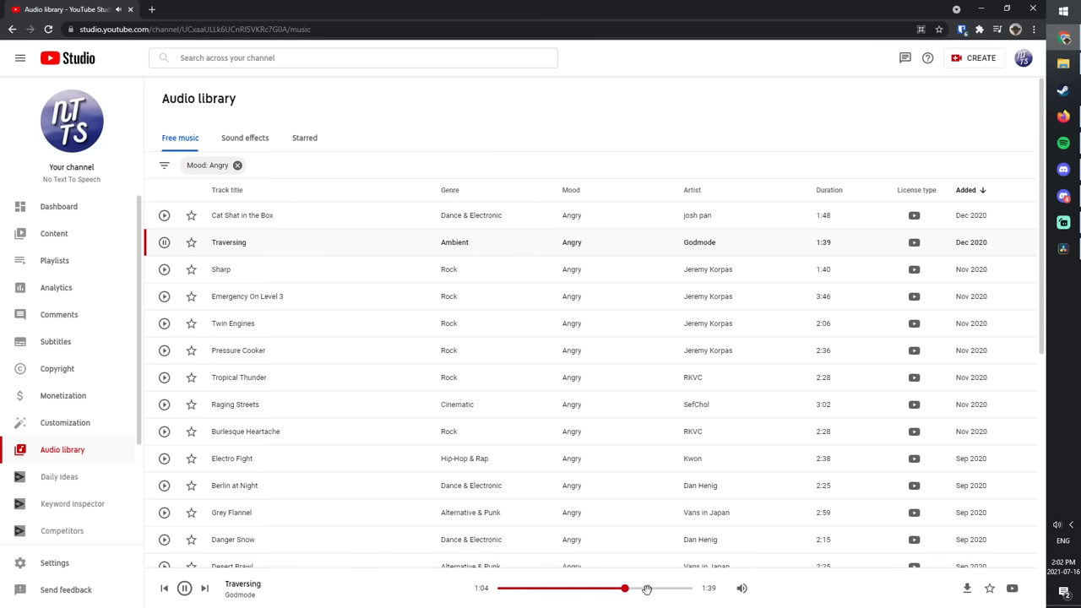
pyautogui.click(164, 242)
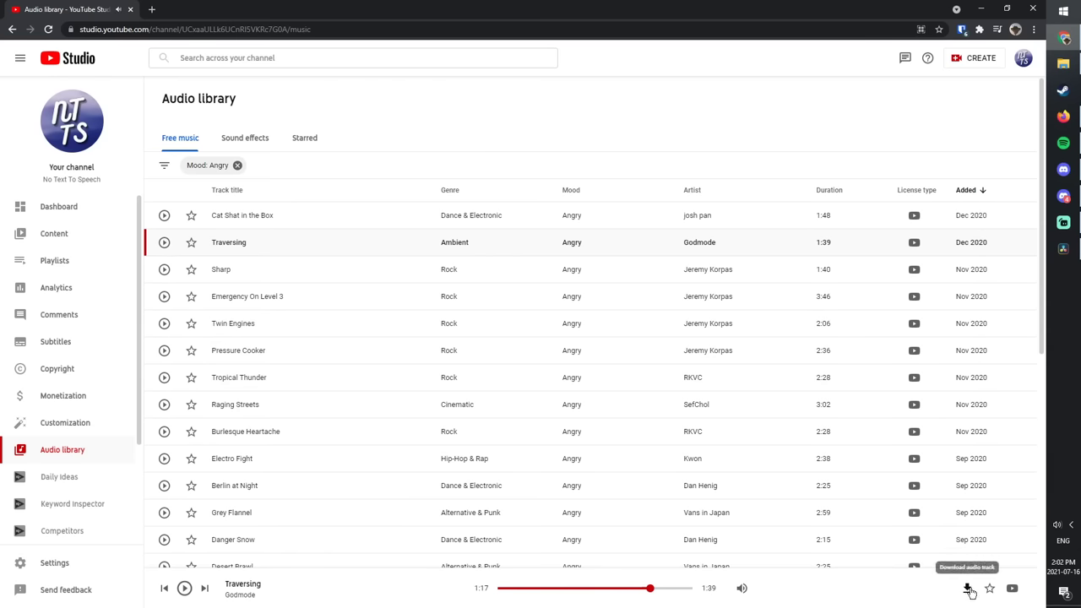
pyautogui.click(969, 592)
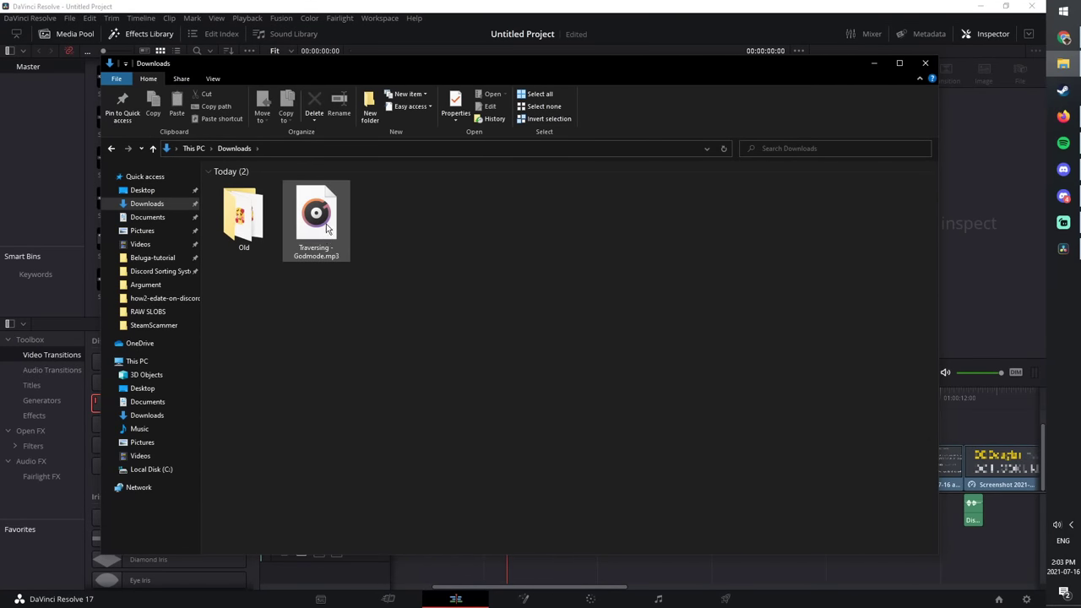
# Step: Move Traversing - Godmode.mp3 from Downloads into Beluga-tutorial and drop it into Resolve's Media Pool
pyautogui.moveTo(327, 228); pyautogui.dragTo(152, 258)
pyautogui.click(152, 258)
pyautogui.moveTo(548, 74); pyautogui.dragTo(772, 78)
pyautogui.moveTo(944, 289); pyautogui.dragTo(164, 311)
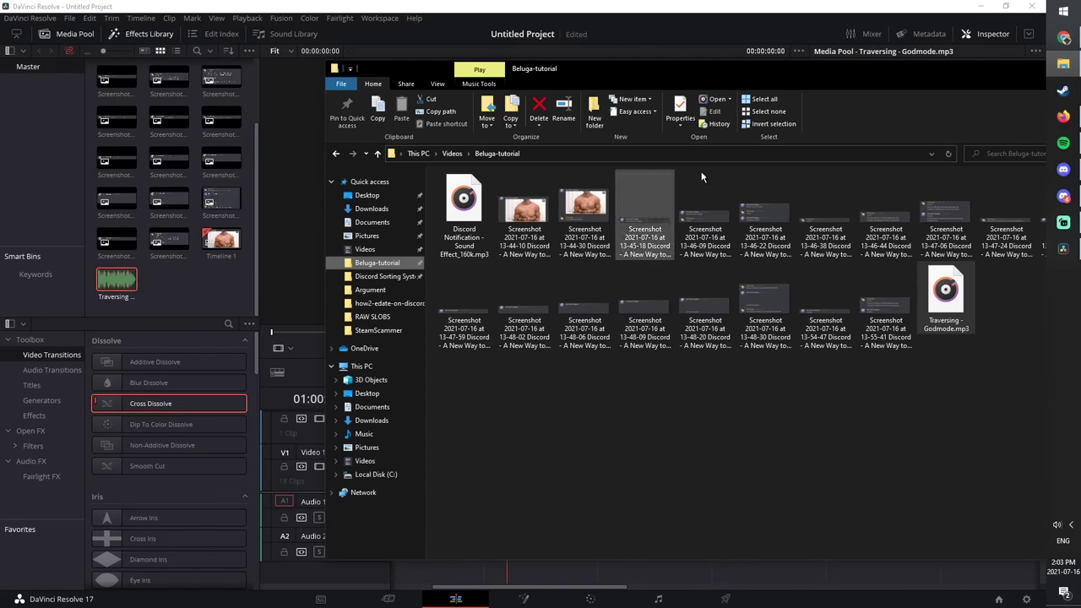
pyautogui.moveTo(978, 76); pyautogui.dragTo(738, 103)
pyautogui.click(846, 94)
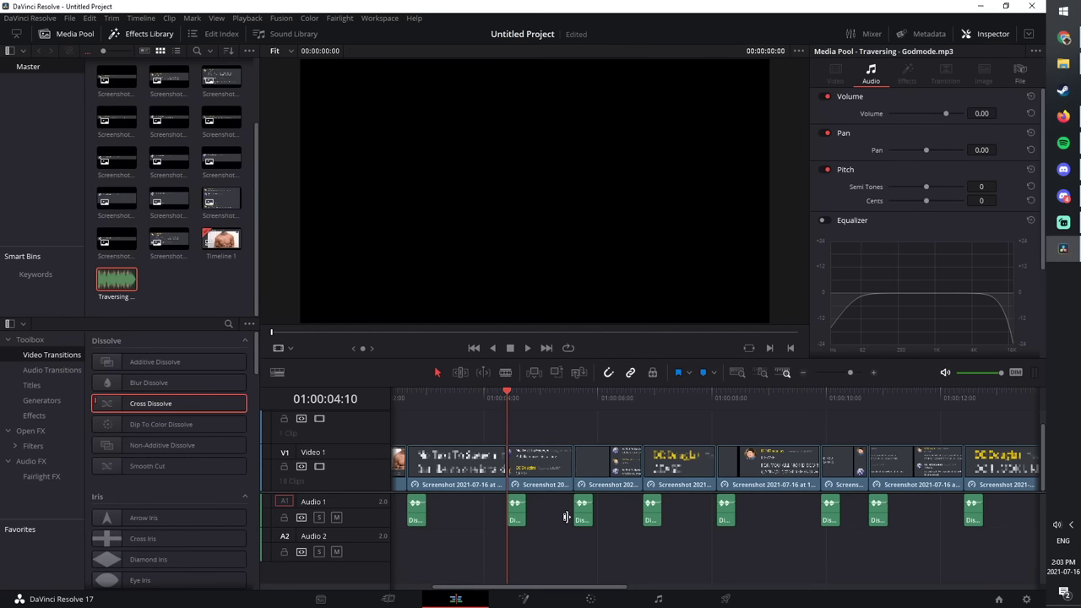
# Step: Drop the Traversing music onto Audio 2 at 01:00:04:10, then move the playhead to 01:00:05:14
pyautogui.moveTo(511, 388); pyautogui.dragTo(645, 425)
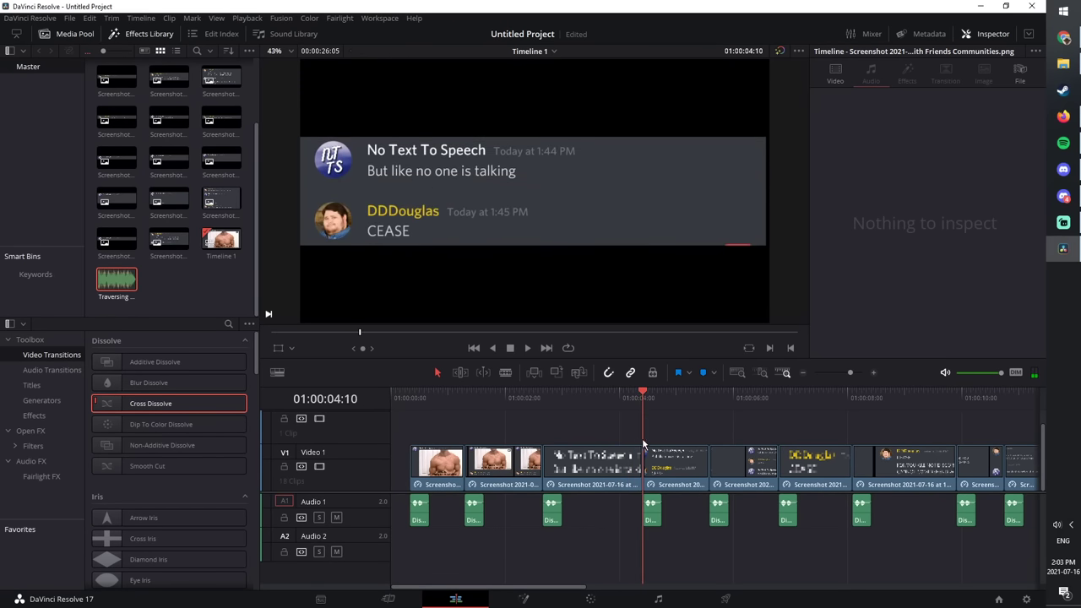
pyautogui.moveTo(99, 286); pyautogui.dragTo(644, 547)
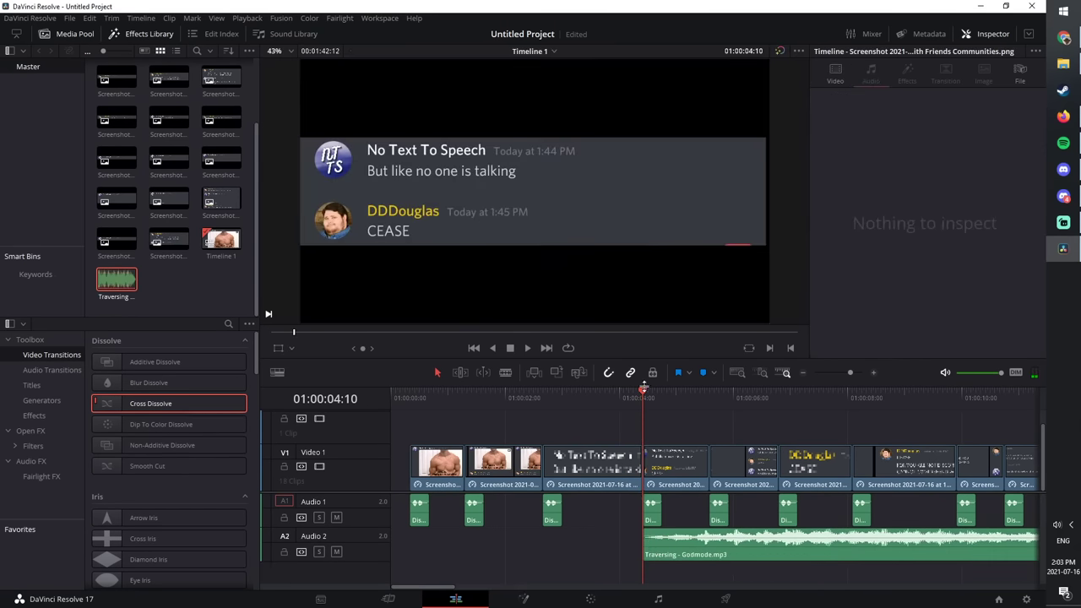
pyautogui.moveTo(643, 395); pyautogui.dragTo(705, 398)
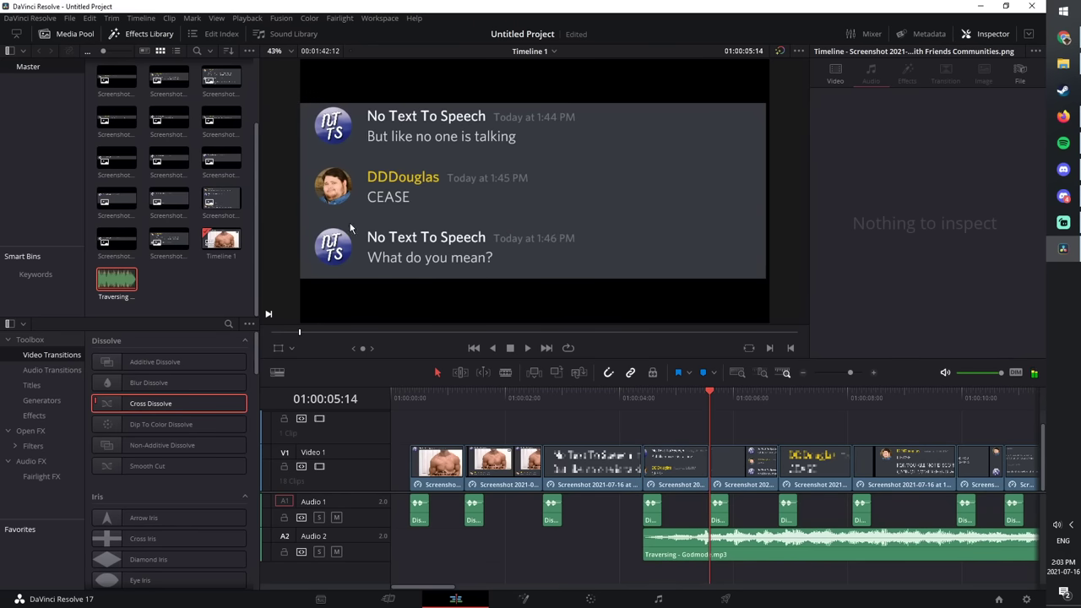
pyautogui.press('q')
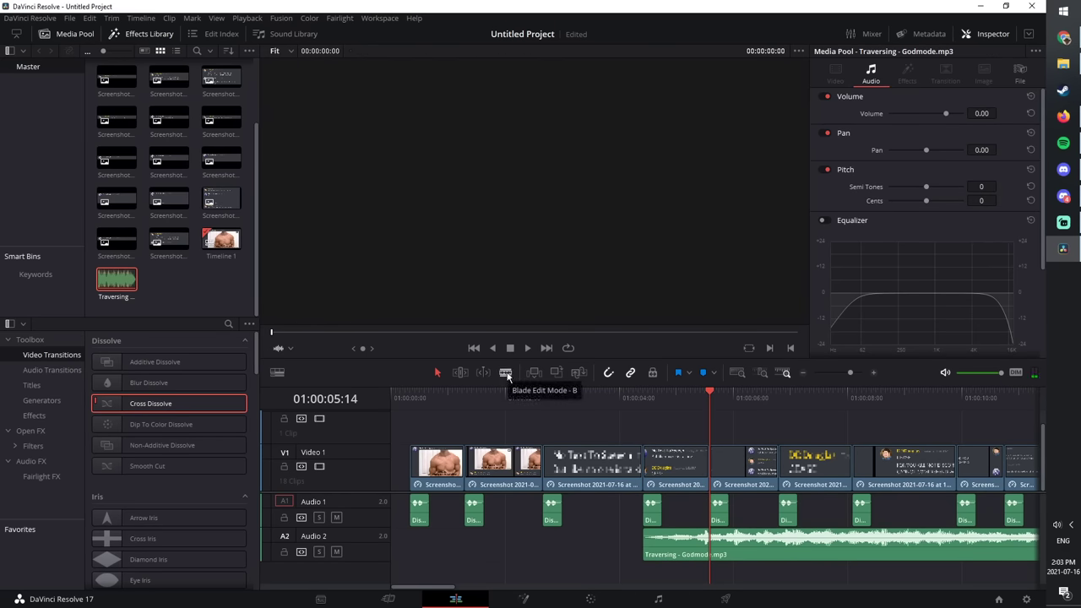
# Step: Blade the music at 01:00:05:14, then play ahead to find the next cut at 01:00:09:22
pyautogui.press('b')
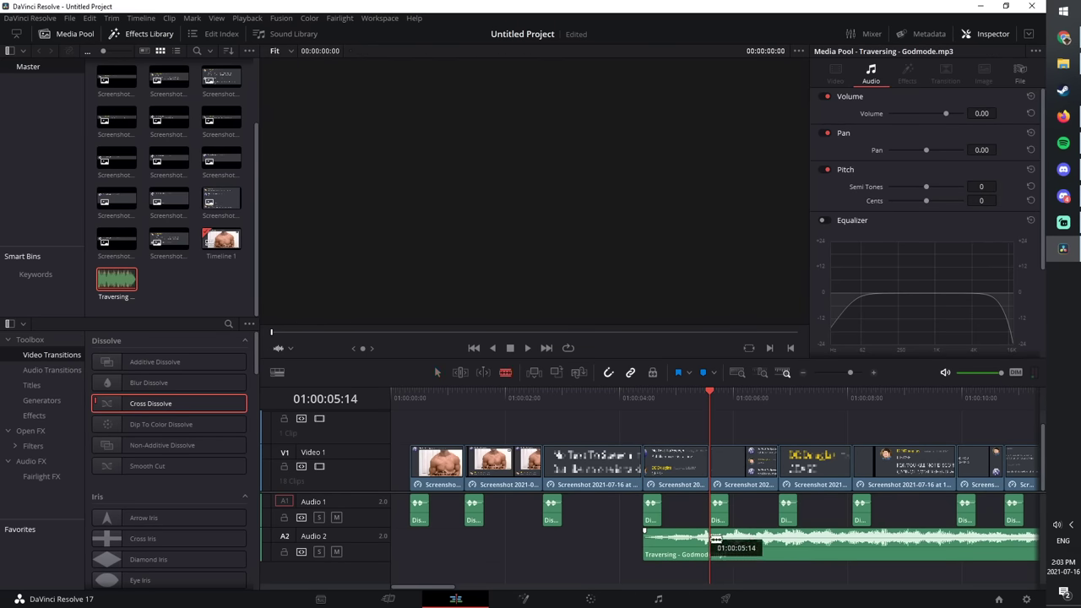
pyautogui.click(712, 545)
pyautogui.click(711, 460)
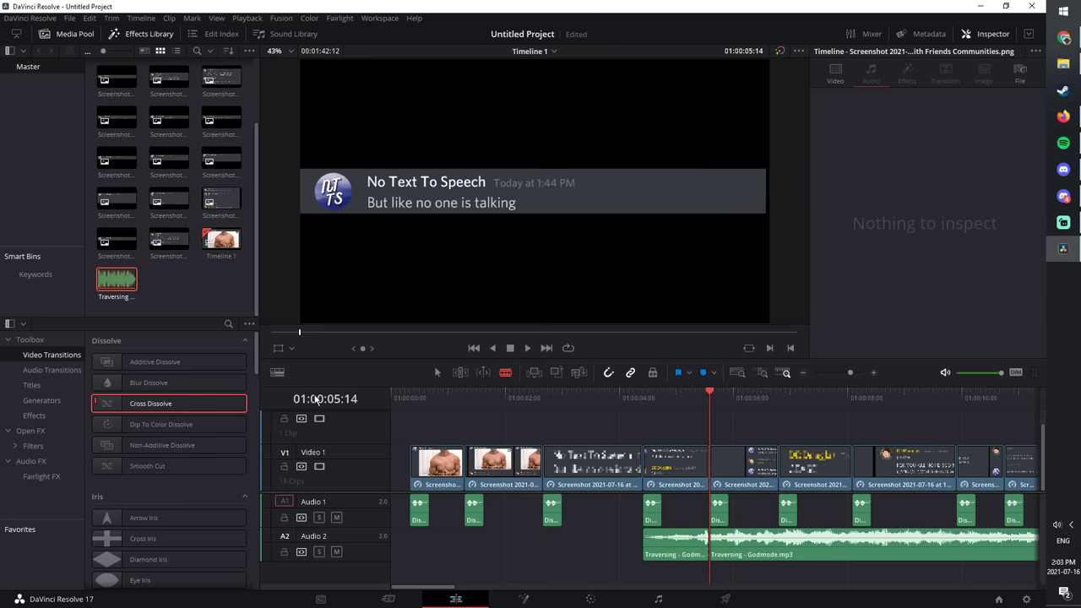
pyautogui.click(438, 373)
pyautogui.hscroll(5, 450, 588)
pyautogui.moveTo(539, 551); pyautogui.dragTo(609, 553)
pyautogui.moveTo(501, 395); pyautogui.dragTo(415, 393)
pyautogui.press('space')
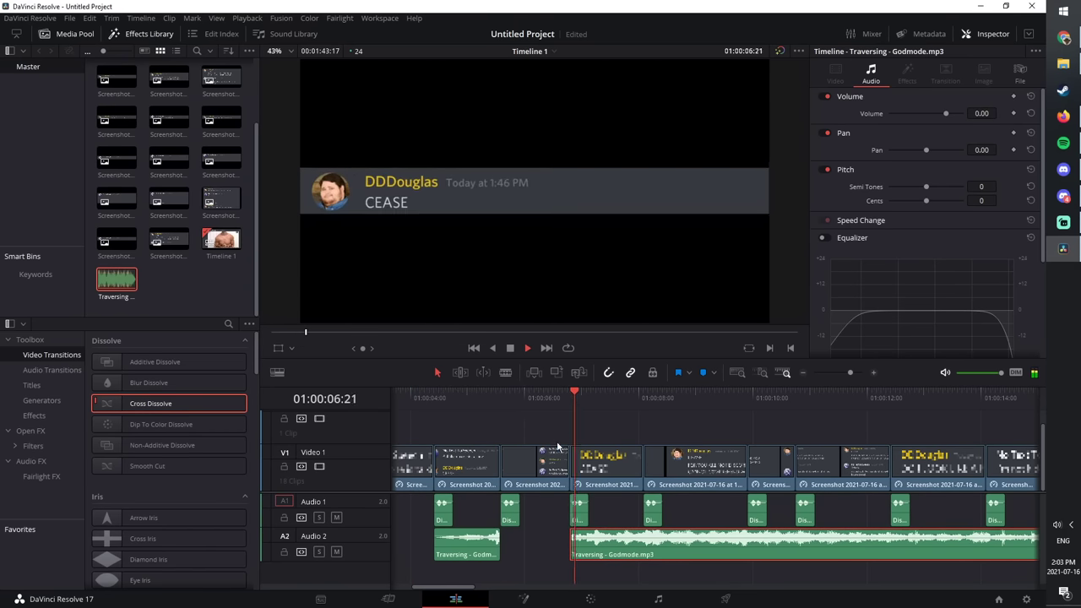
pyautogui.press('space')
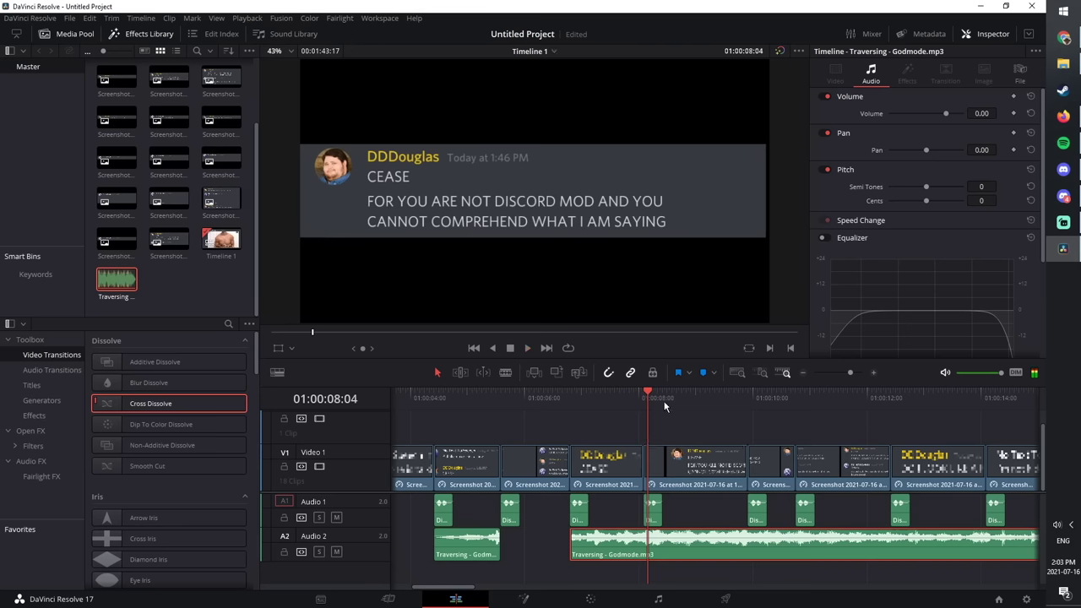
pyautogui.press('space')
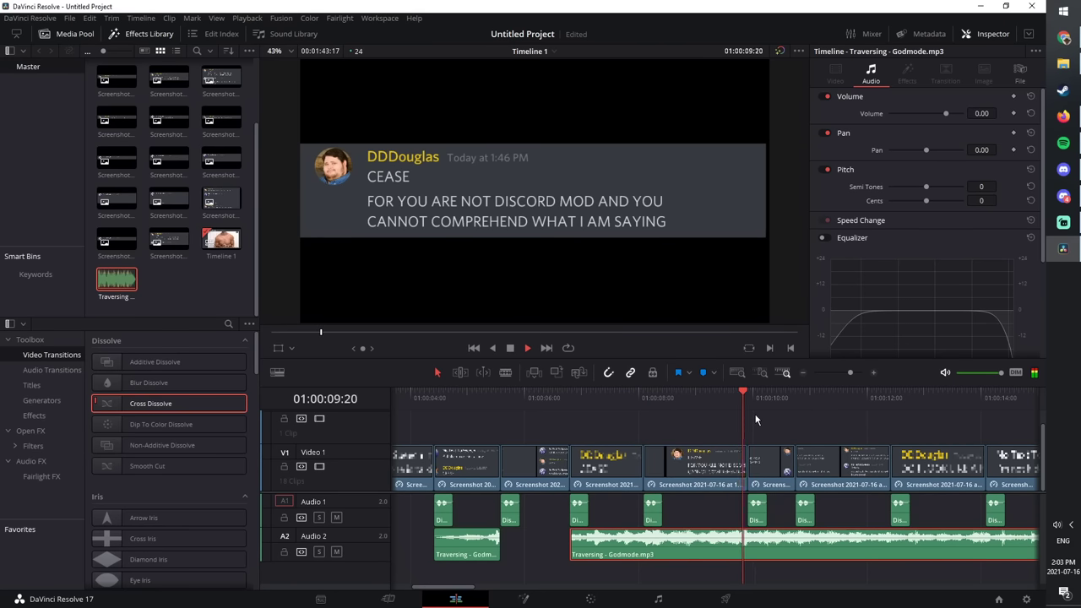
pyautogui.click(749, 392)
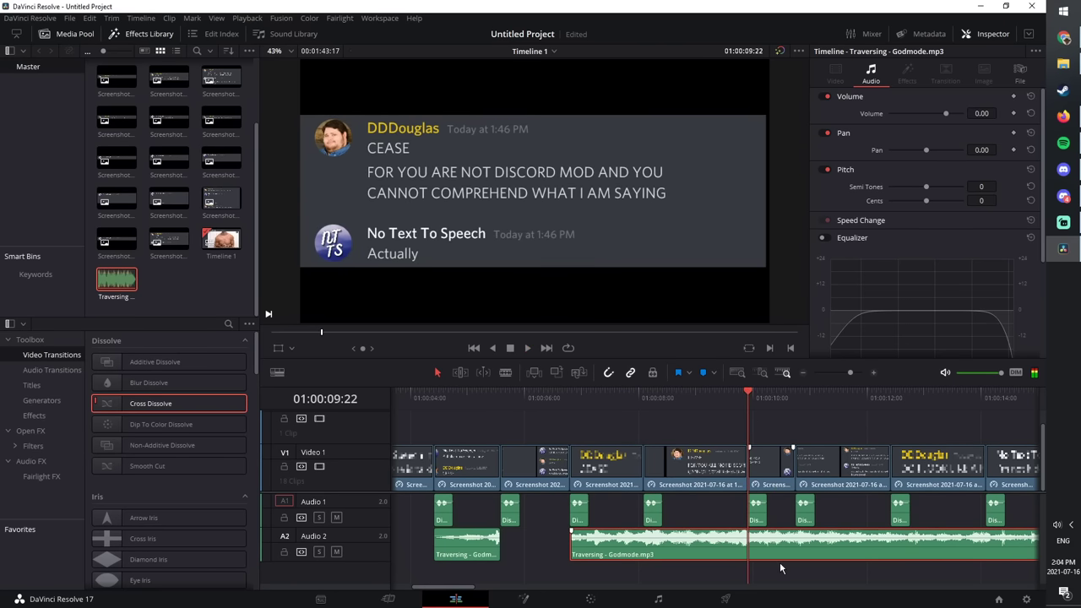
# Step: Cut the music at 01:00:09:22 and locate 01:00:17:19 for the next cut
pyautogui.press('b')
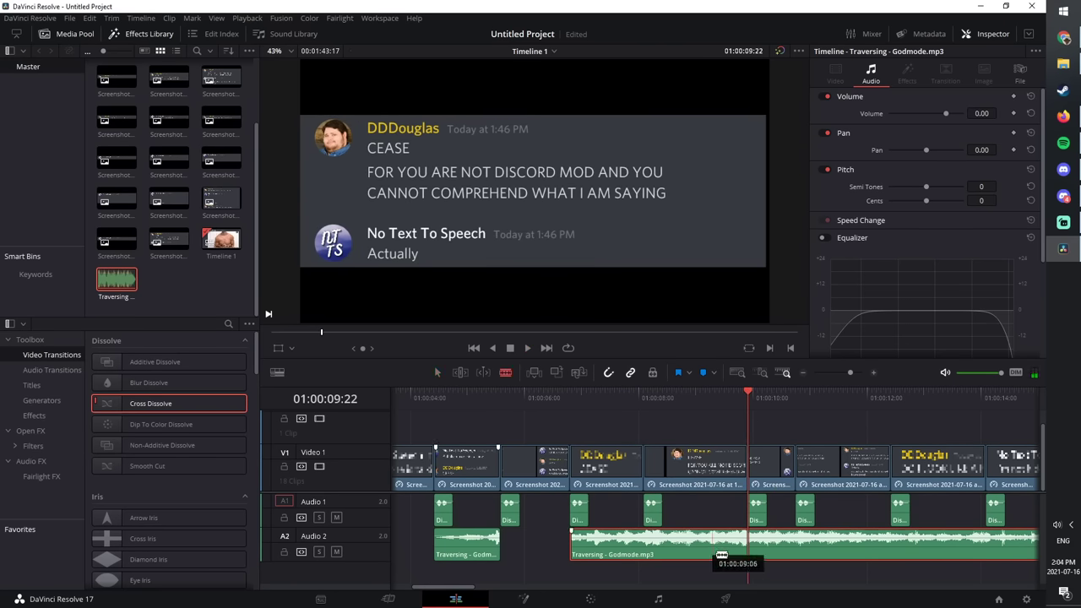
pyautogui.click(755, 539)
pyautogui.press('a')
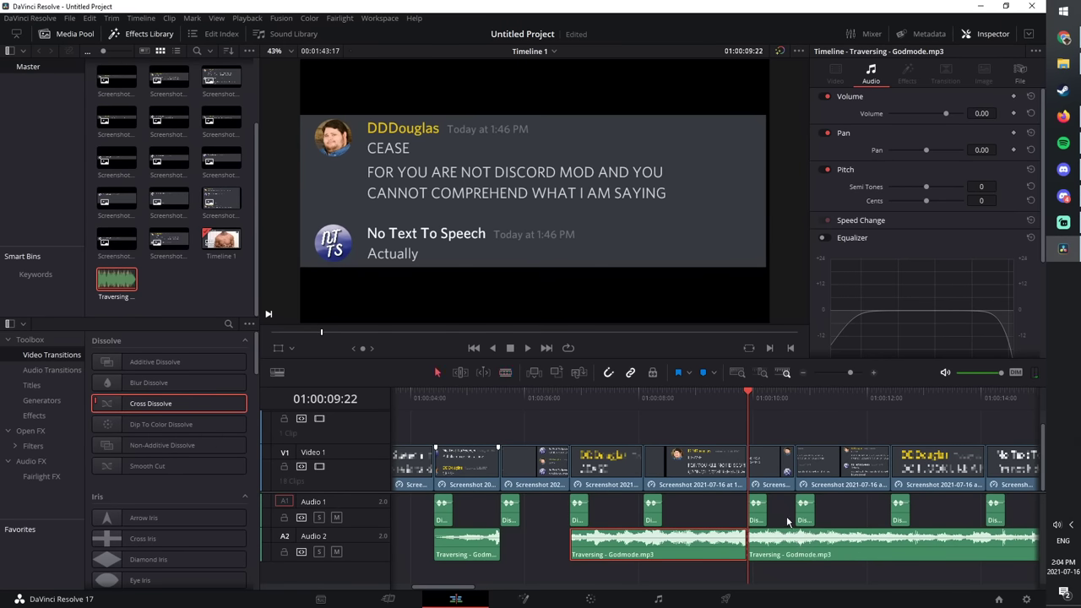
pyautogui.moveTo(454, 589); pyautogui.dragTo(475, 589)
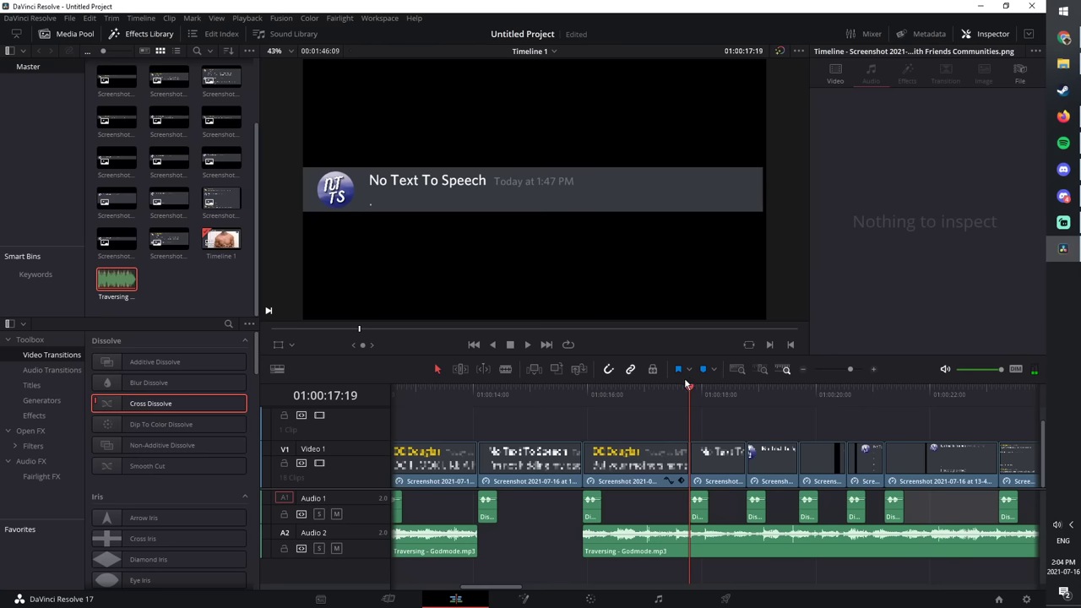
pyautogui.press('space')
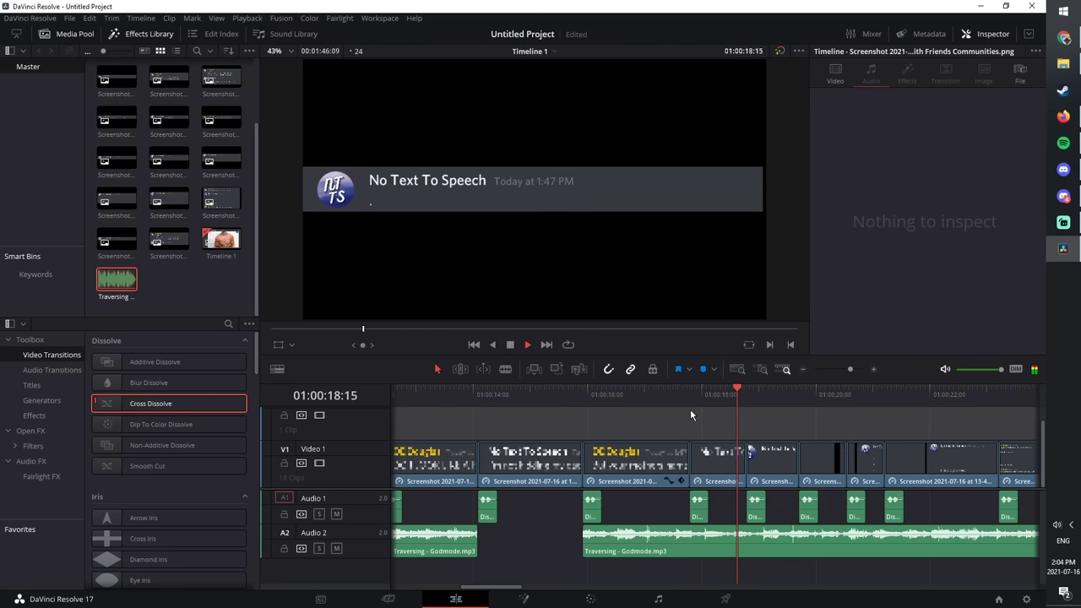
pyautogui.press('space')
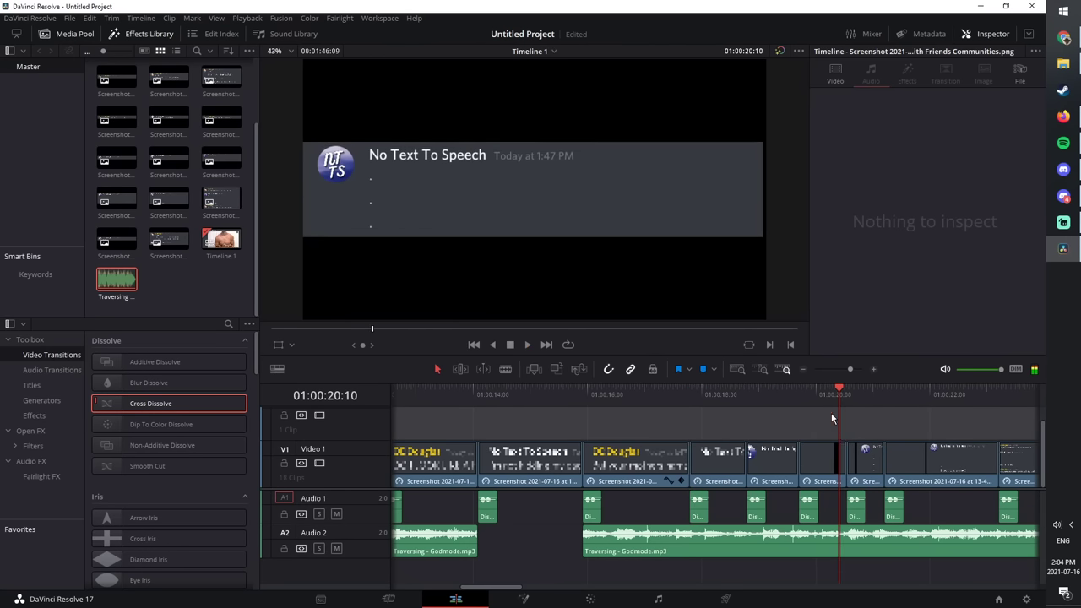
pyautogui.moveTo(837, 407); pyautogui.dragTo(683, 410)
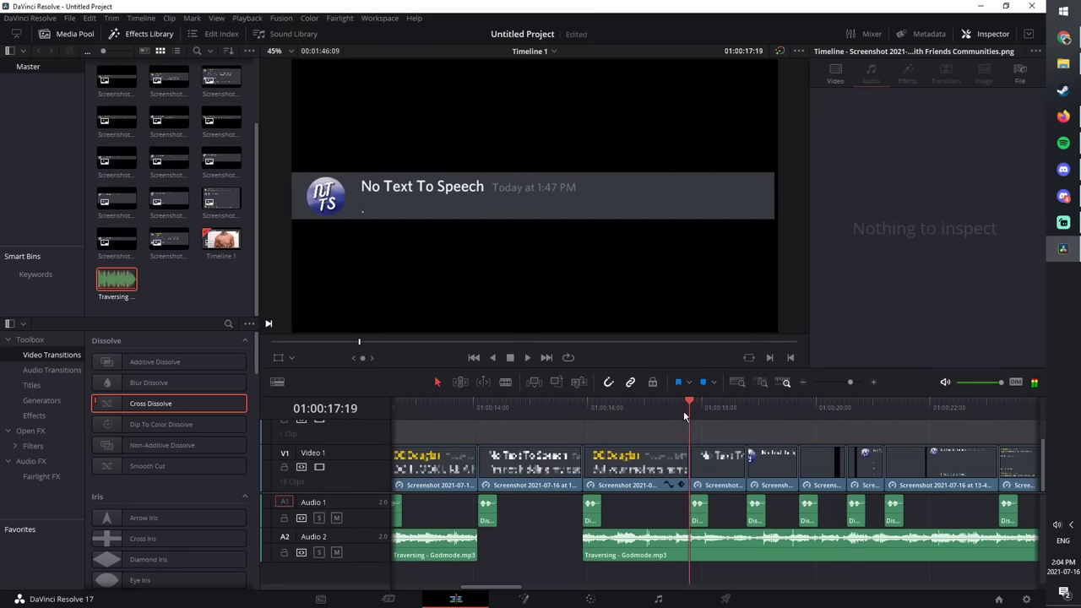
# Step: Cut at 01:00:17:19 and slide the later piece to resume at 'How did you know!'
pyautogui.press('b')
pyautogui.click(694, 547)
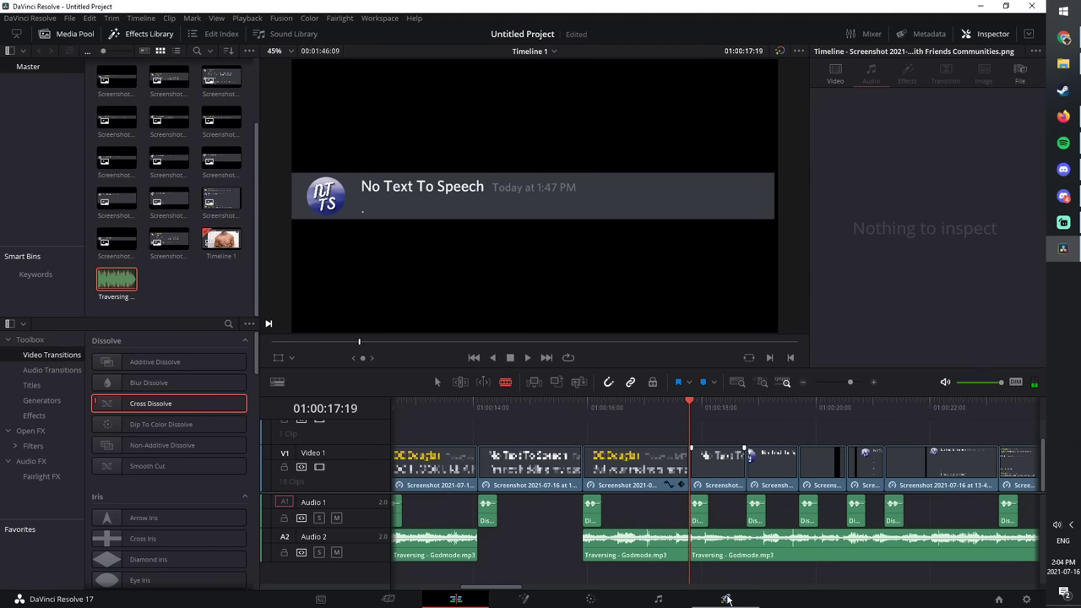
pyautogui.moveTo(480, 588); pyautogui.dragTo(499, 588)
pyautogui.moveTo(553, 549); pyautogui.dragTo(768, 554)
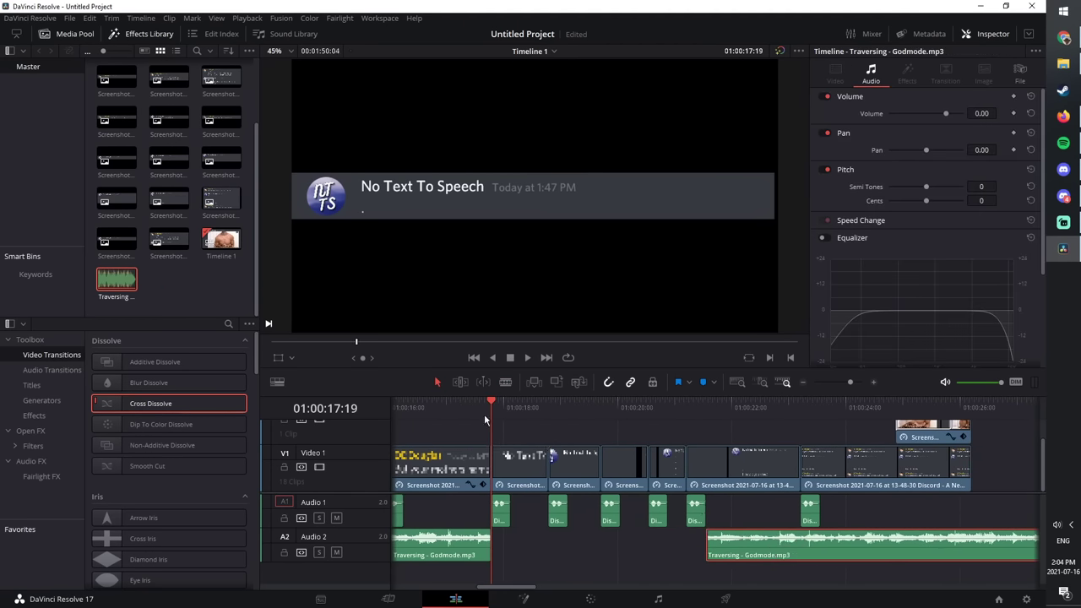
pyautogui.moveTo(498, 403); pyautogui.dragTo(687, 404)
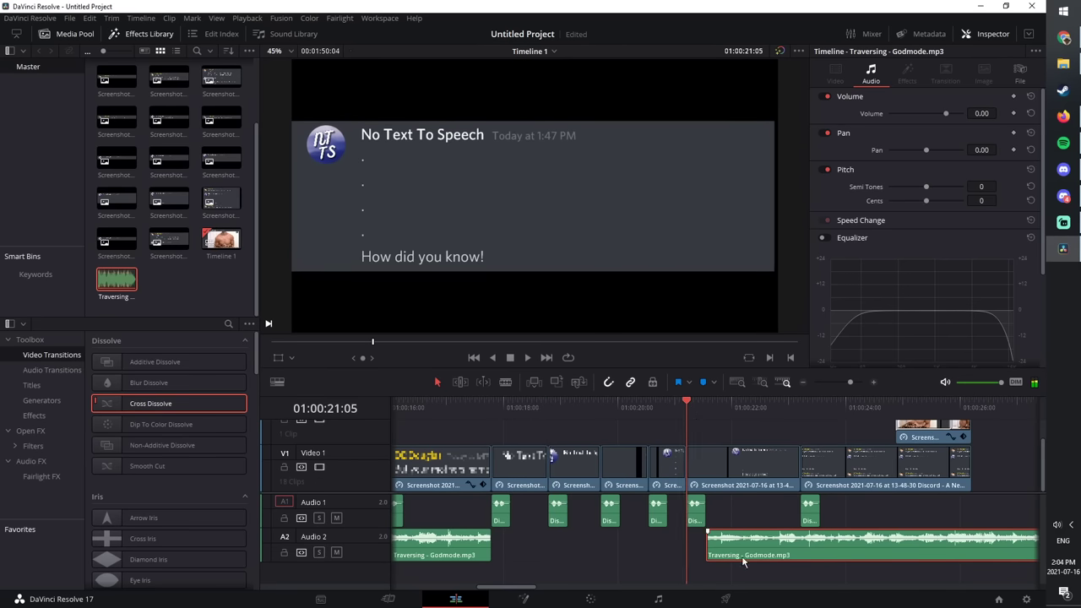
pyautogui.moveTo(743, 559); pyautogui.dragTo(736, 550)
pyautogui.press('space')
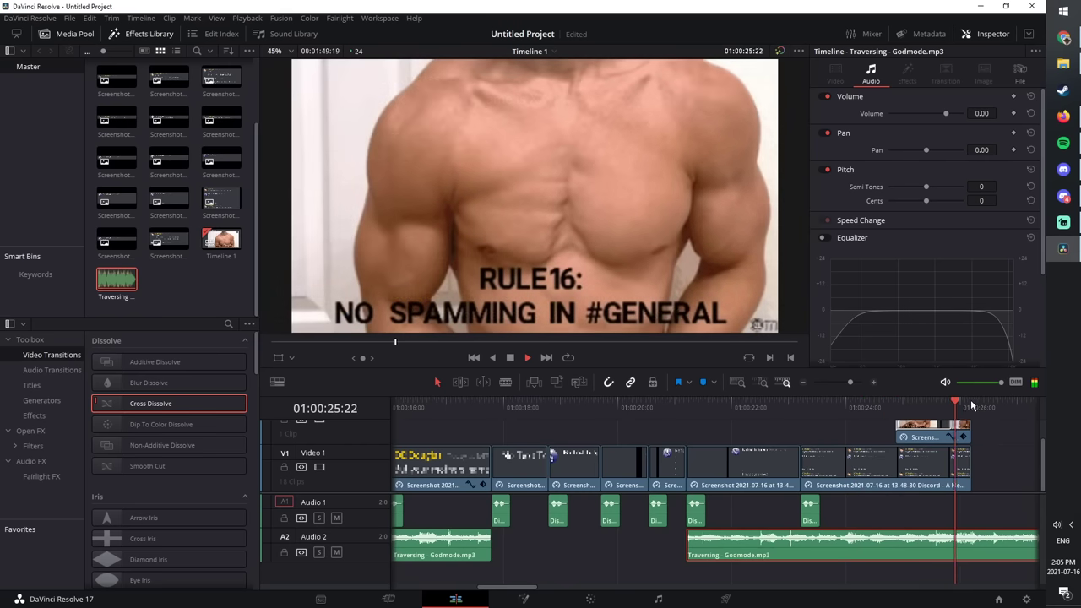
# Step: Stop playback and trim the Traversing music so it ends with the slideshow at 01:00:26:05
pyautogui.press('space')
pyautogui.scroll(-5, 788, 515)
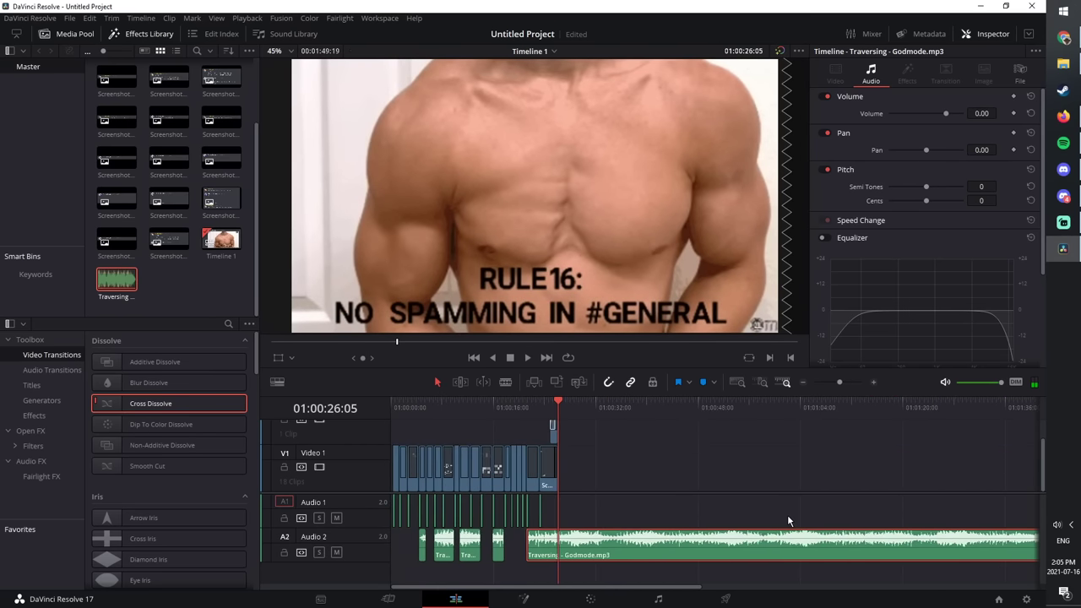
pyautogui.moveTo(869, 545); pyautogui.dragTo(499, 535)
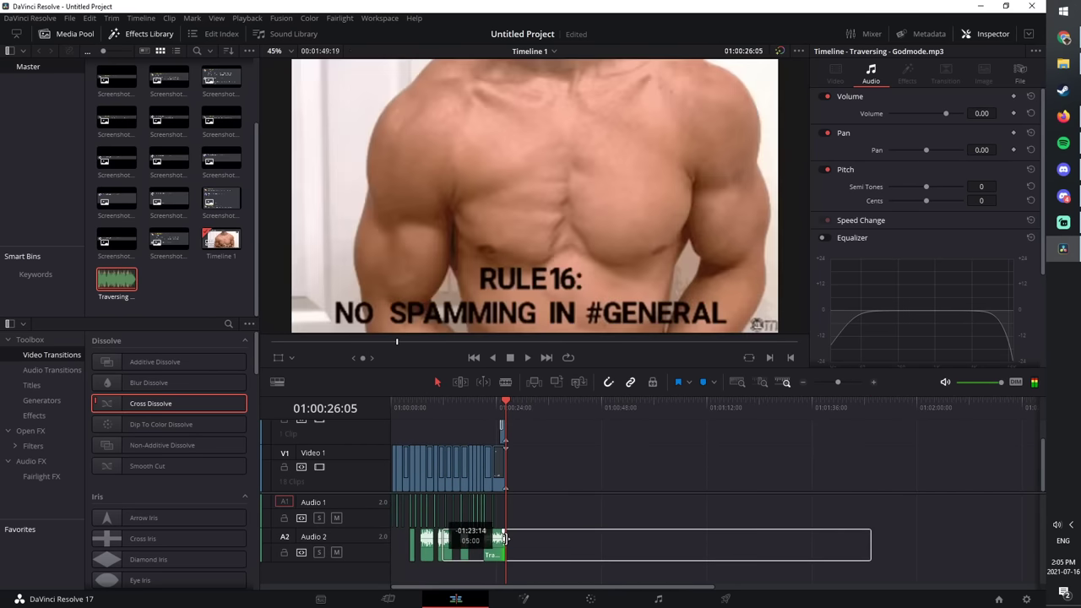
pyautogui.click(499, 517)
# Step: Check the ending around 01:00:26:05, then rewind the playhead to 01:00:00:00
pyautogui.scroll(5, 498, 517)
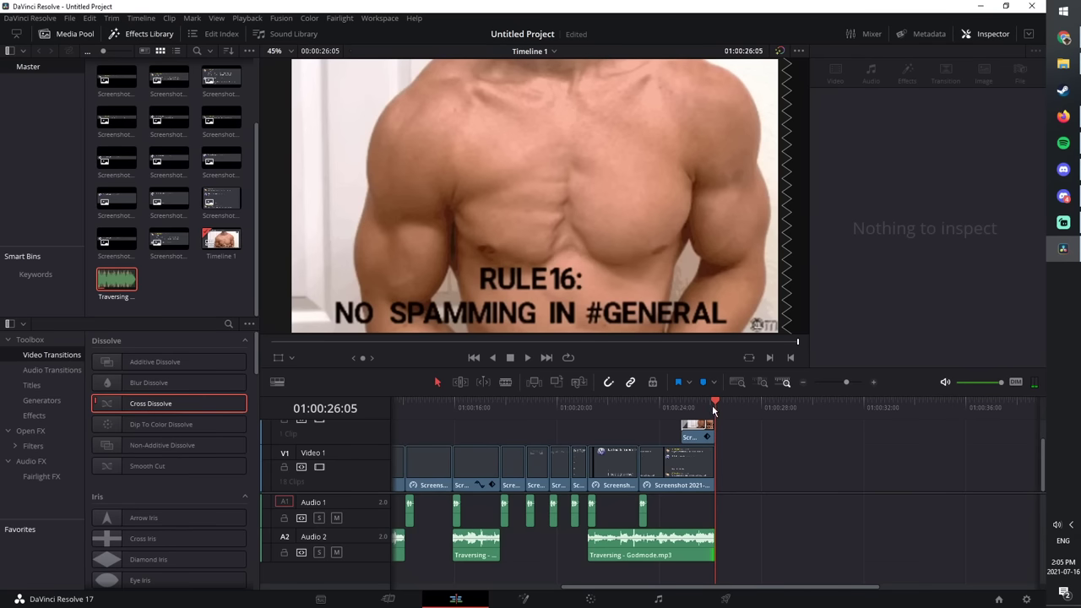
pyautogui.moveTo(712, 406); pyautogui.dragTo(755, 416)
pyautogui.moveTo(692, 589); pyautogui.dragTo(508, 589)
pyautogui.moveTo(404, 405); pyautogui.dragTo(327, 438)
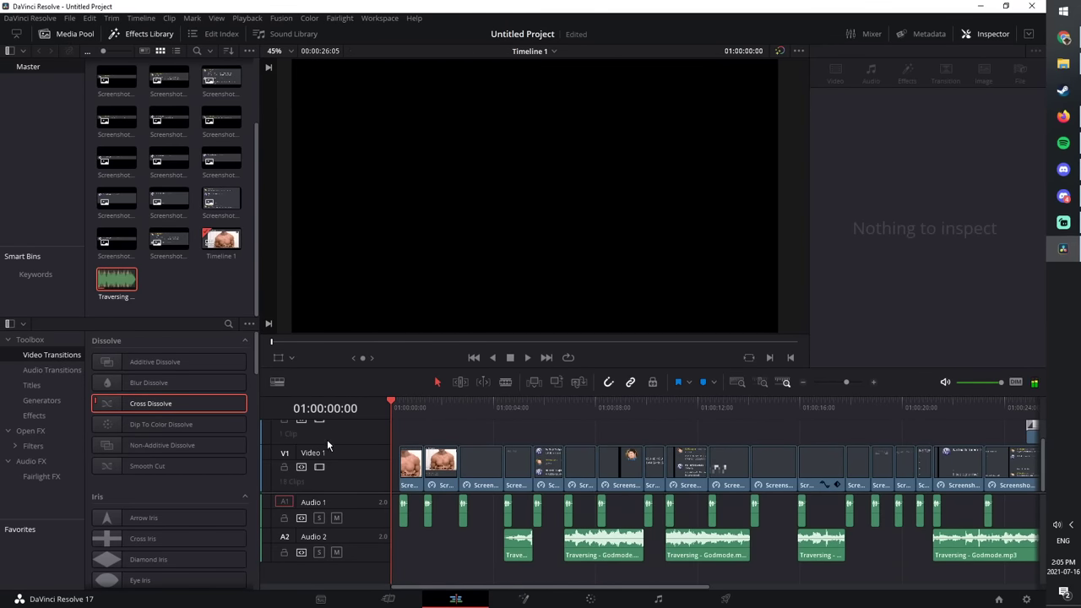
# Step: Switch between the Fairlight and Edit pages, scrubbing through the clips before returning to Fairlight
pyautogui.click(651, 604)
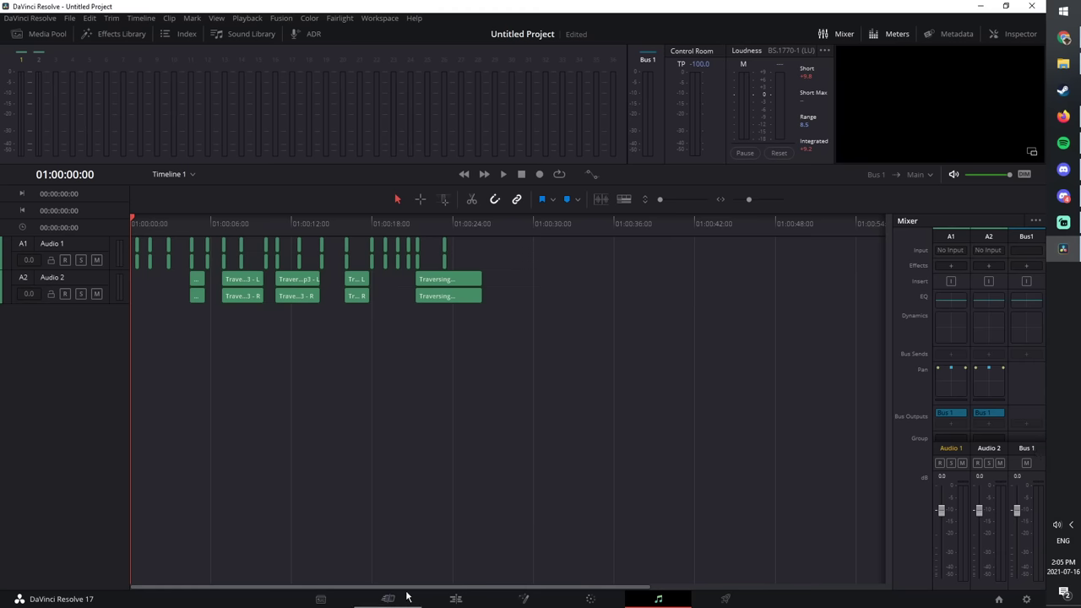
pyautogui.click(456, 598)
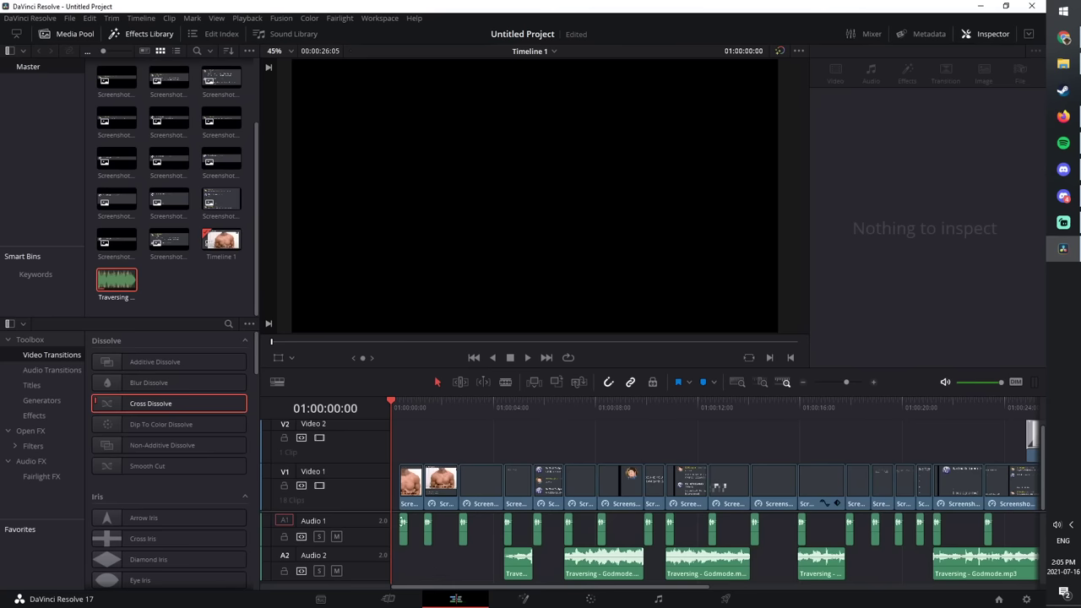
pyautogui.moveTo(393, 397); pyautogui.dragTo(390, 427)
pyautogui.click(658, 600)
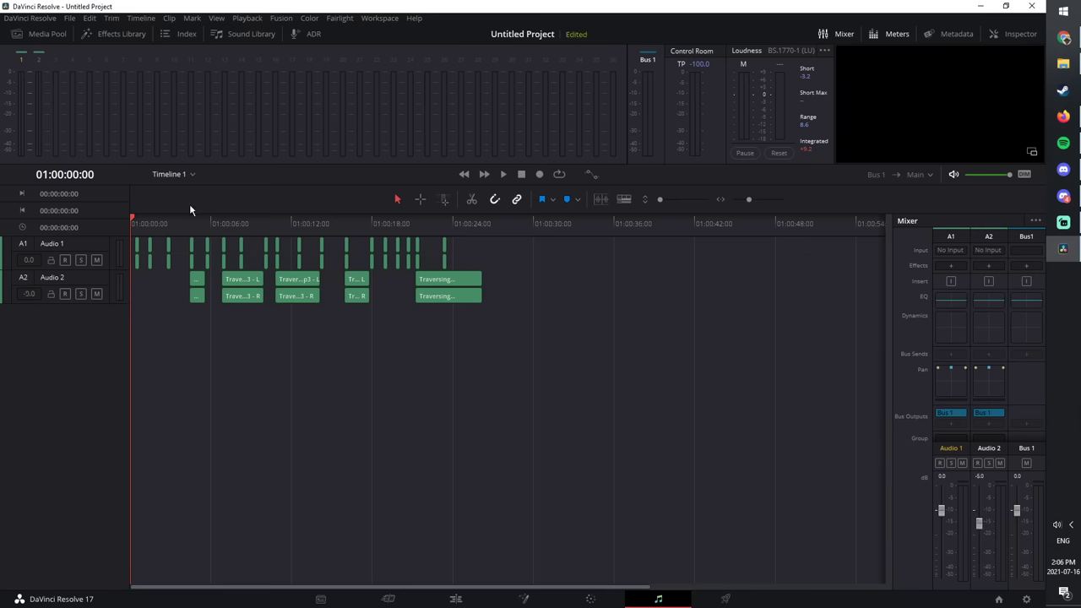
# Step: Play the edit from the start and from around 12 seconds to hear the -5.0 dB music
pyautogui.click(147, 218)
pyautogui.press('space')
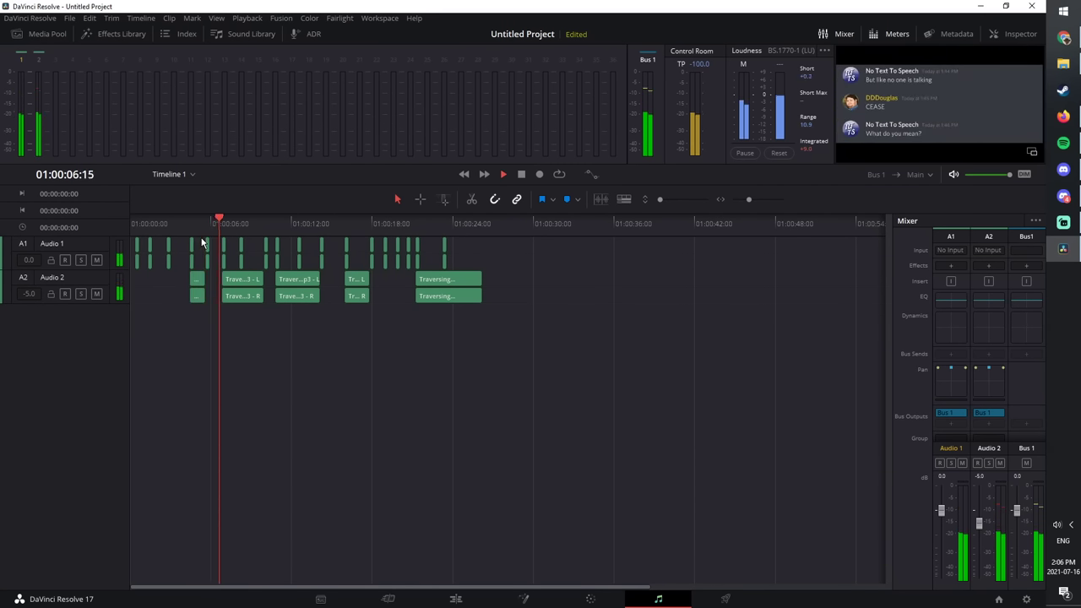
pyautogui.moveTo(239, 218); pyautogui.dragTo(290, 224)
pyautogui.press('space')
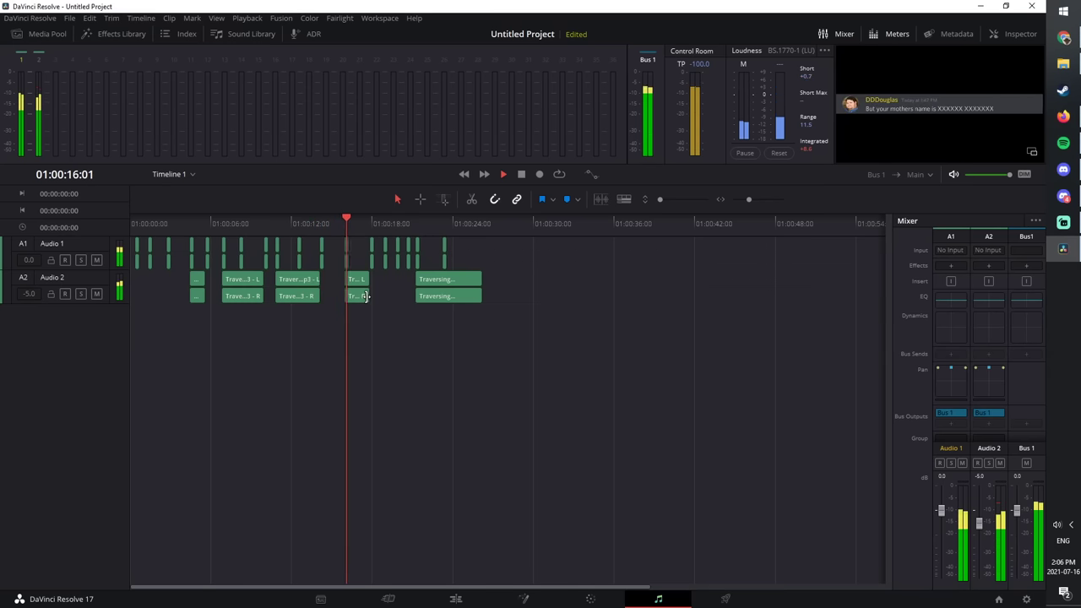
pyautogui.press('space')
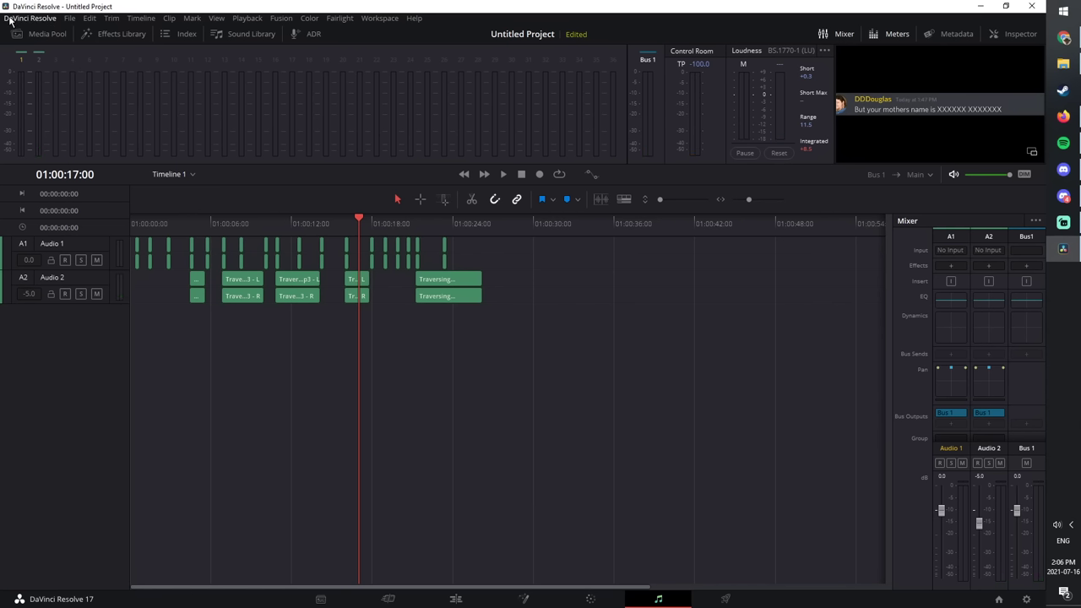
# Step: Save the project under the name BelugaBrainlessArgumentAboutMemes via File > Save Project
pyautogui.click(70, 18)
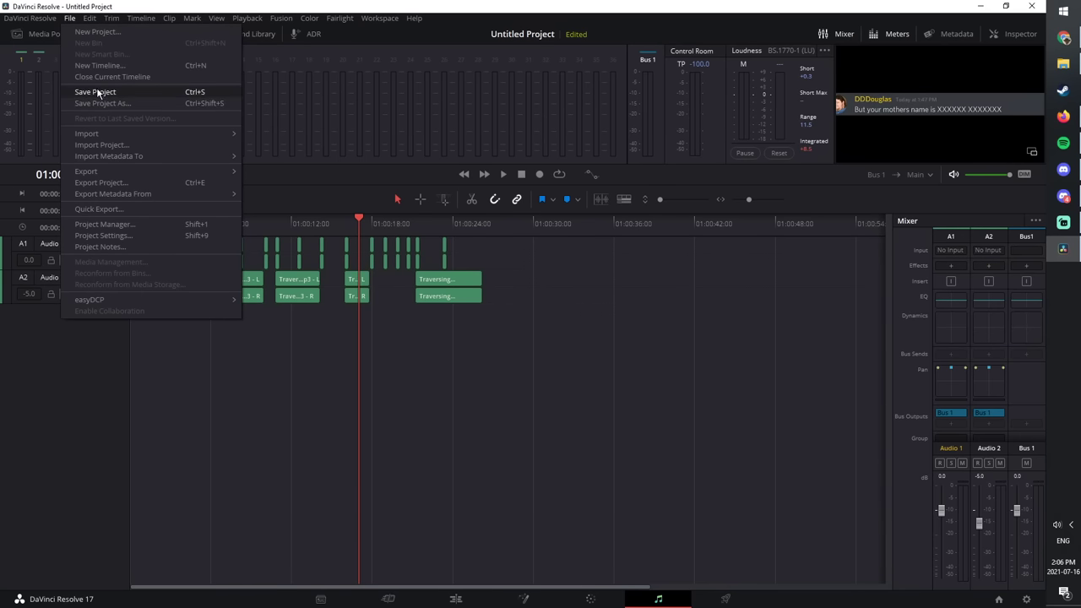
pyautogui.click(99, 93)
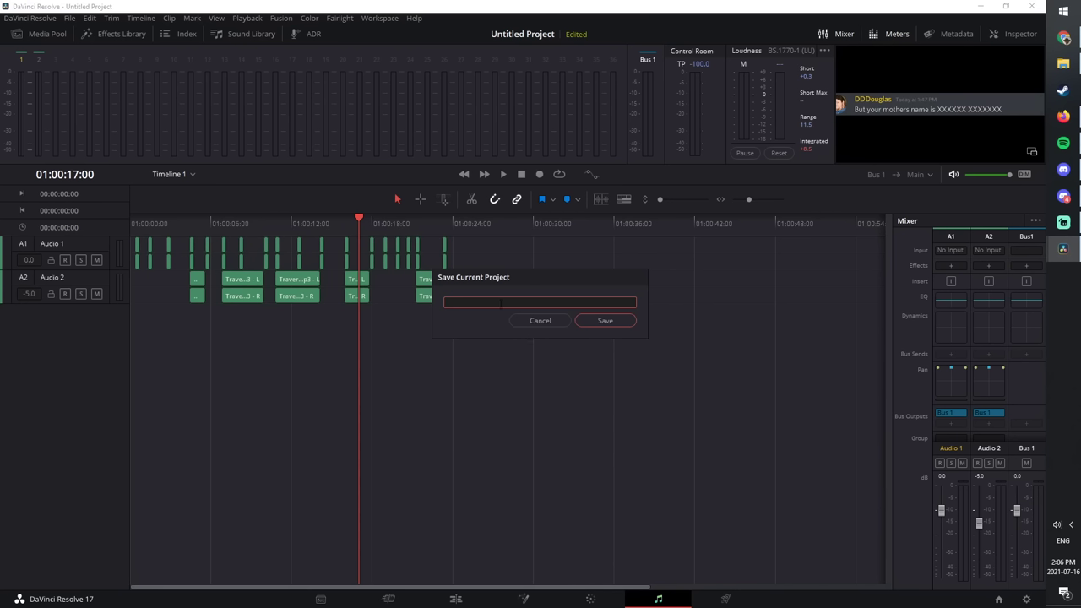
pyautogui.write('BelugaBrainlessArgumentAboutMemes')
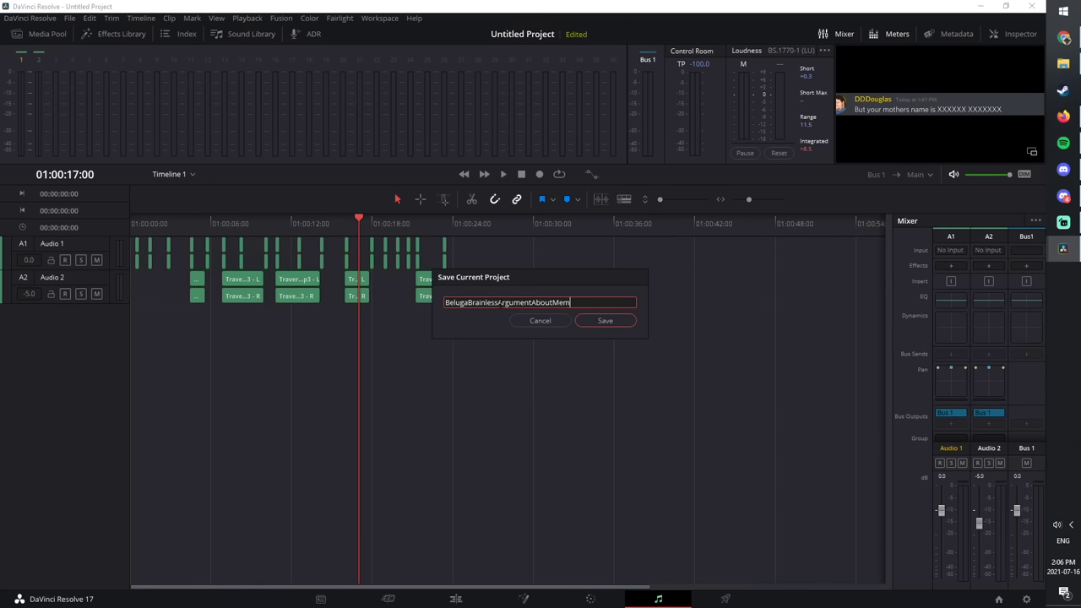
pyautogui.click(605, 328)
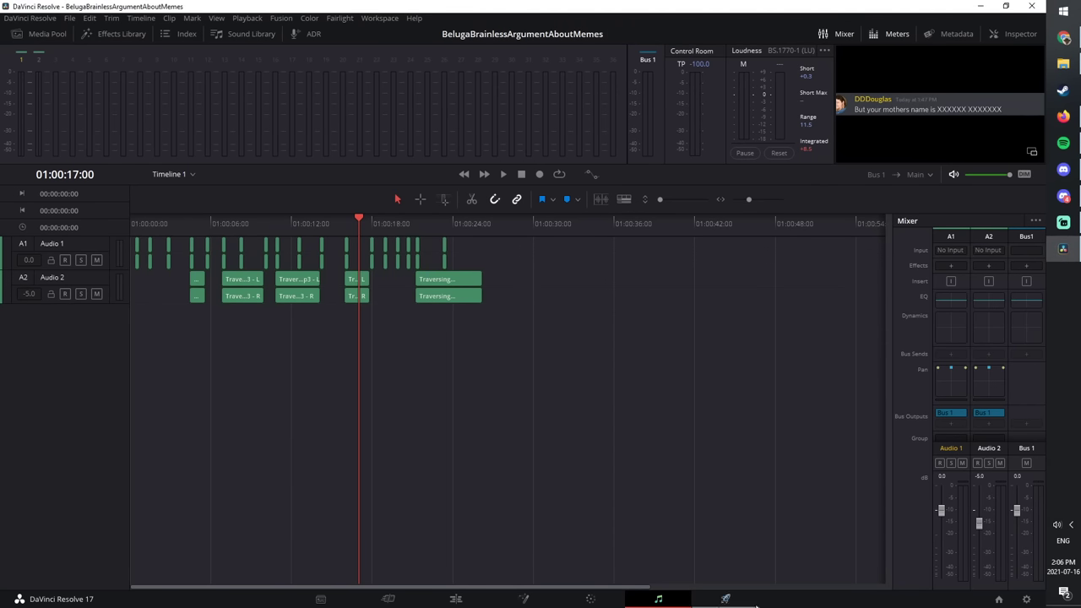
# Step: On the Deliver page, choose the YouTube 1080p preset and name the file 'Discord Memes Memes in general'
pyautogui.click(725, 599)
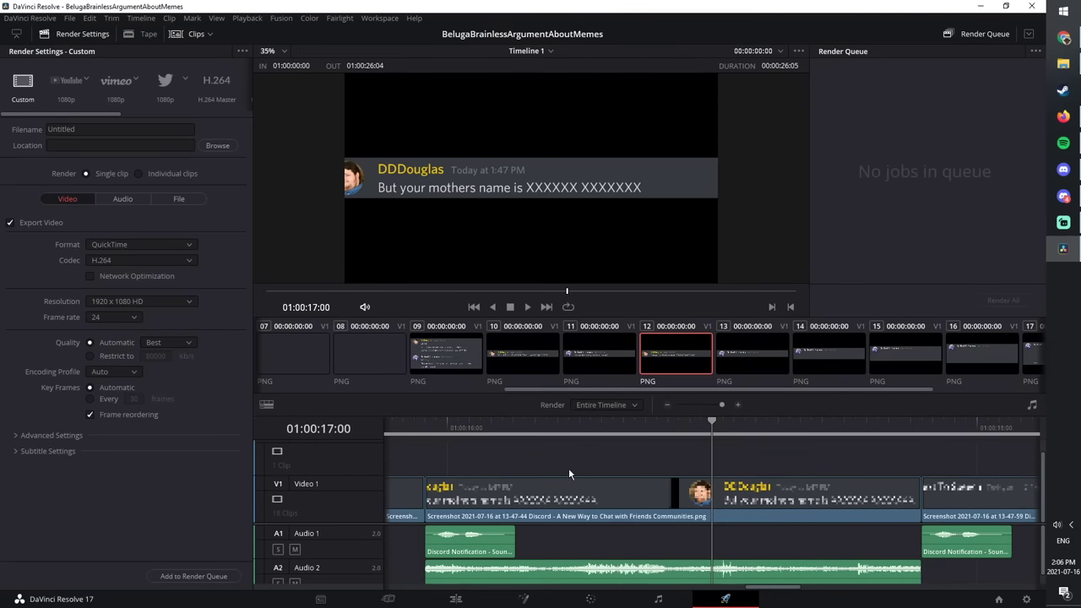
pyautogui.scroll(-5, 605, 531)
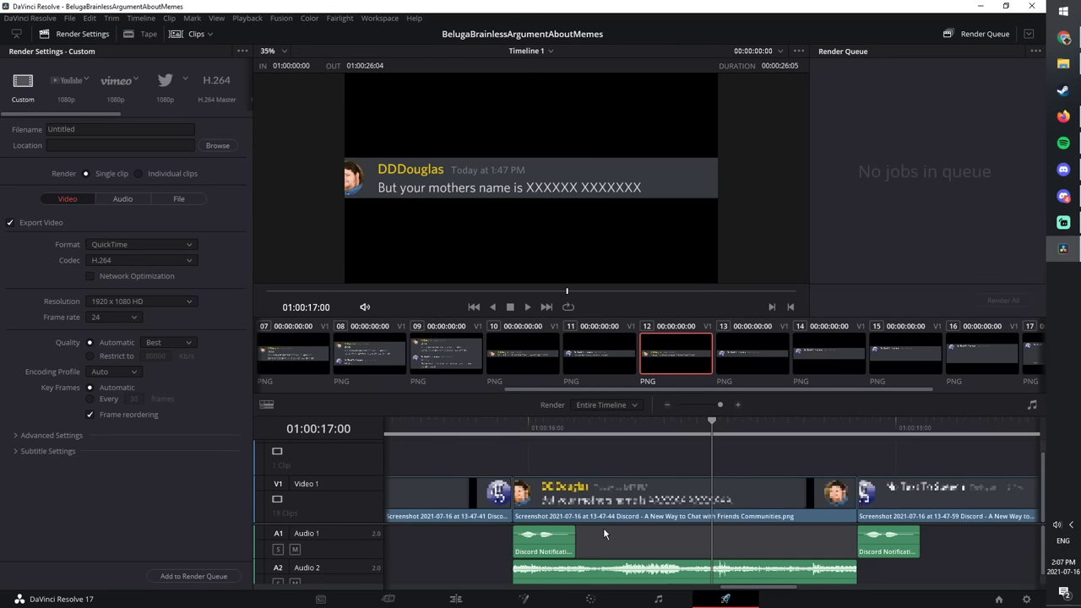
pyautogui.scroll(-3, 603, 527)
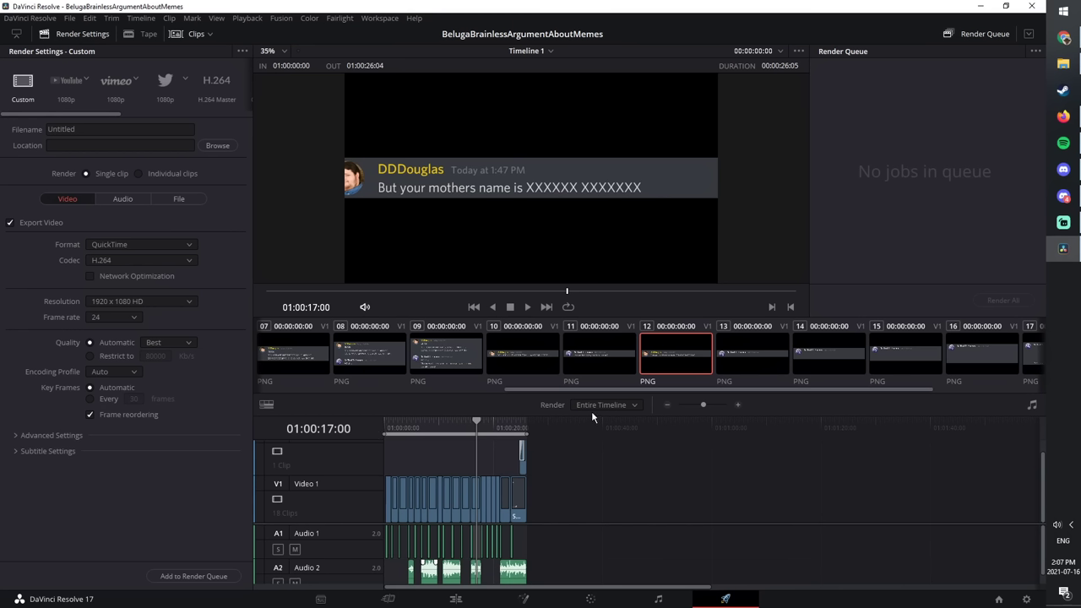
pyautogui.click(66, 92)
pyautogui.click(82, 131)
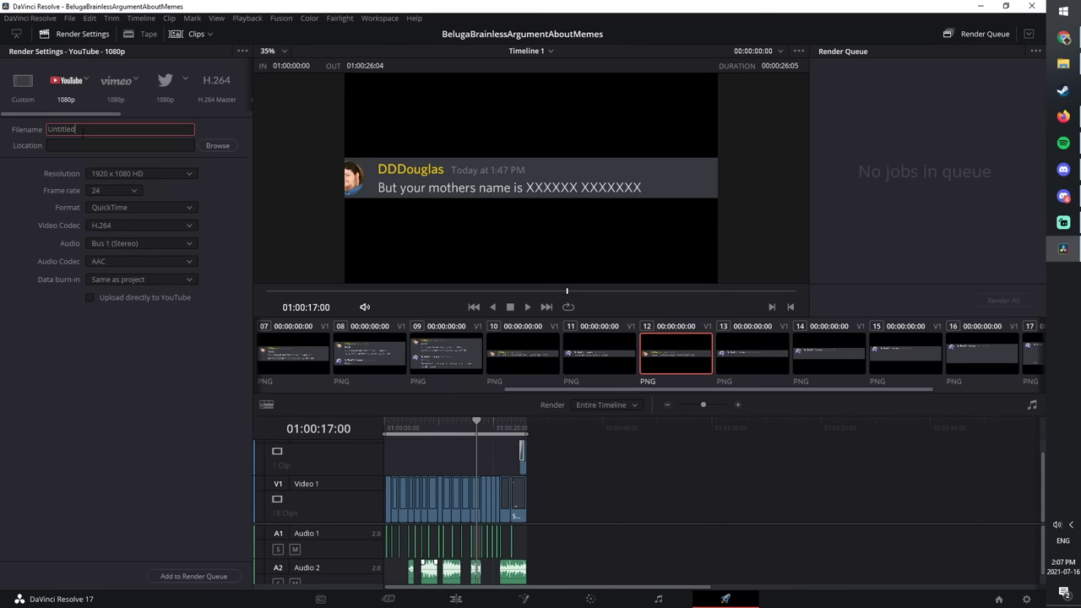
pyautogui.hotkey('ctrl', 'a')
pyautogui.write('Discord Memes Memes in general')
# Step: Set the render destination folder to Beluga-tutorial
pyautogui.click(218, 146)
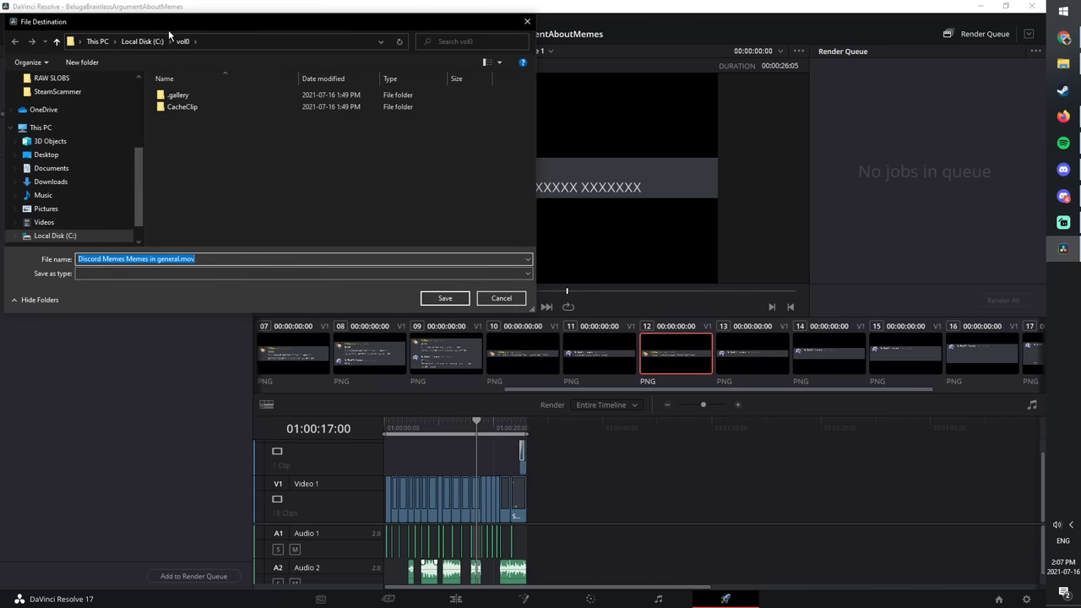
pyautogui.scroll(3, 65, 168)
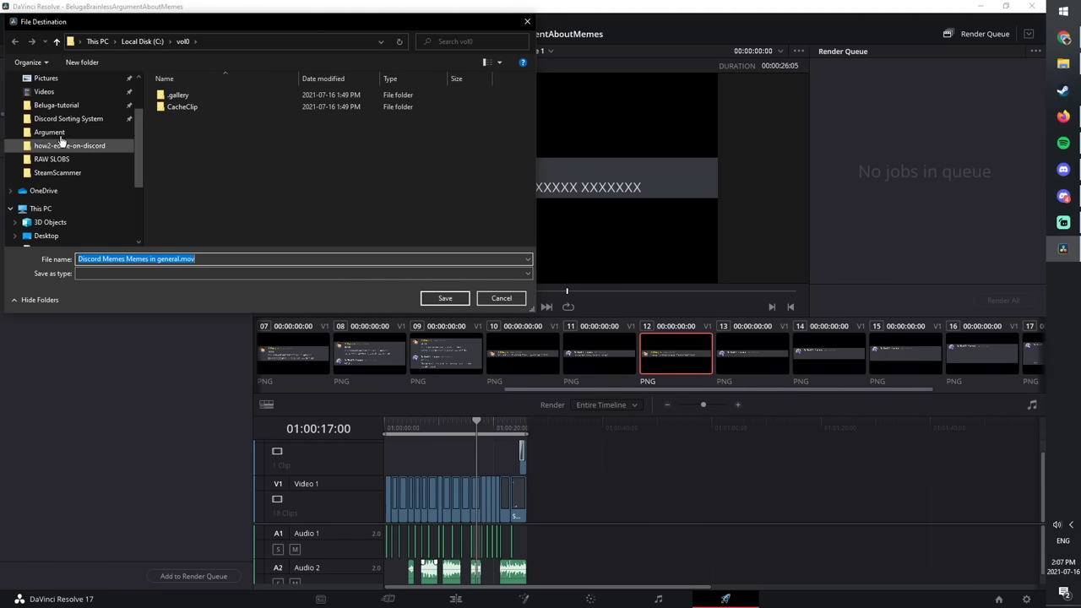
pyautogui.click(48, 105)
pyautogui.click(457, 298)
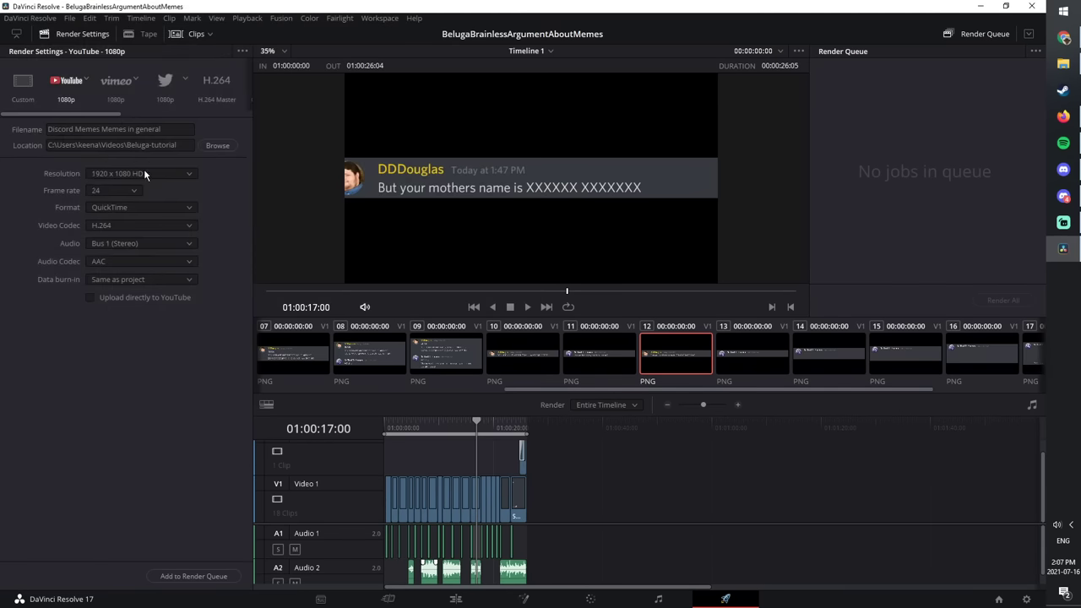
# Step: Set the frame rate to 30 fps, add the job to the render queue and render it
pyautogui.click(100, 192)
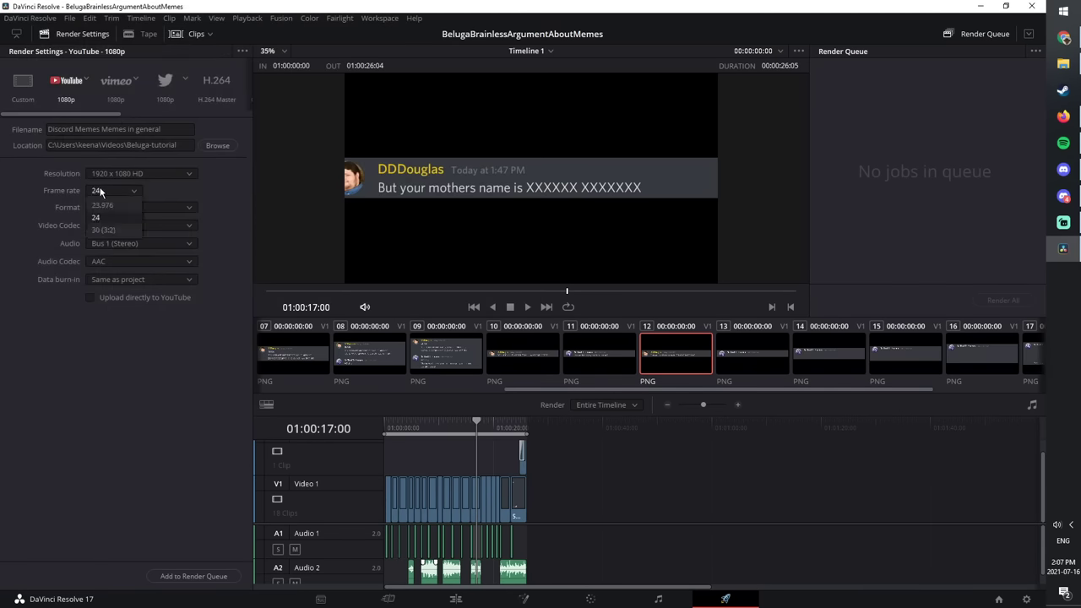
pyautogui.click(111, 229)
pyautogui.click(203, 577)
pyautogui.click(995, 302)
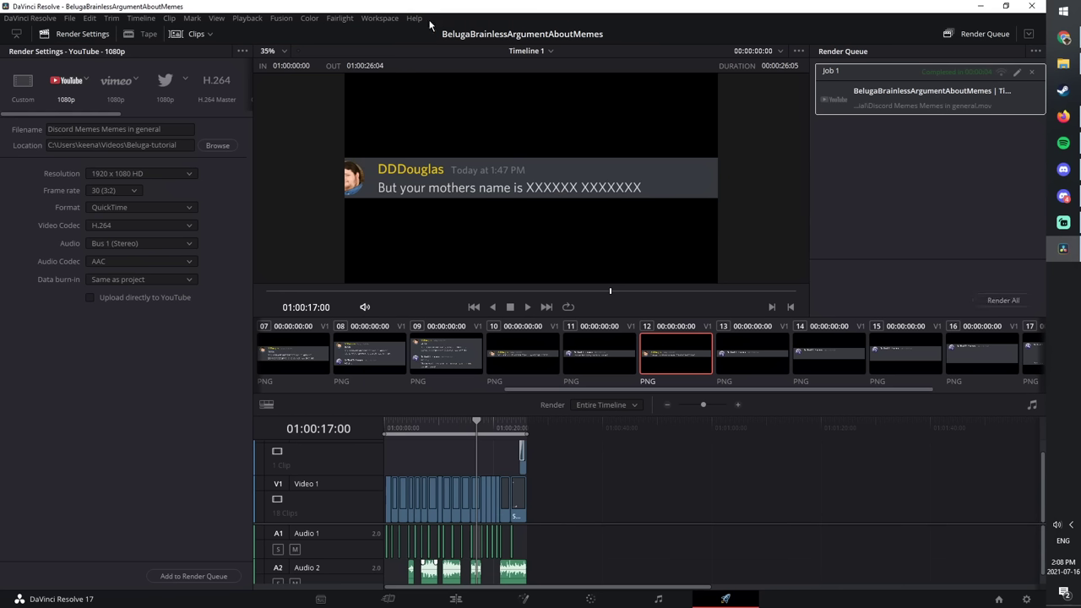
# Step: Close DaVinci Resolve, then play and pause Discord Memes Memes in general.mov from Beluga-tutorial
pyautogui.click(1031, 6)
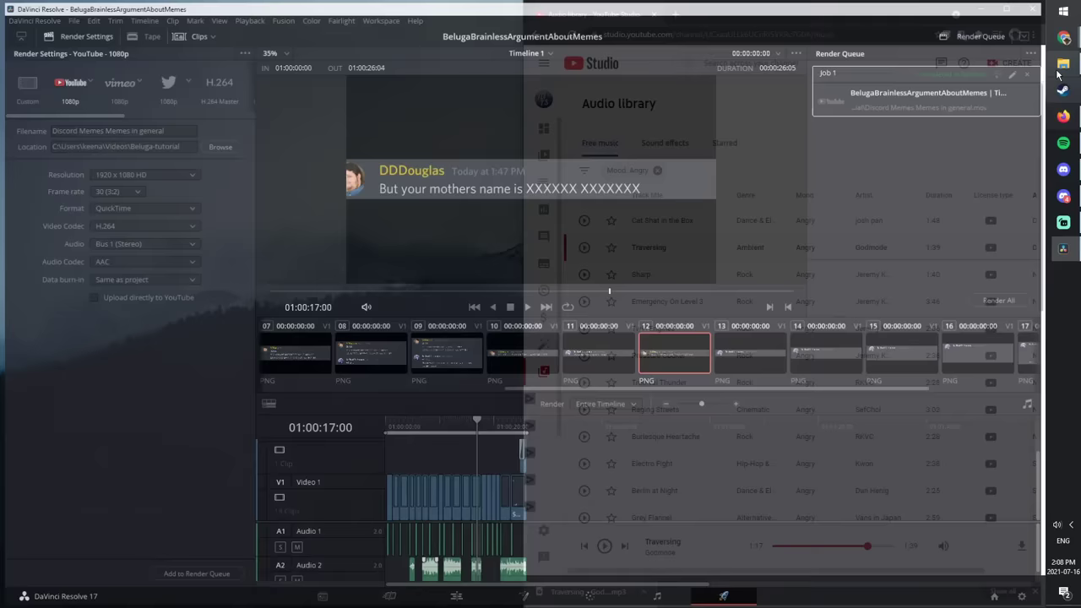
pyautogui.click(1057, 71)
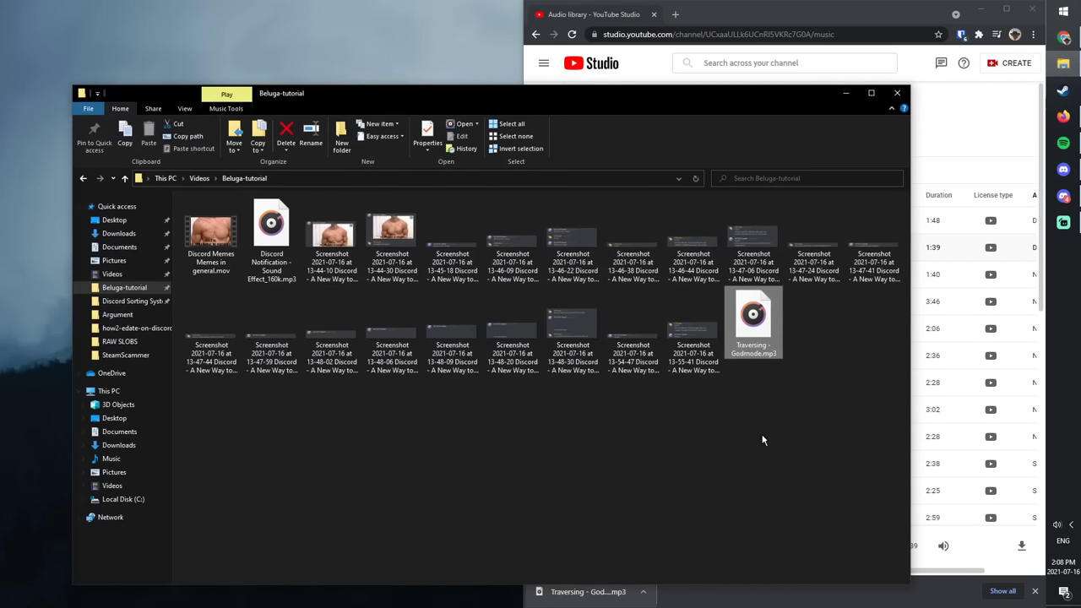
pyautogui.doubleClick(210, 234)
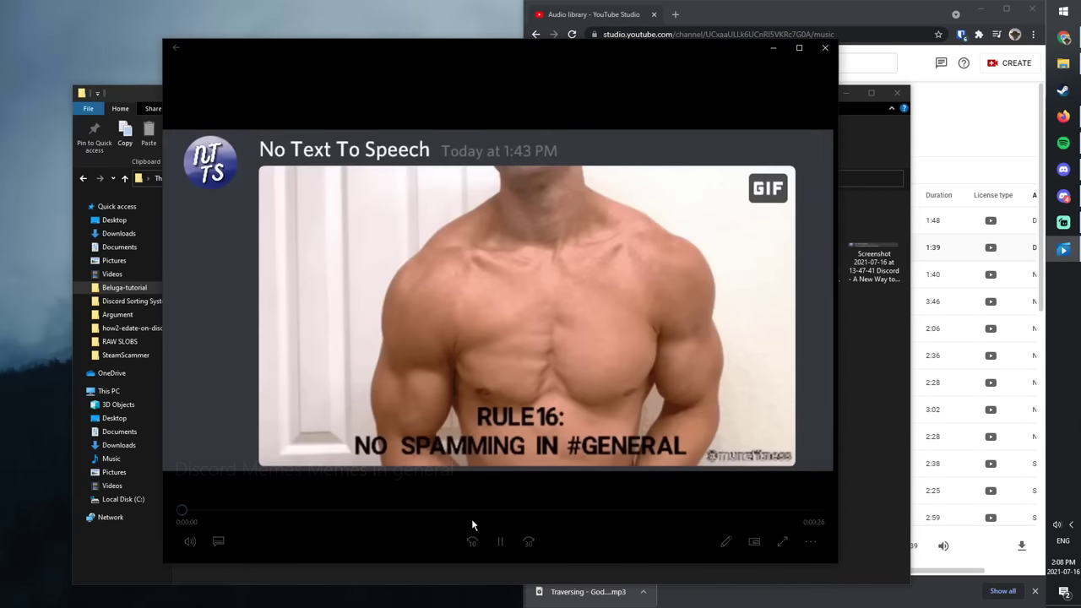
pyautogui.click(500, 541)
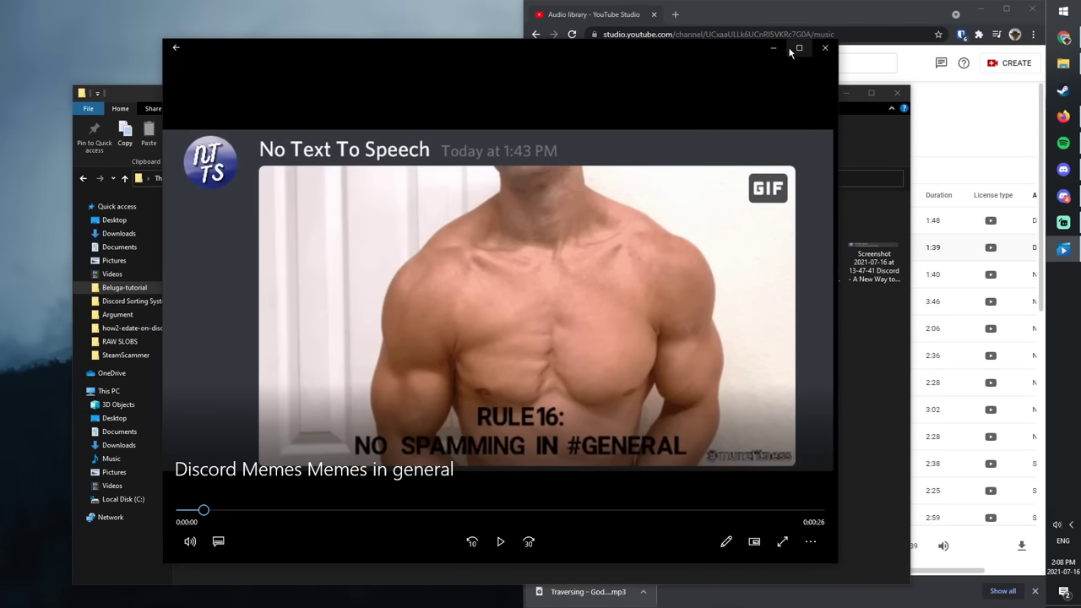